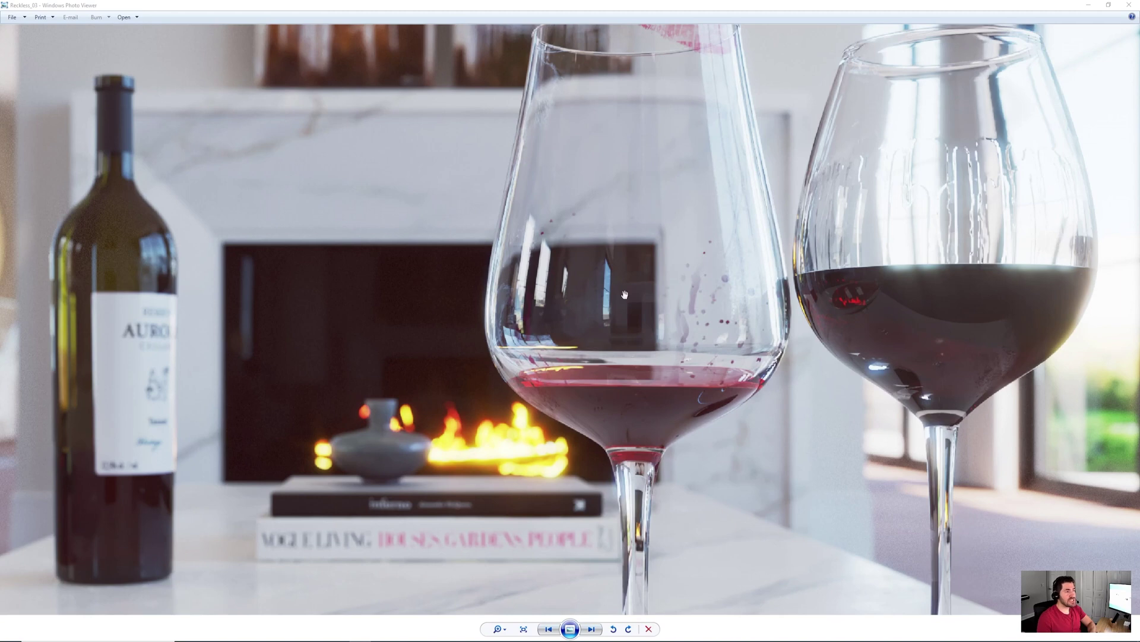
Examine the reference renders of the dirty wine glasses, including close-up lipstick marks, fingerprints and wine stains
scroll(624, 297, down, 2)
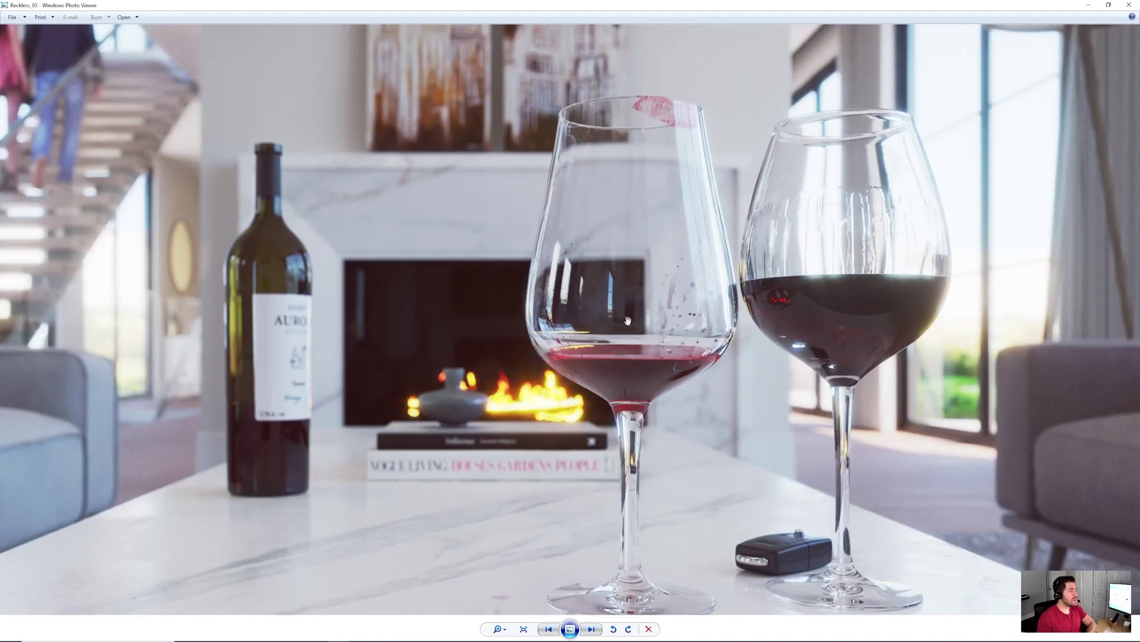
key(Left)
key(Right)
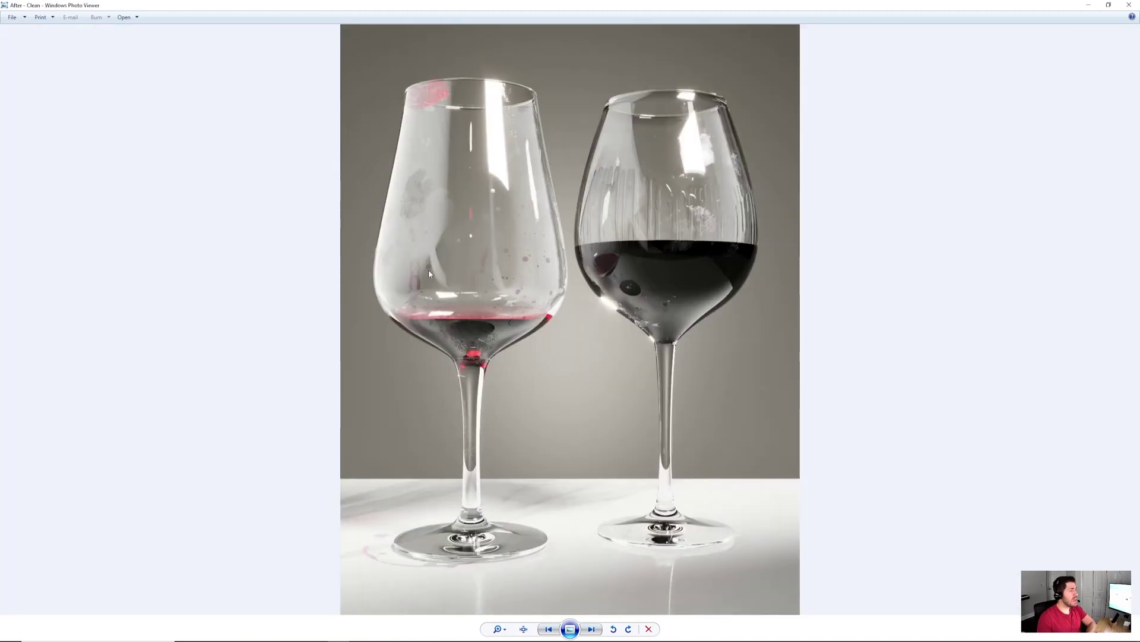
scroll(429, 269, up, 3)
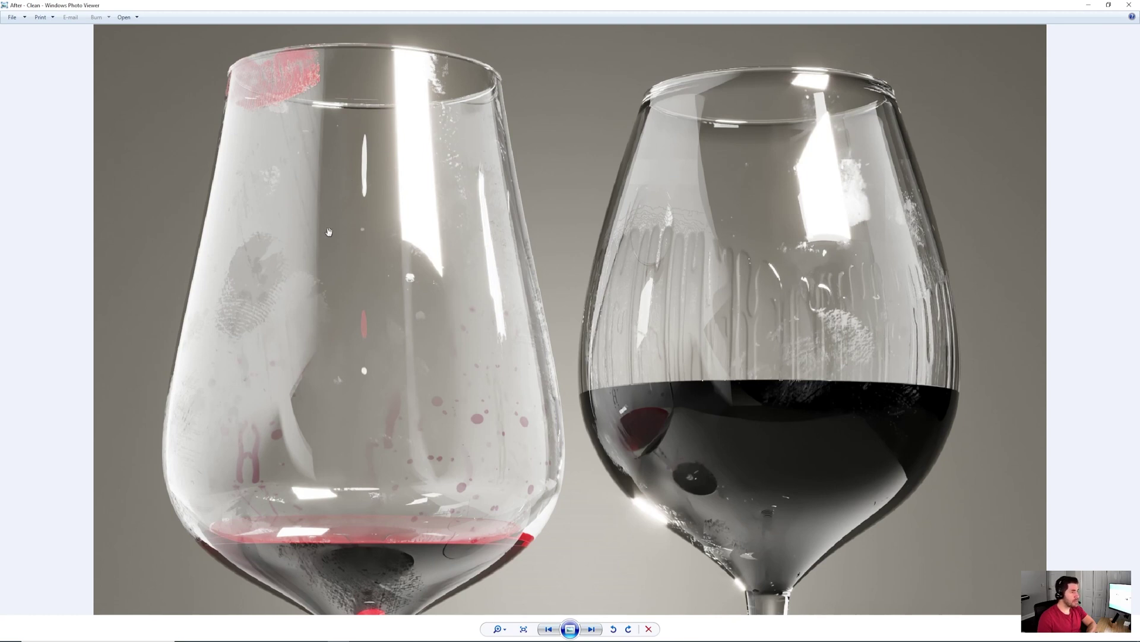
drag(431, 431, 484, 345)
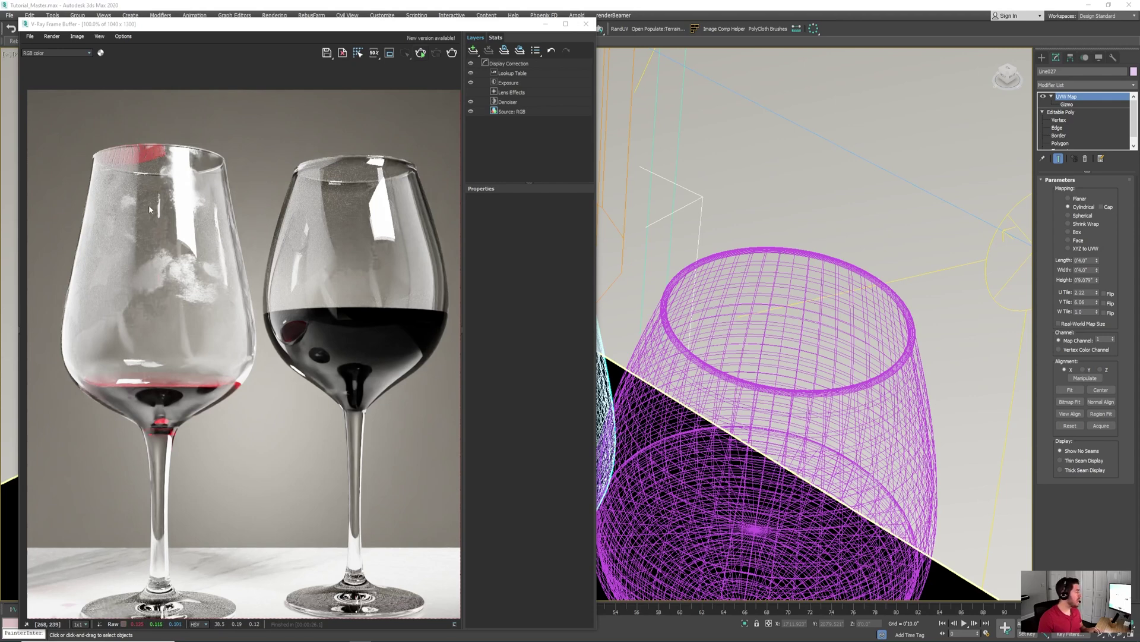
Examine the smudges on both glasses in the V-Ray frame buffer render and return to the scene
scroll(208, 343, up, 1)
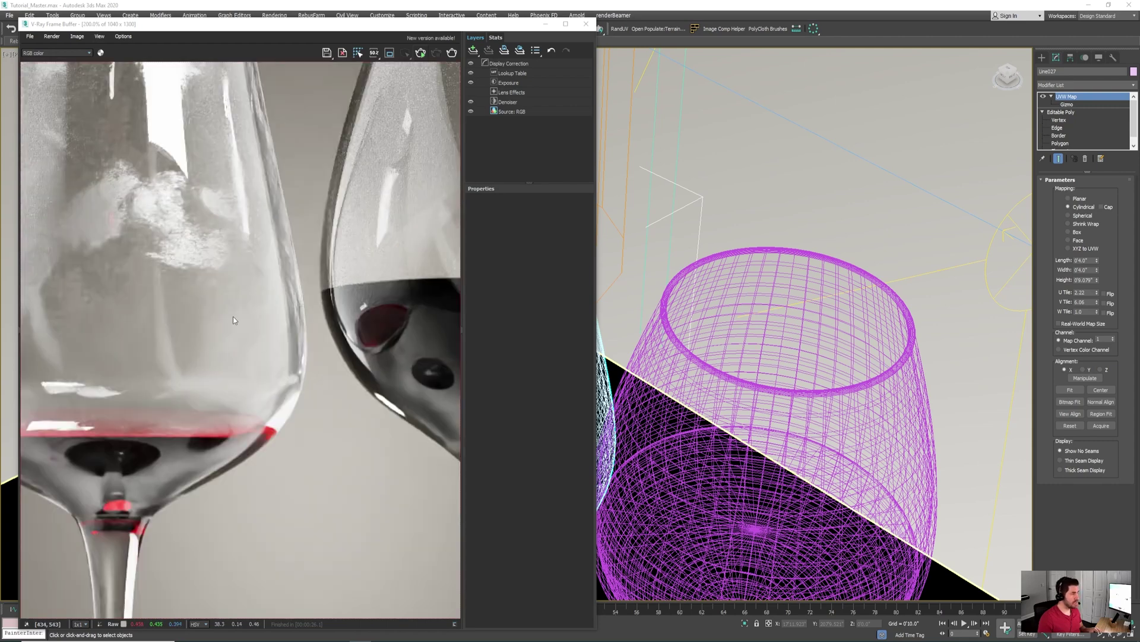
scroll(218, 336, down, 1)
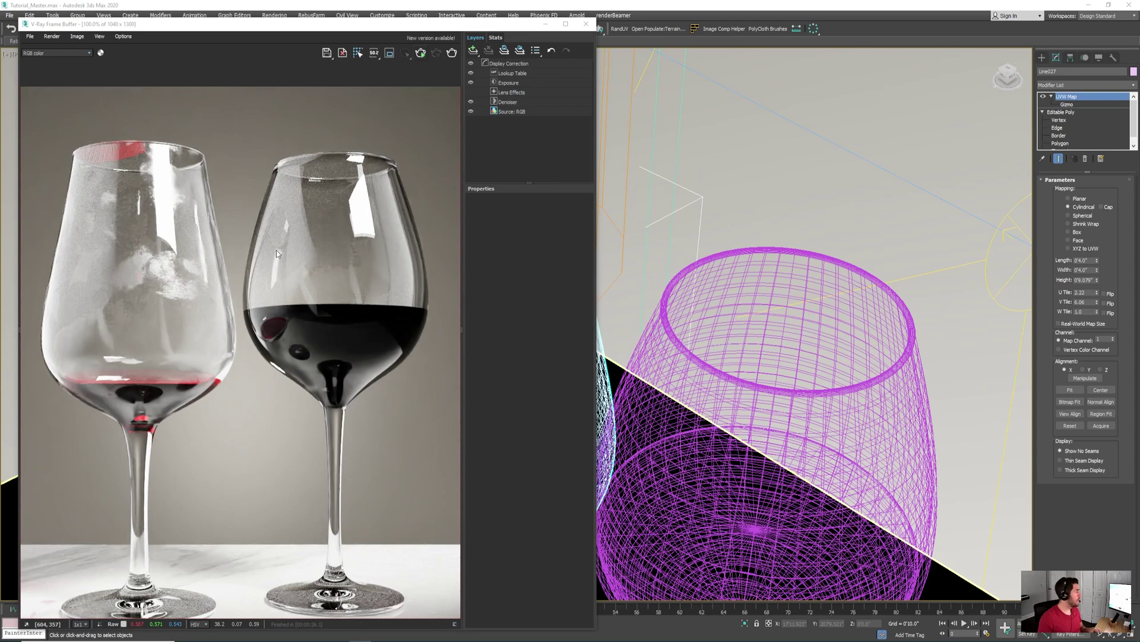
click(369, 7)
Select the inner bowl polygons of the tall wine glass using By Angle selection at 20
scroll(362, 257, down, 7)
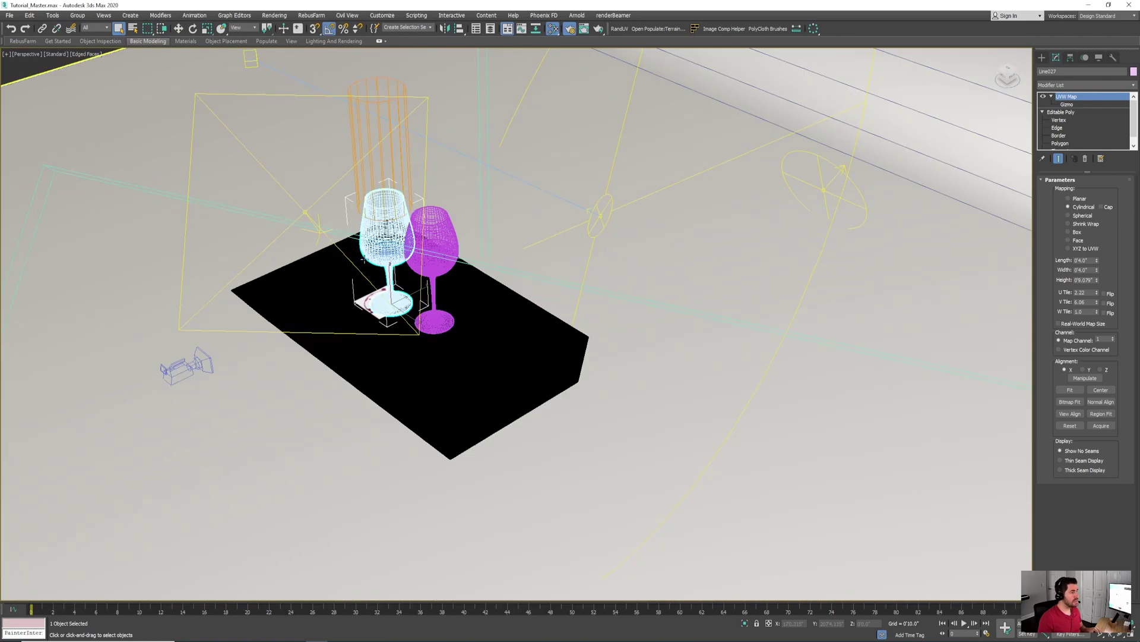
alt+middle_drag(364, 259, 420, 249)
scroll(389, 202, up, 6)
middle_drag(383, 197, 393, 272)
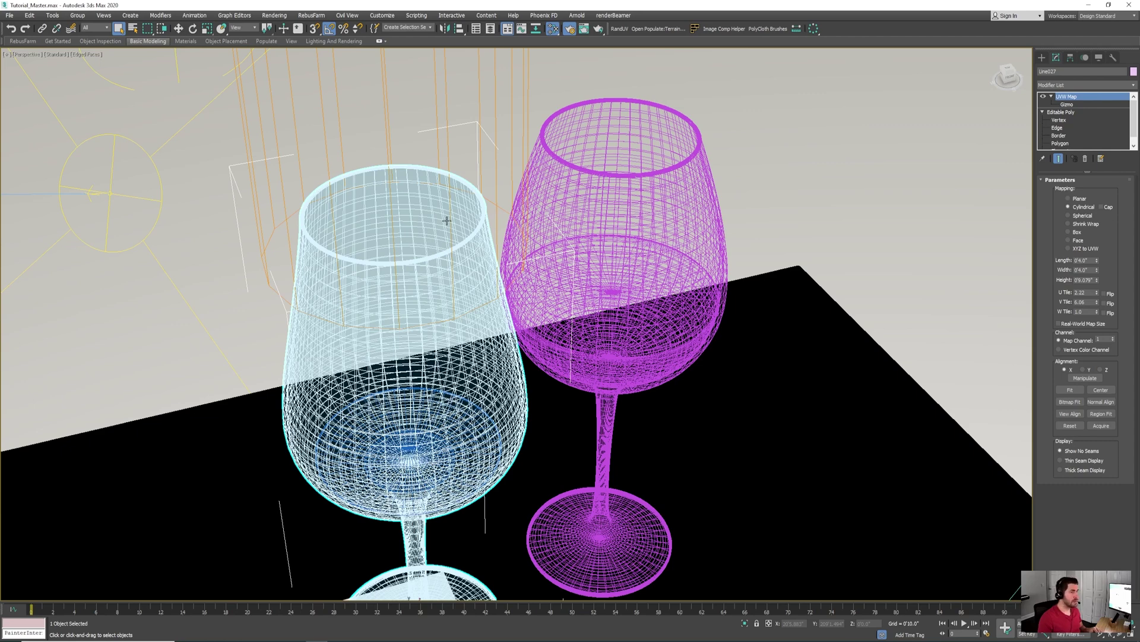
click(1060, 143)
click(386, 403)
click(552, 148)
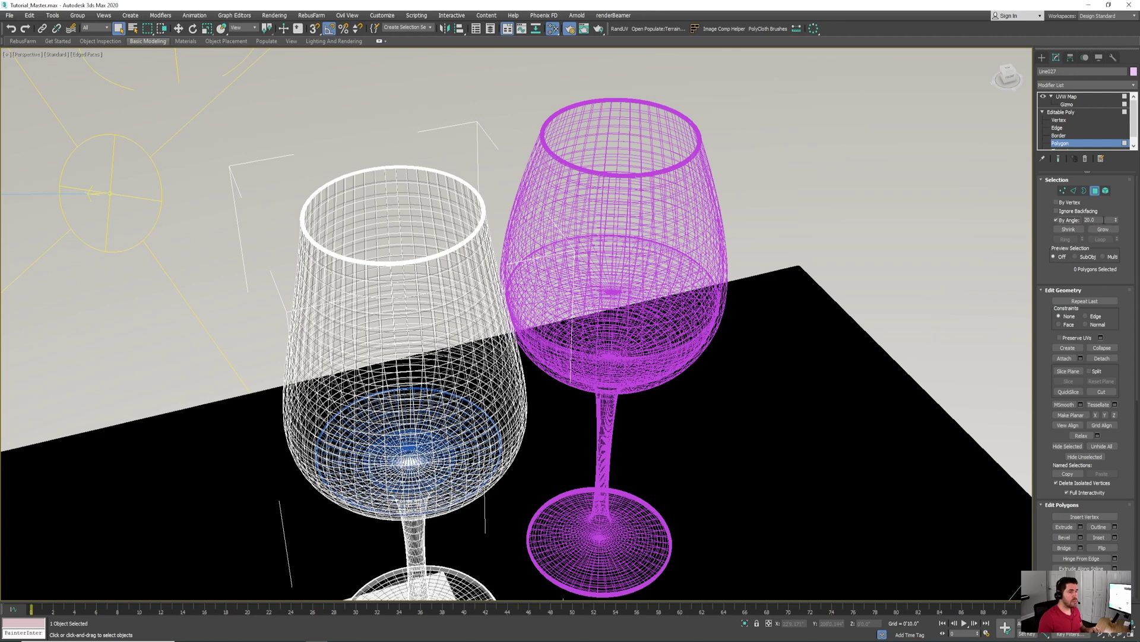
double_click(1100, 220)
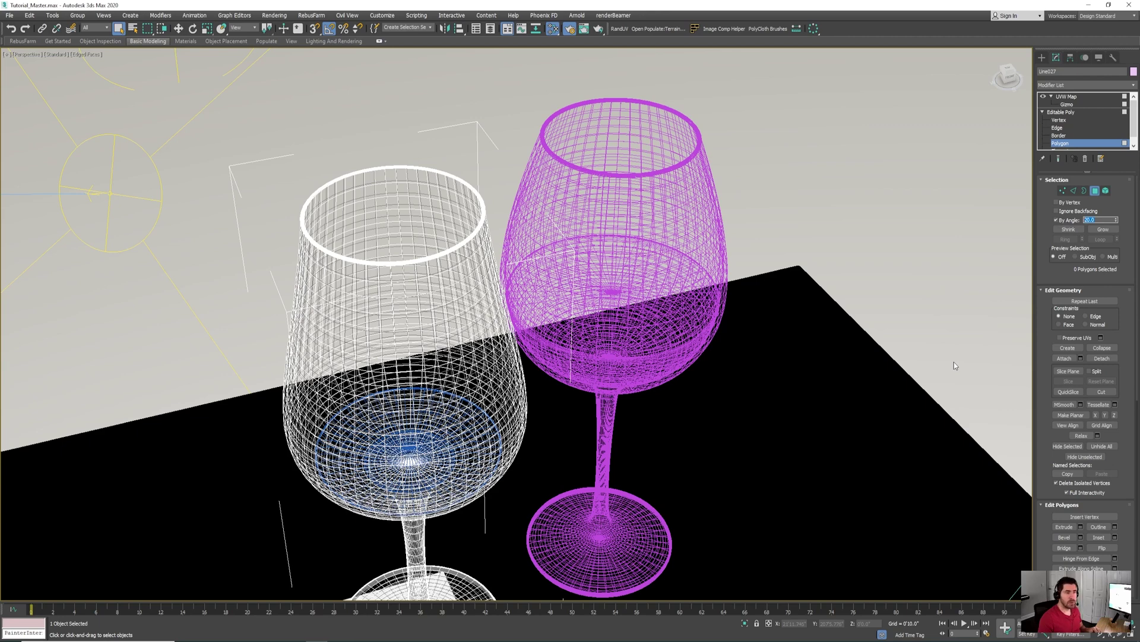
click(429, 217)
click(429, 217)
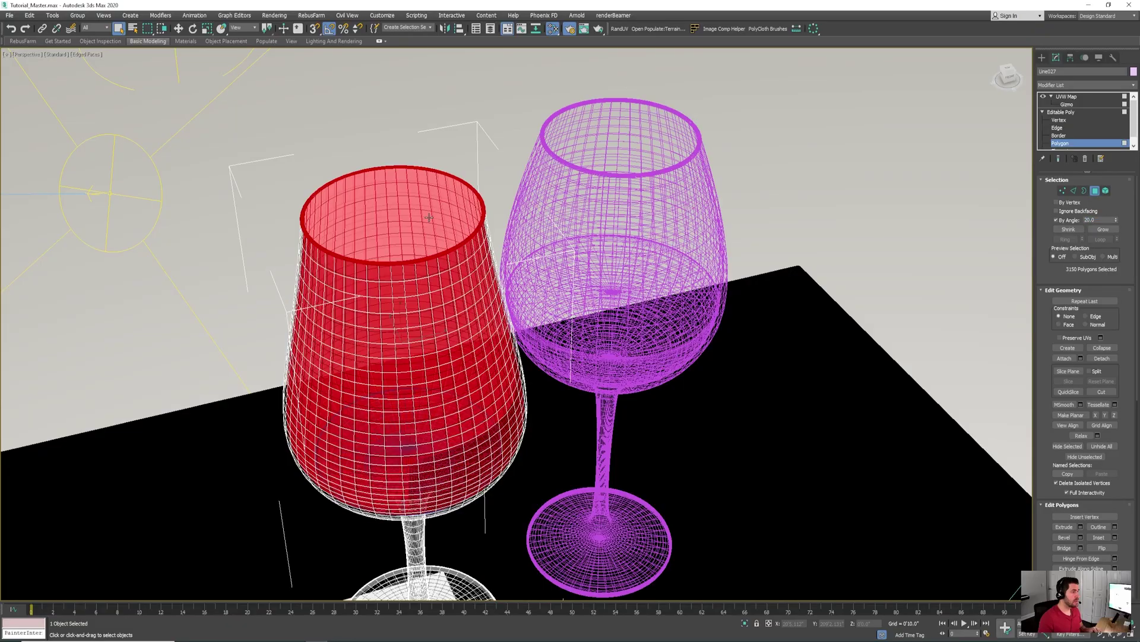
Turn off By Angle selection and remove the glass's rim polygons from the current selection
alt+middle_drag(499, 497, 707, 481)
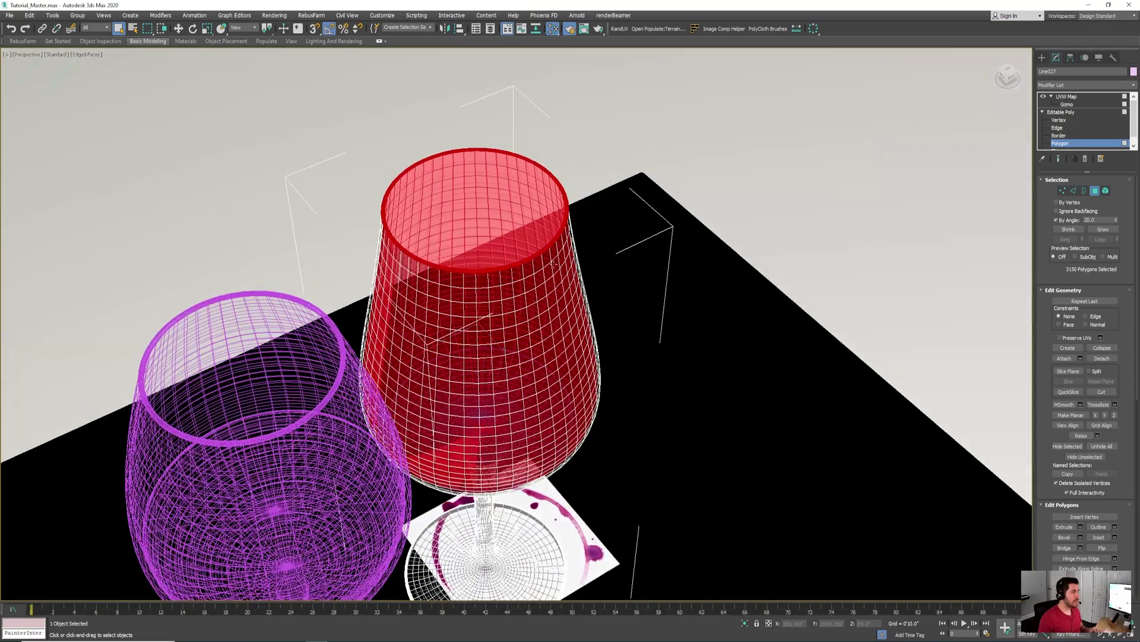
scroll(550, 199, up, 3)
middle_drag(550, 199, 568, 285)
scroll(553, 294, up, 3)
scroll(567, 285, up, 3)
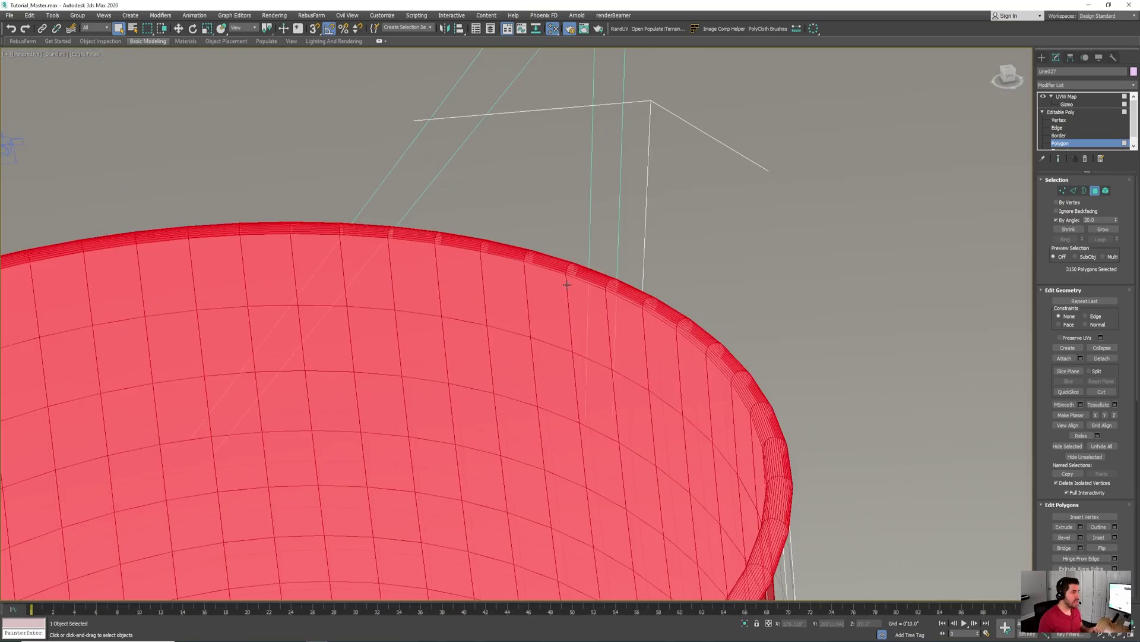
scroll(567, 285, up, 2)
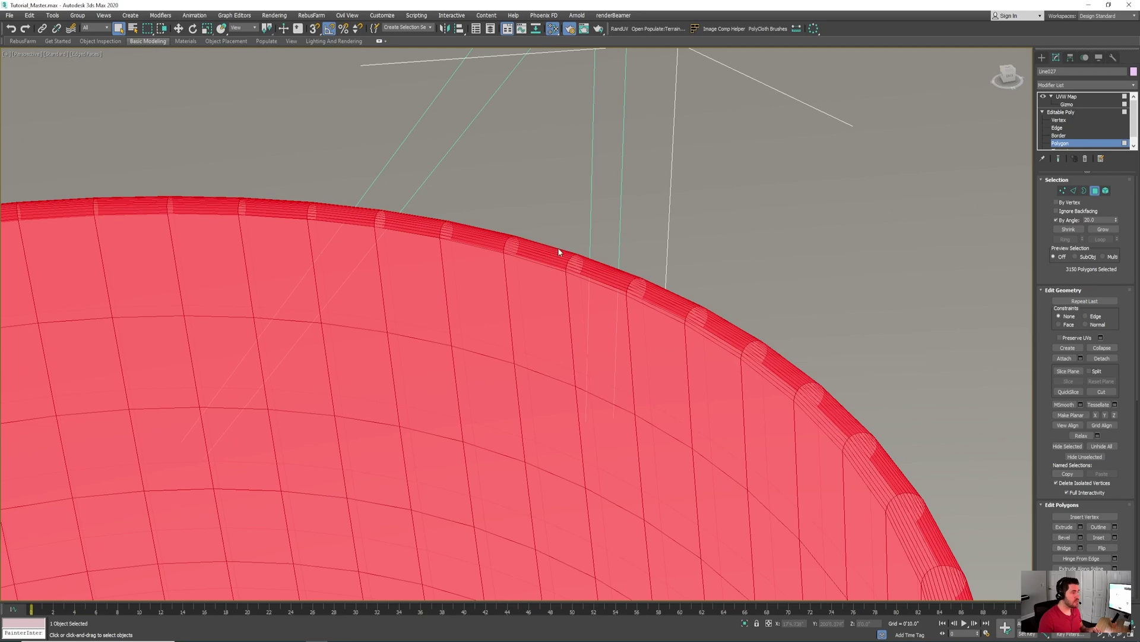
scroll(558, 251, down, 5)
alt+middle_drag(559, 252, 602, 349)
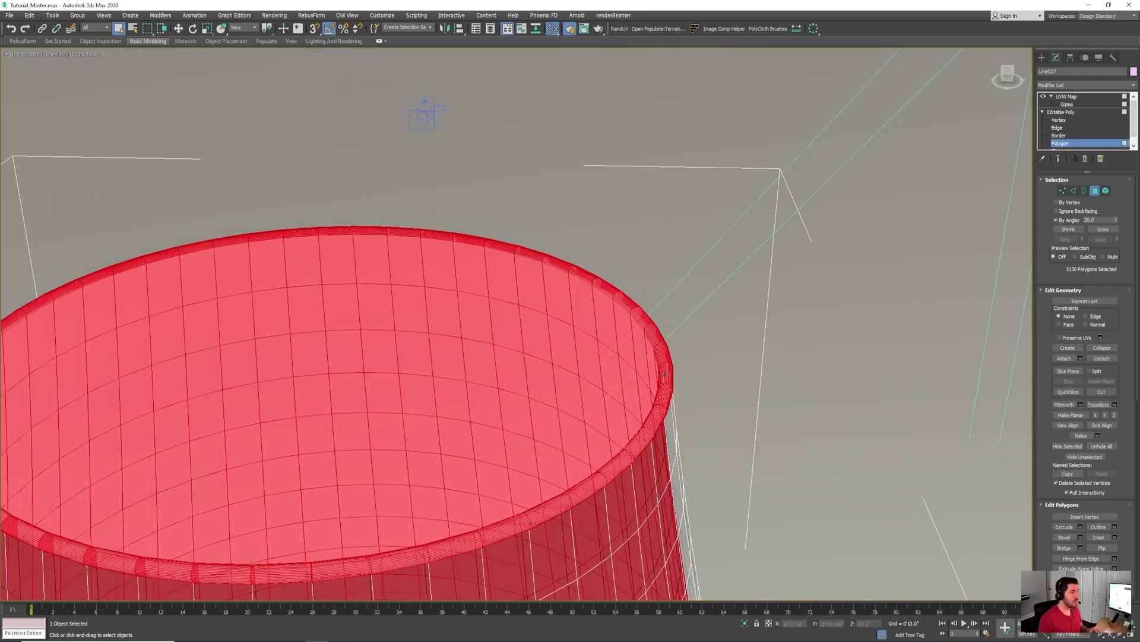
scroll(665, 420, down, 6)
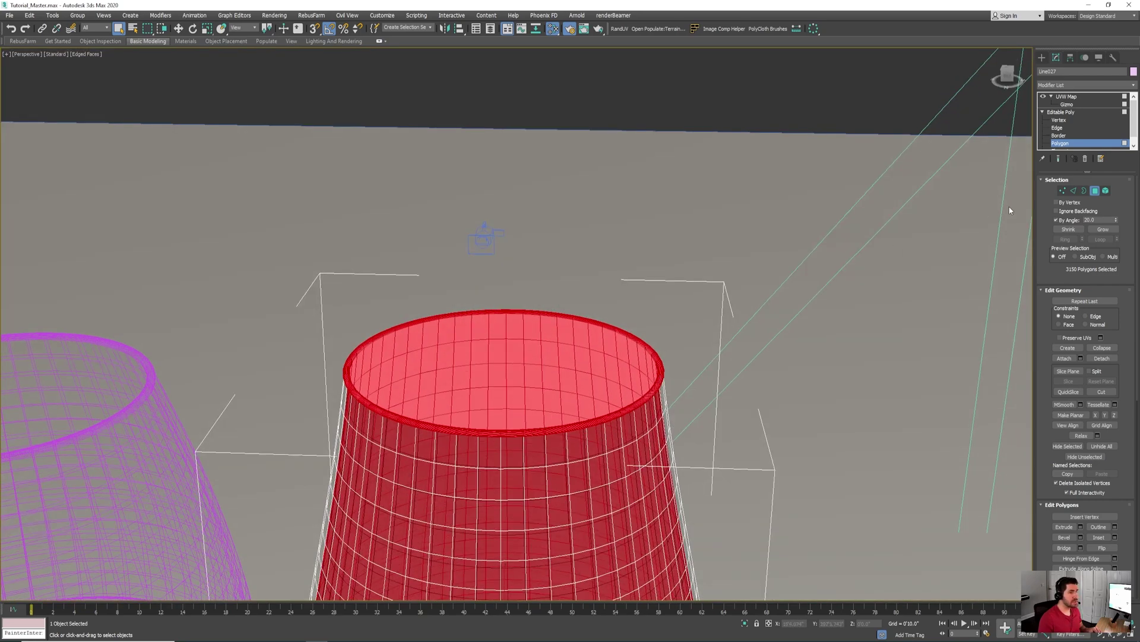
click(1057, 221)
alt+middle_drag(787, 329, 765, 311)
alt+drag(287, 310, 747, 364)
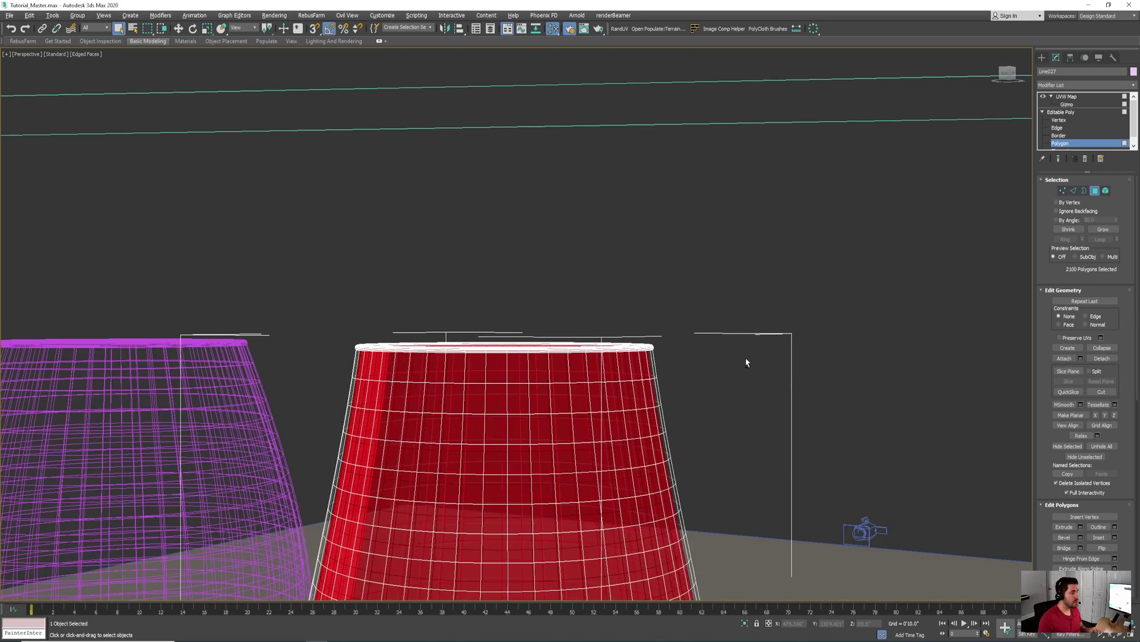
alt+middle_drag(750, 372, 711, 395)
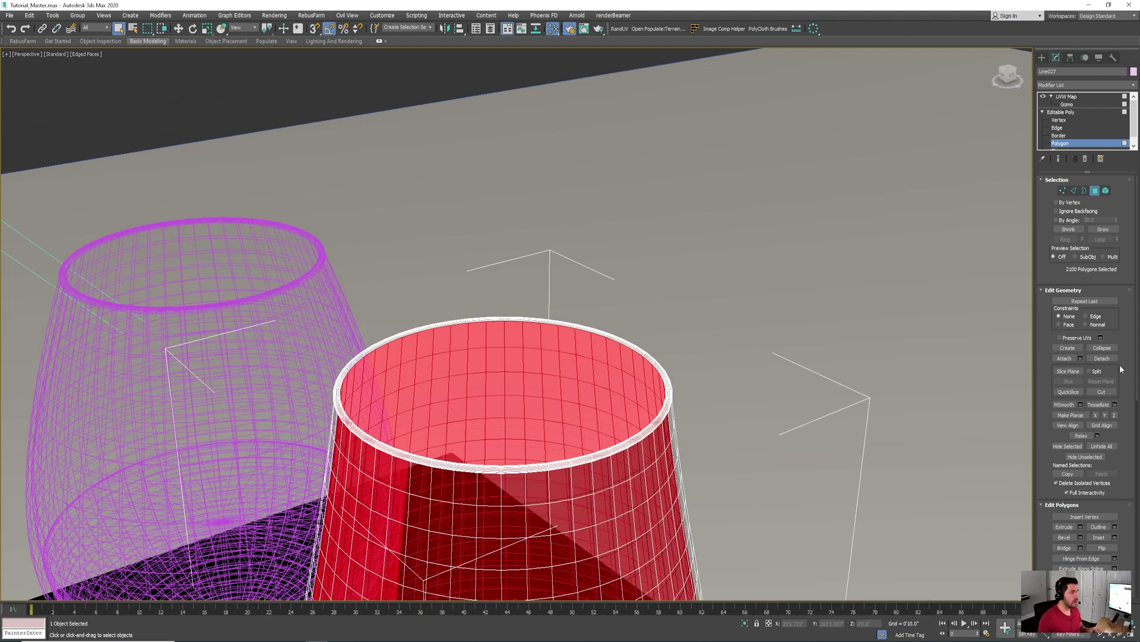
Assign material ID 2 to the selected inner bowl polygons
scroll(1046, 272, down, 5)
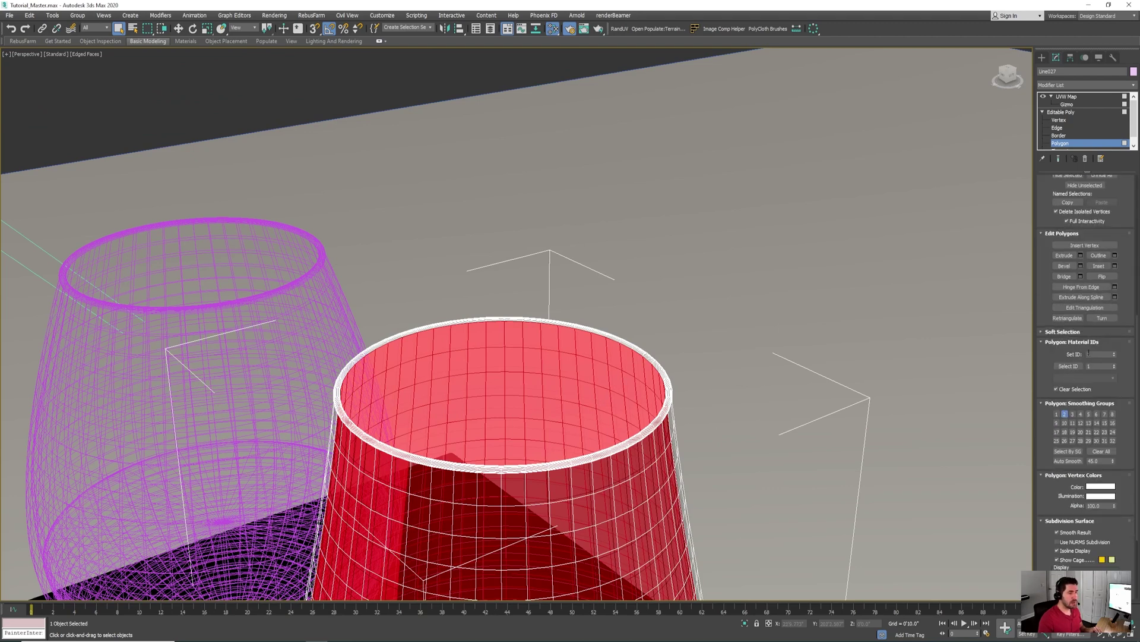
double_click(1096, 355)
text(2)
key(Return)
Clear the inner bowl selection, leave polygon editing and return to the glass's UVW Map modifier
middle_drag(682, 458, 683, 381)
click(661, 380)
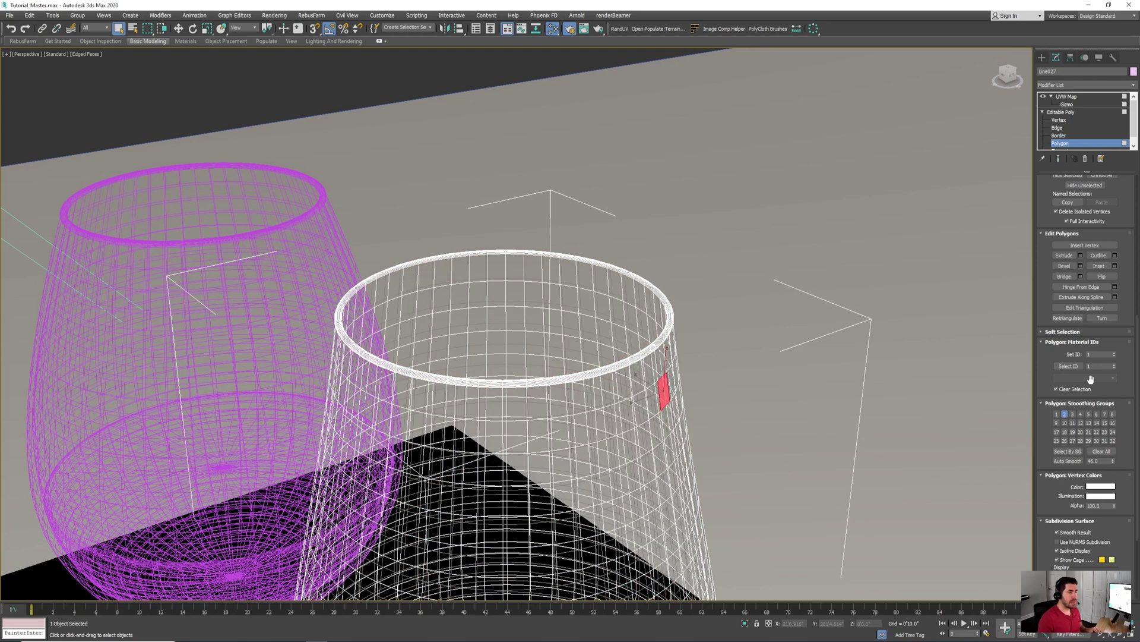
click(605, 303)
middle_drag(764, 422, 724, 375)
click(1077, 113)
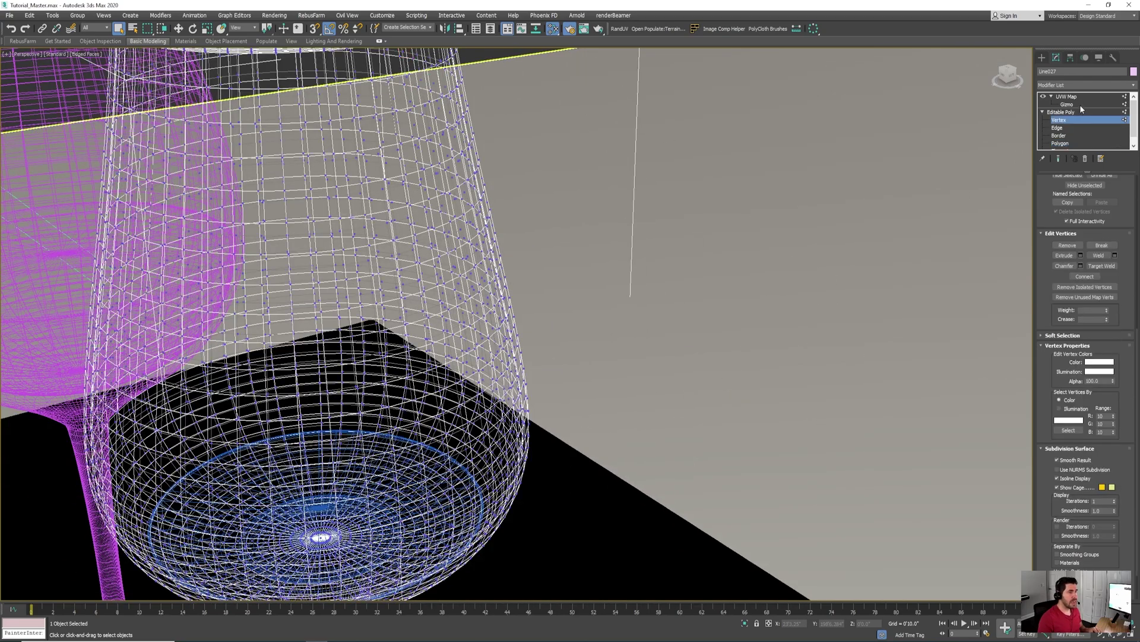
click(1069, 96)
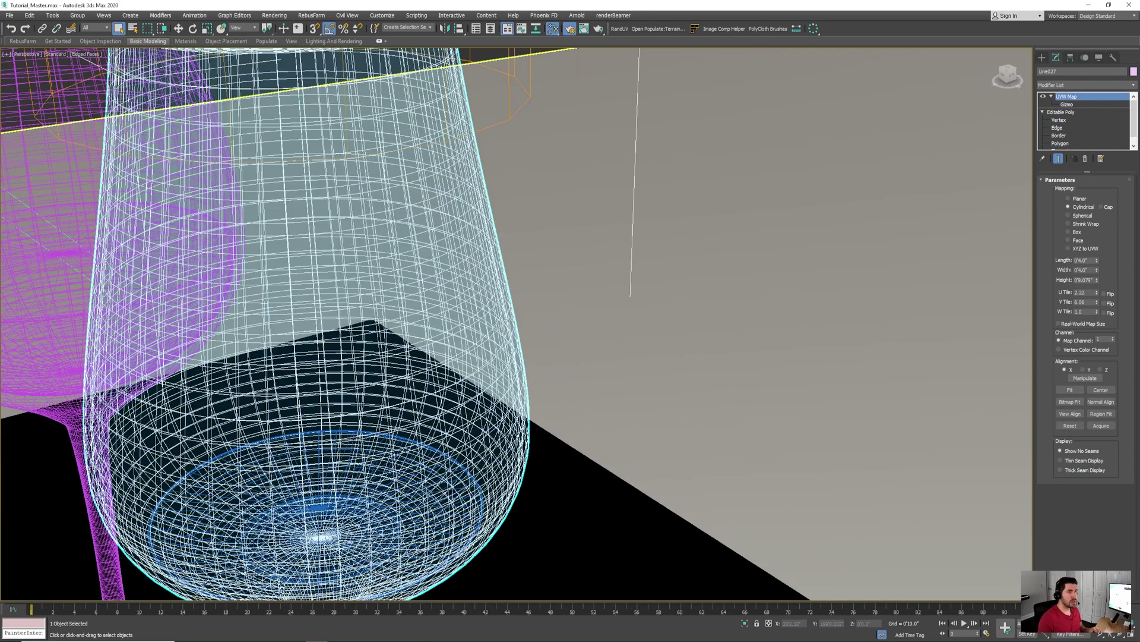
Open the Slate Material Editor, widen it and frame the Glass - Dirty and Lipstick material nodes
drag(1139, 53, 644, 69)
scroll(703, 226, down, 3)
scroll(674, 180, up, 5)
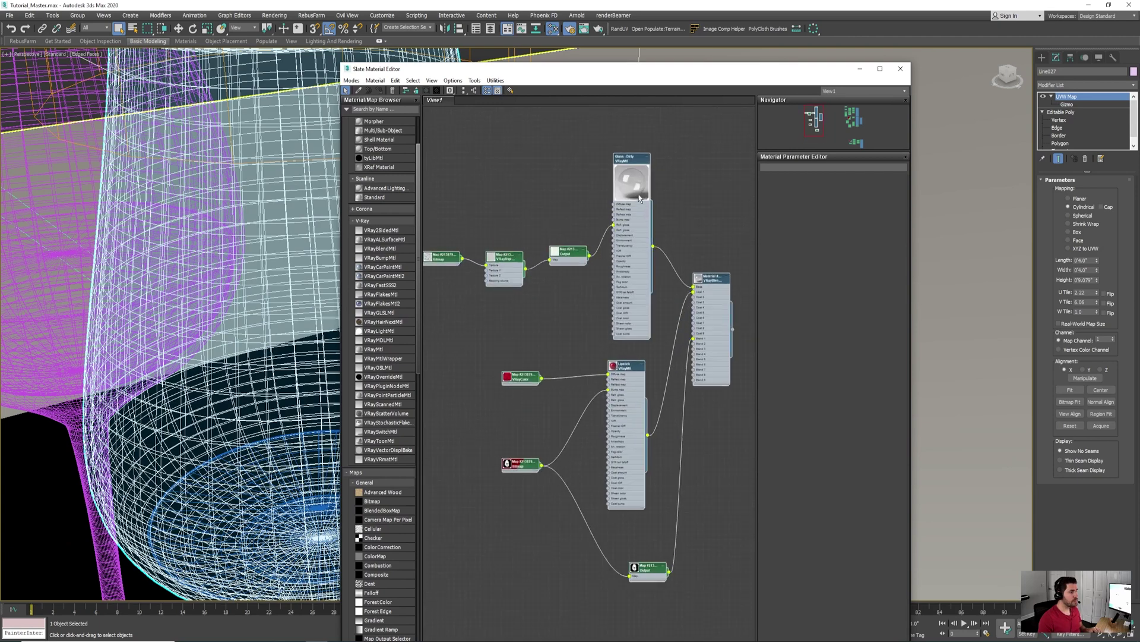
drag(913, 242, 990, 237)
middle_drag(629, 269, 690, 230)
scroll(690, 230, down, 1)
scroll(714, 179, up, 2)
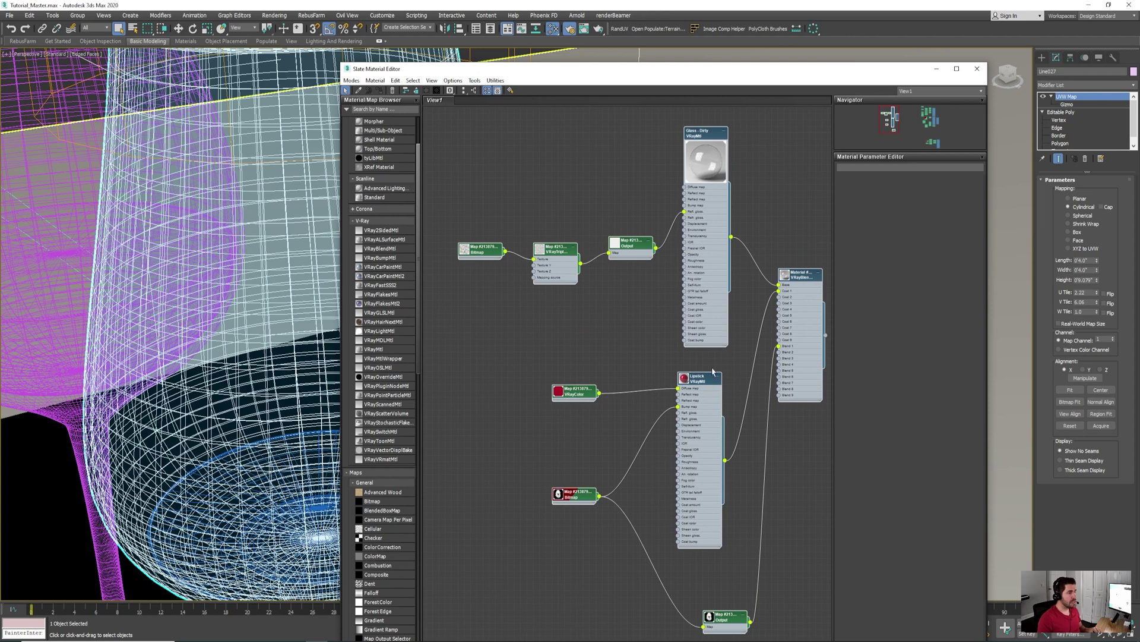
middle_drag(635, 359, 654, 366)
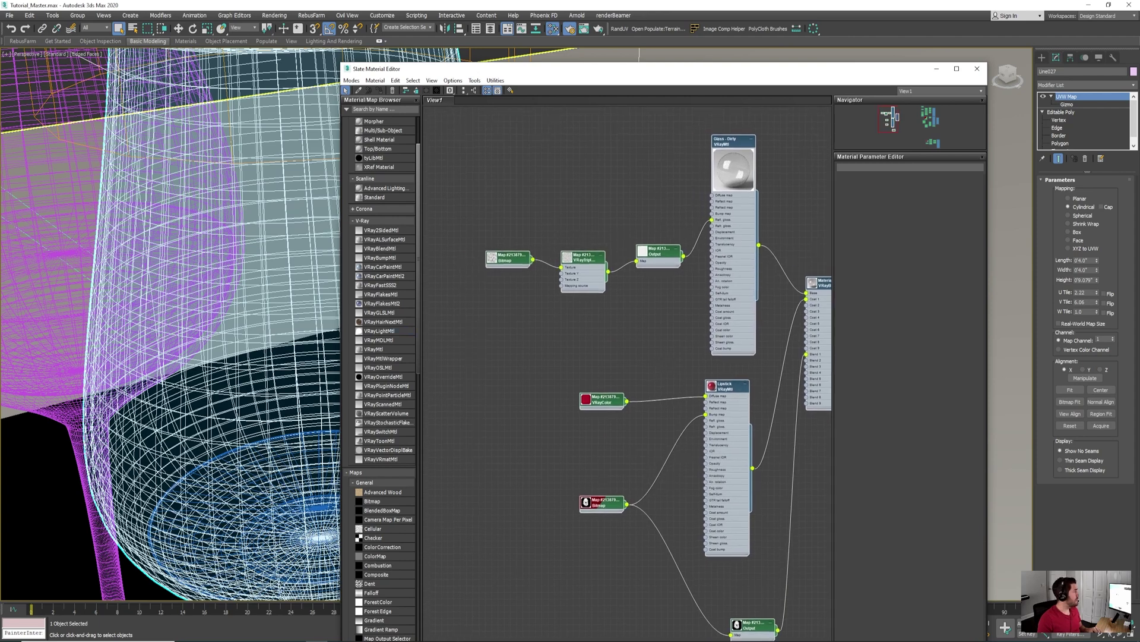
Switch to File Explorer and bring up the 3ds folder containing the texture masks
mouse_move(272, 640)
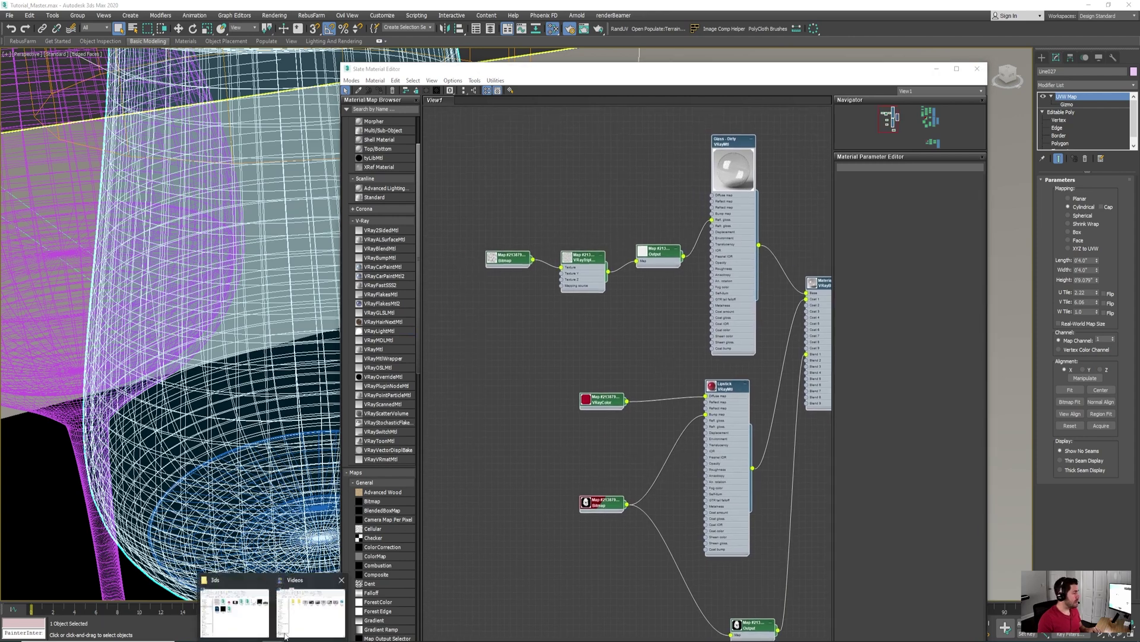
click(301, 616)
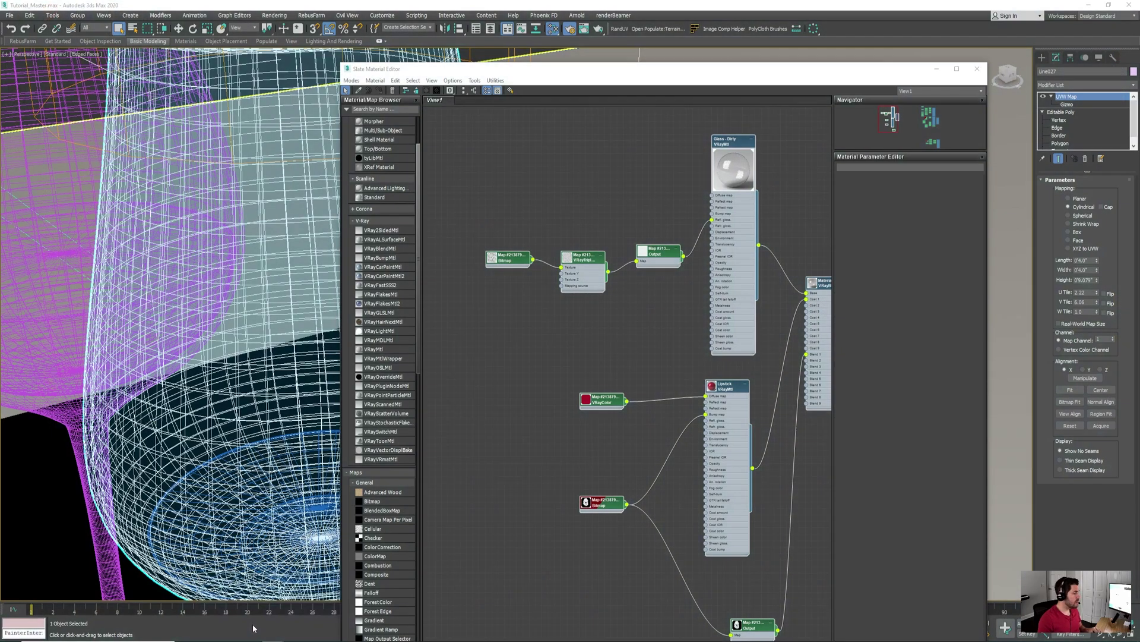
click(272, 640)
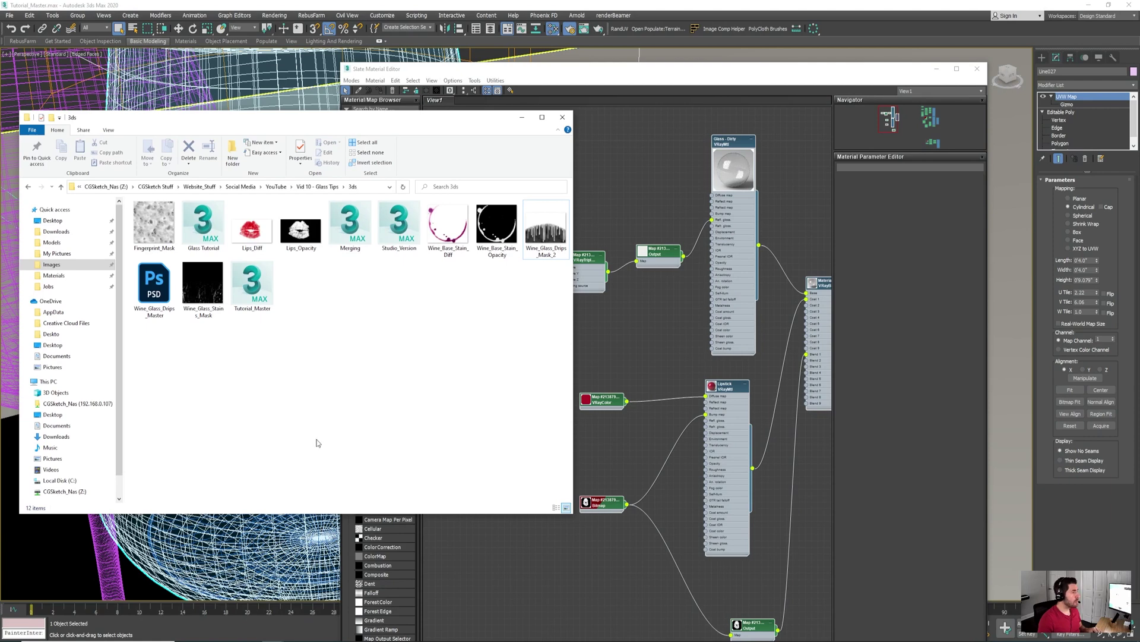
Preview the Wine_Glass_Stains_Mask image and put the image viewer away
double_click(210, 300)
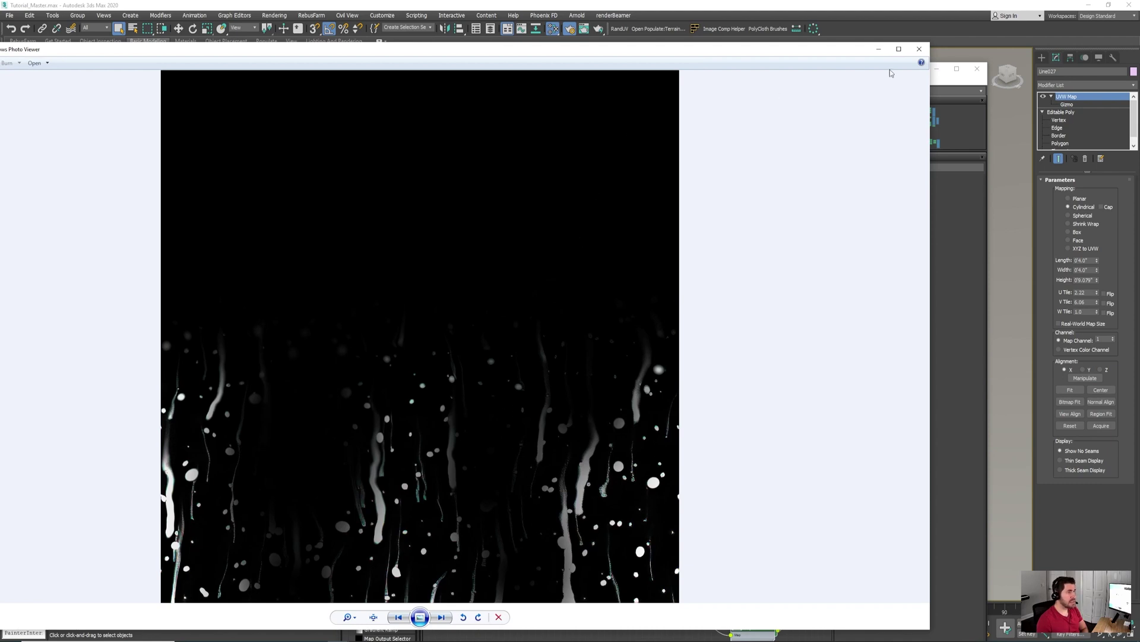
drag(818, 50, 876, 49)
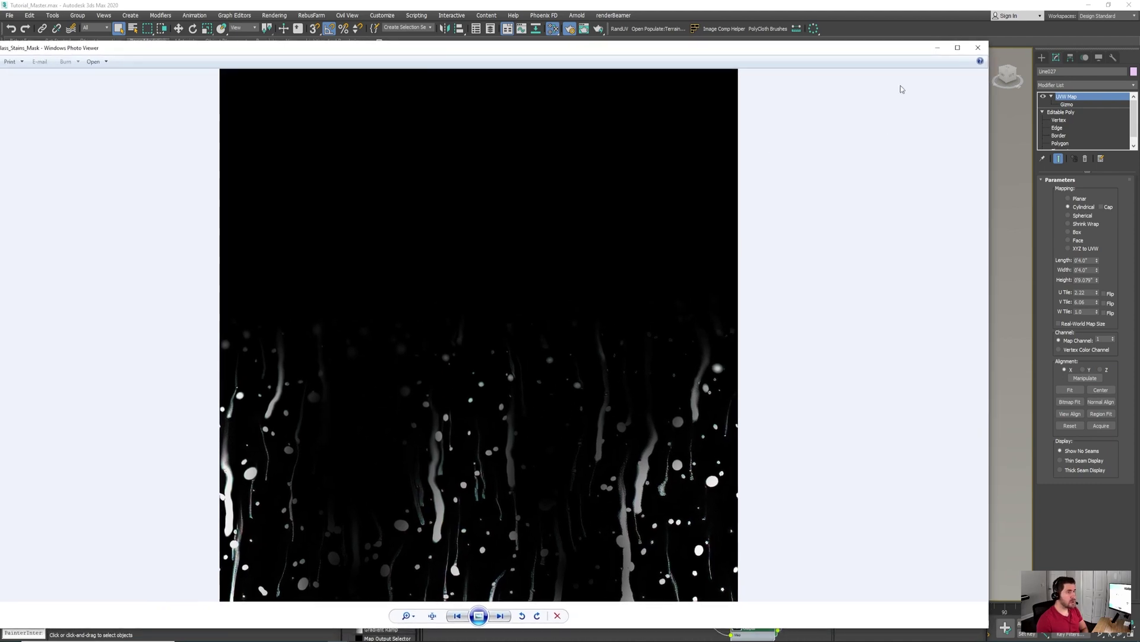
click(943, 51)
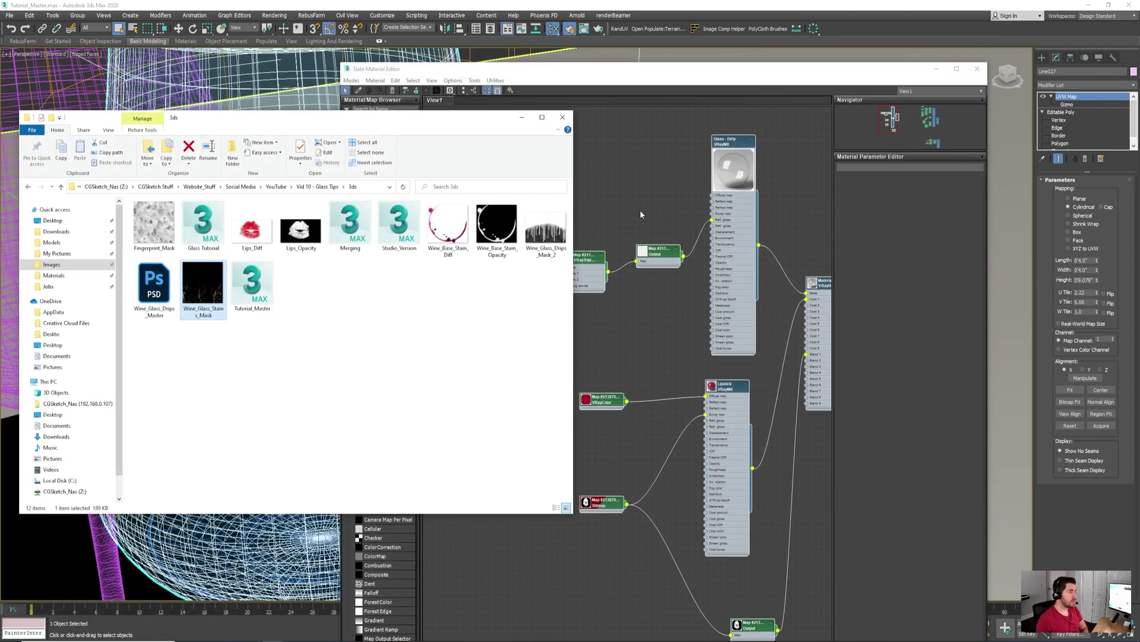
Add Wine_Glass_Stains_Mask to the material graph as a bitmap node above the map chain feeding Glass - Dirty
drag(288, 120, 195, 104)
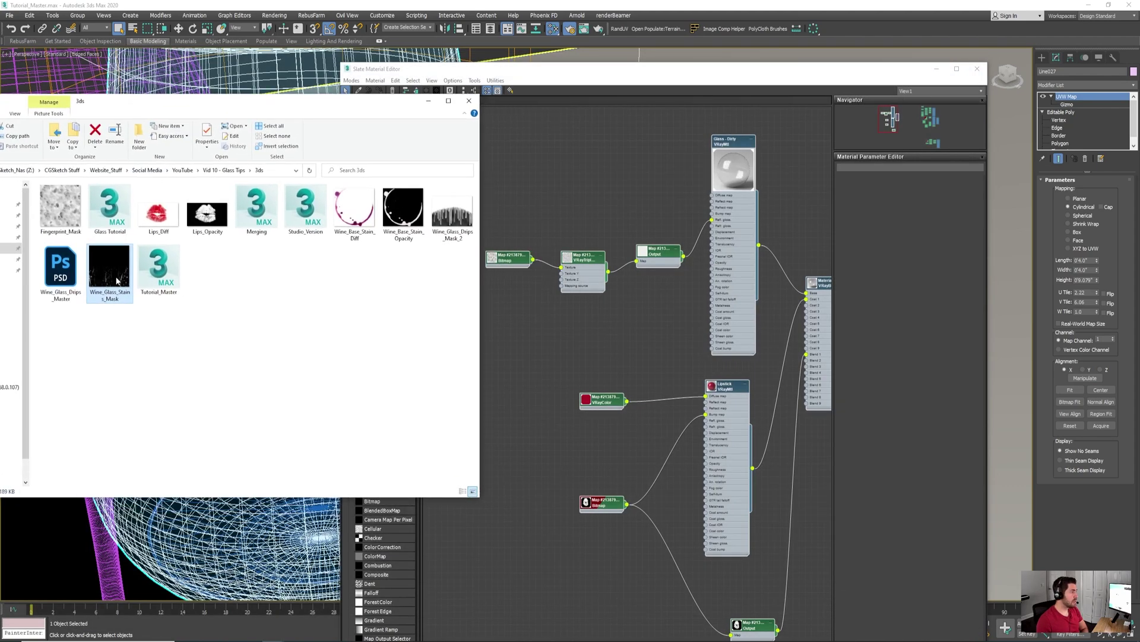
drag(531, 212, 530, 209)
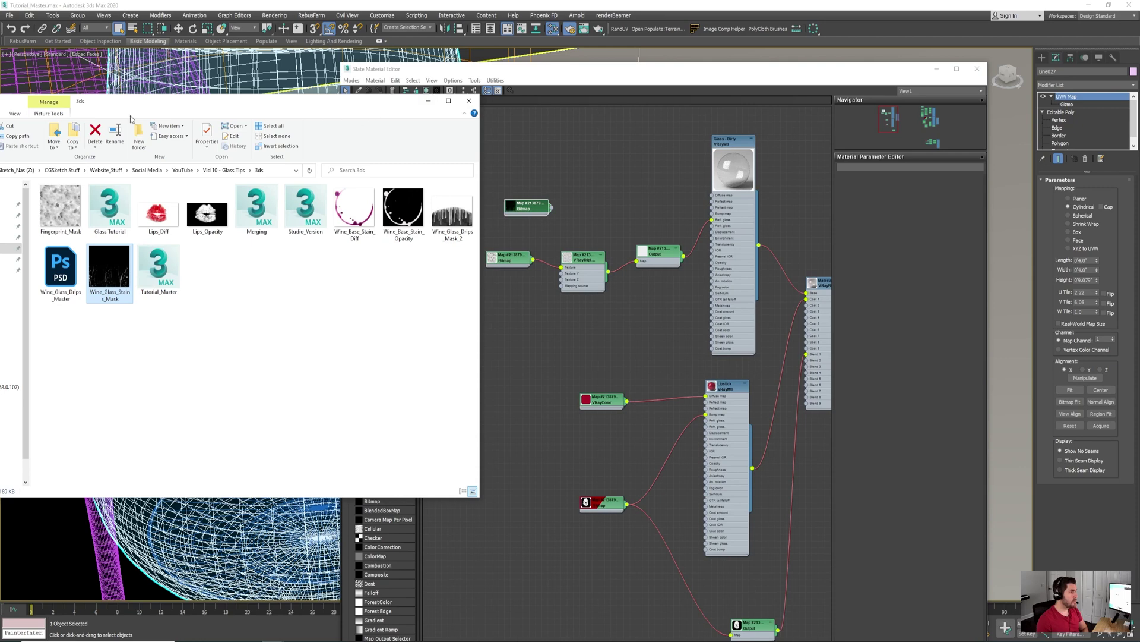
drag(328, 99, 1, 113)
middle_drag(560, 228, 606, 247)
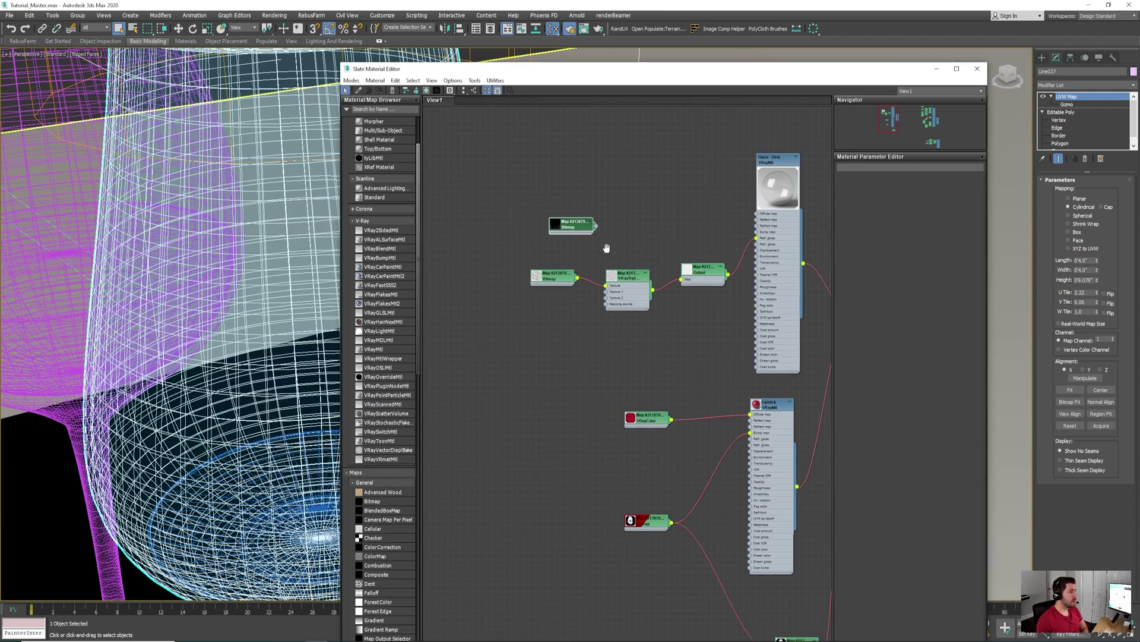
drag(580, 225, 573, 225)
scroll(623, 232, up, 2)
middle_drag(741, 204, 659, 250)
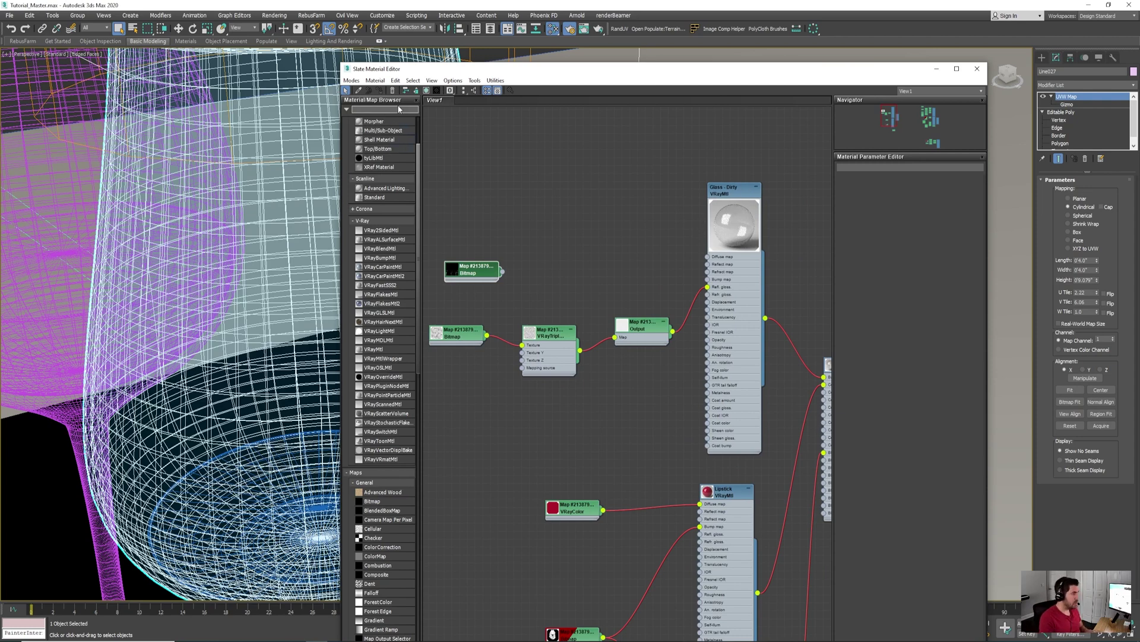
Find the VRayMultiSubTex map, add it to the graph beside the stains mask bitmap and open its parameters
text(ray)
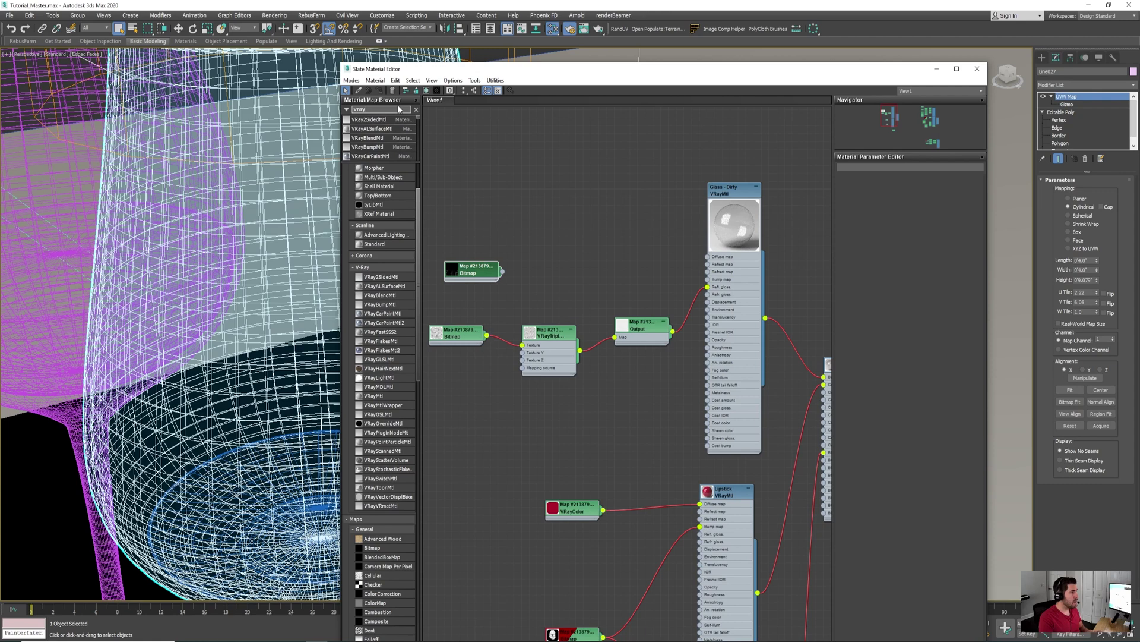
text(mult)
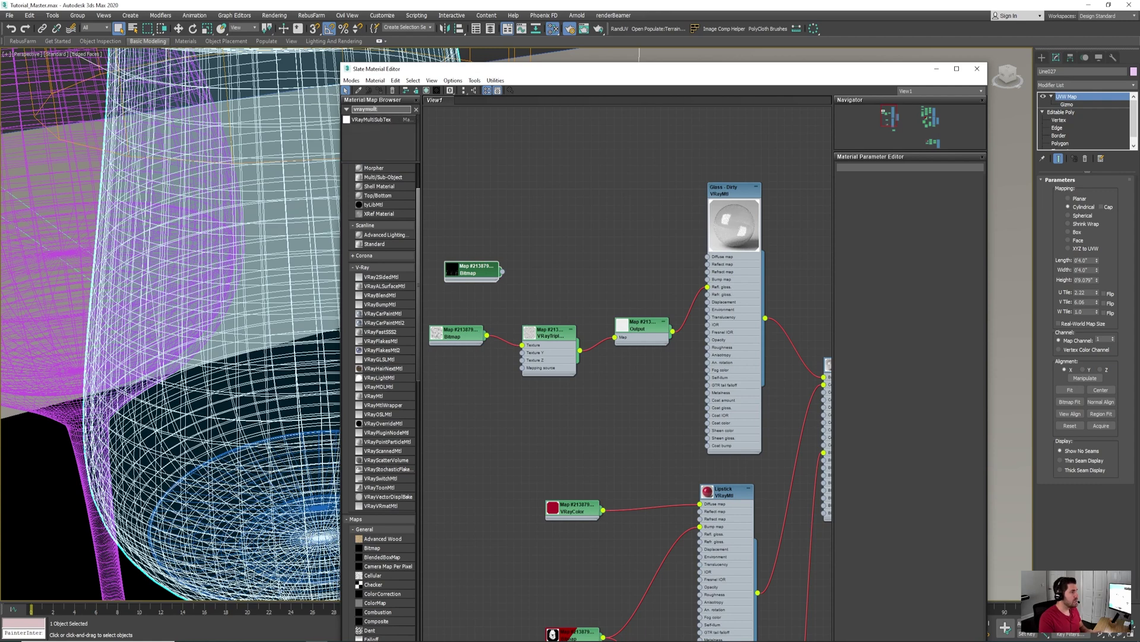
drag(380, 122, 527, 184)
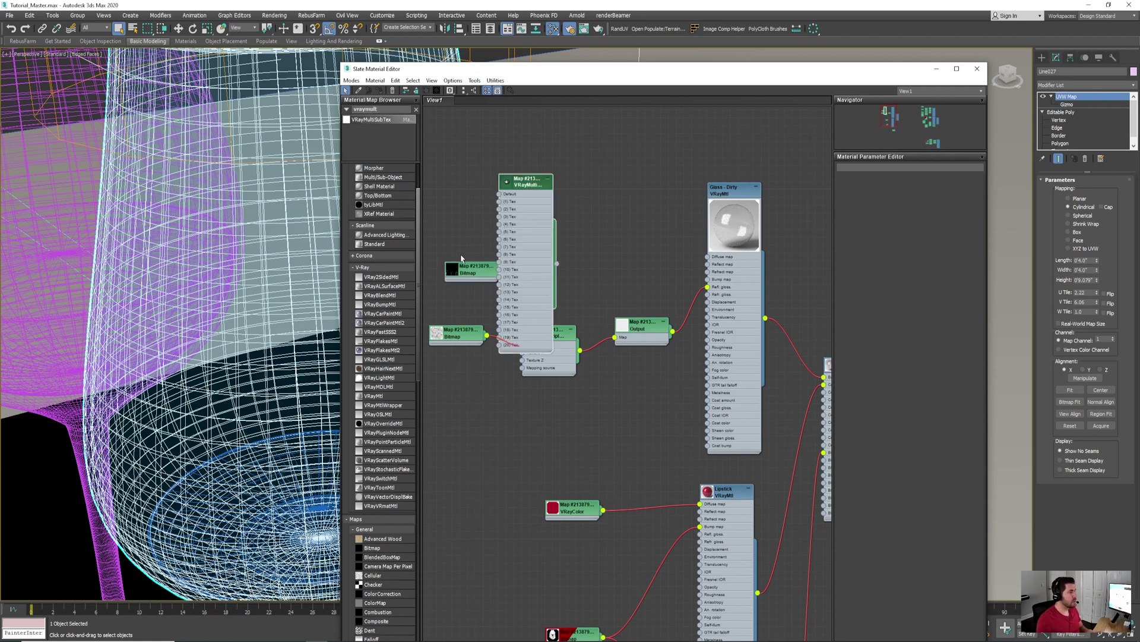
drag(469, 267, 439, 252)
middle_drag(545, 200, 643, 209)
double_click(632, 198)
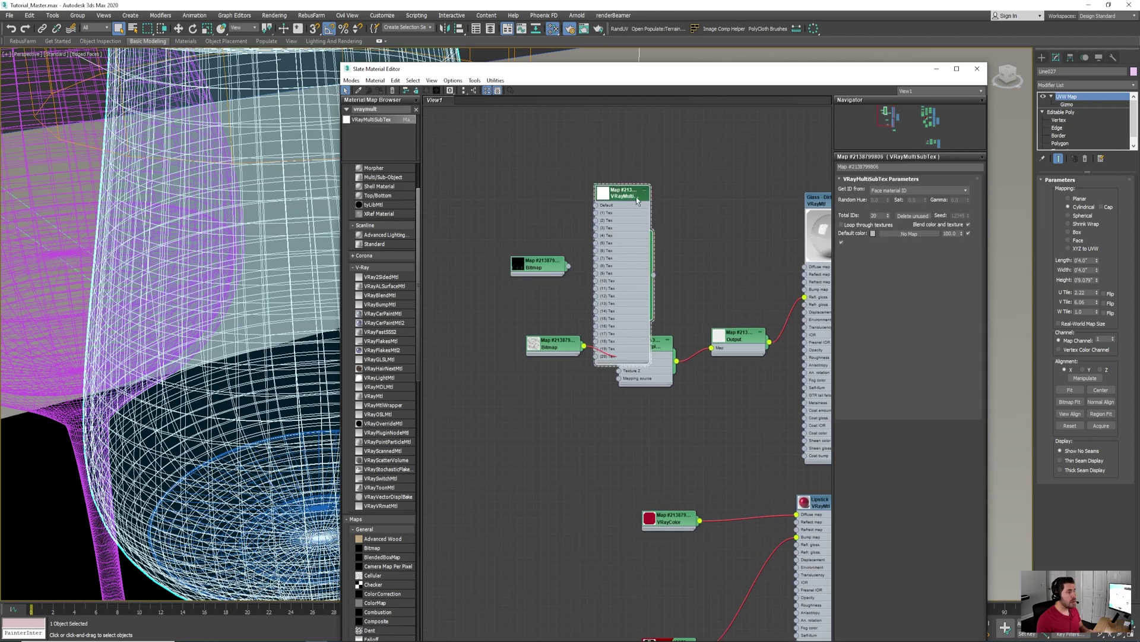
Set the VRayMultiSubTex map's Total IDs to 2 and place its node next to the stains mask bitmap
double_click(875, 215)
text(2)
key(Return)
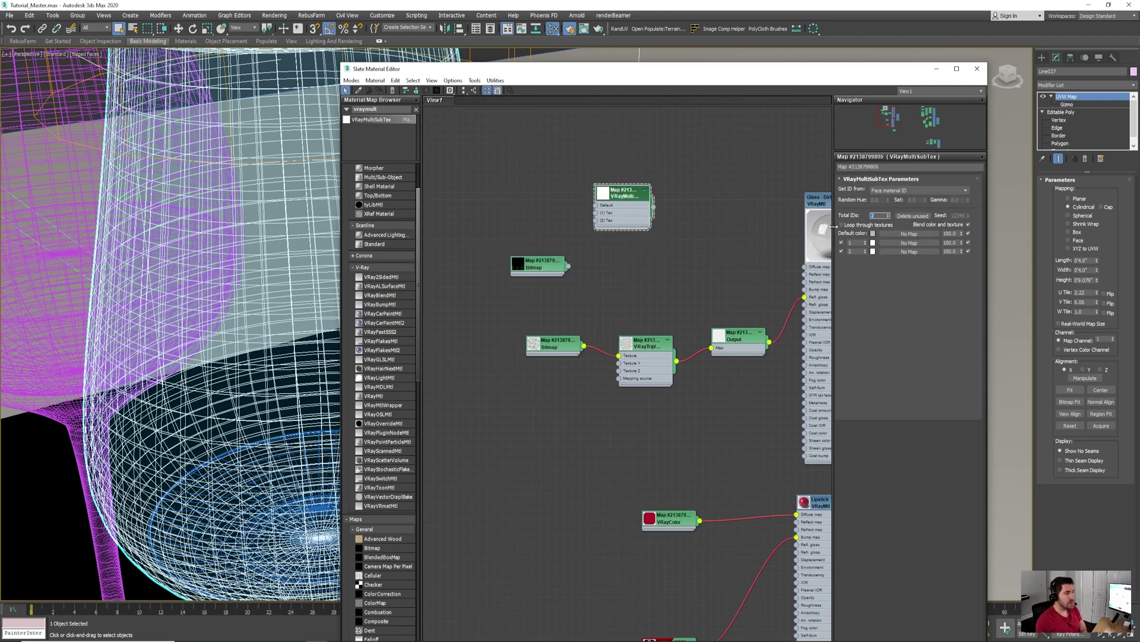
drag(642, 198, 656, 255)
scroll(580, 284, up, 2)
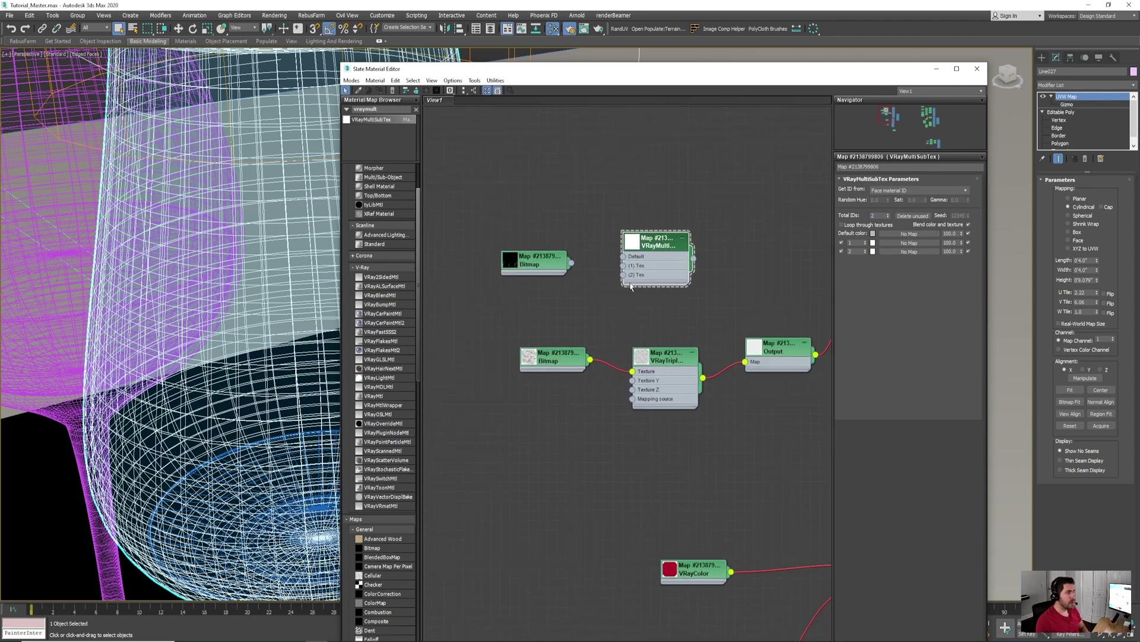
middle_drag(742, 290, 584, 262)
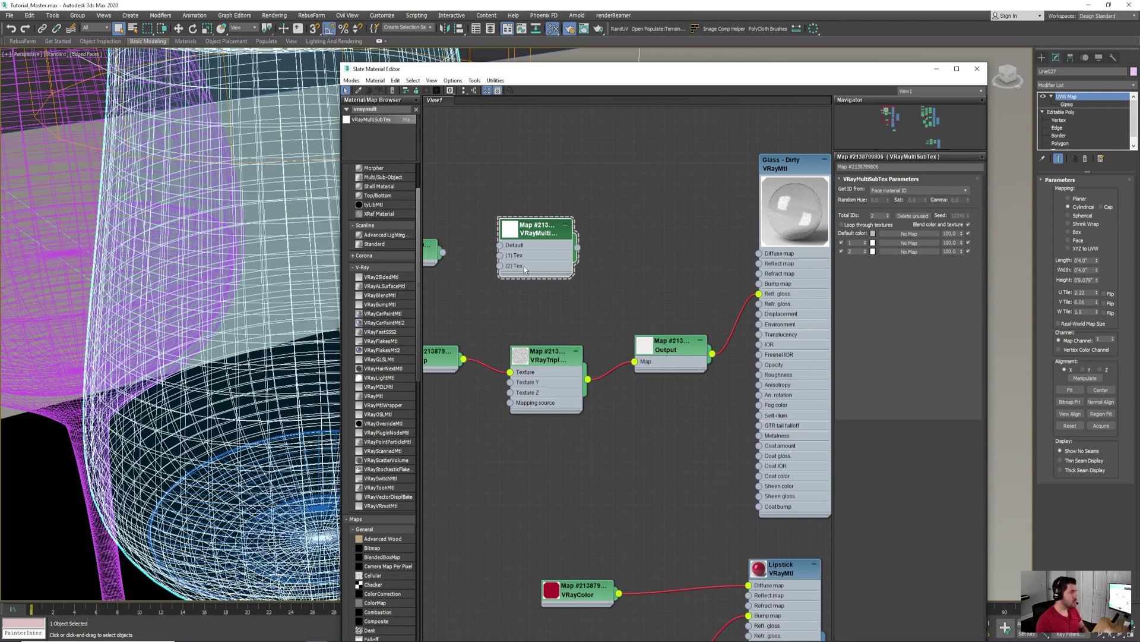
Reposition the Slate Material Editor so the wine glass can be seen beside the node graph
middle_drag(524, 266, 608, 269)
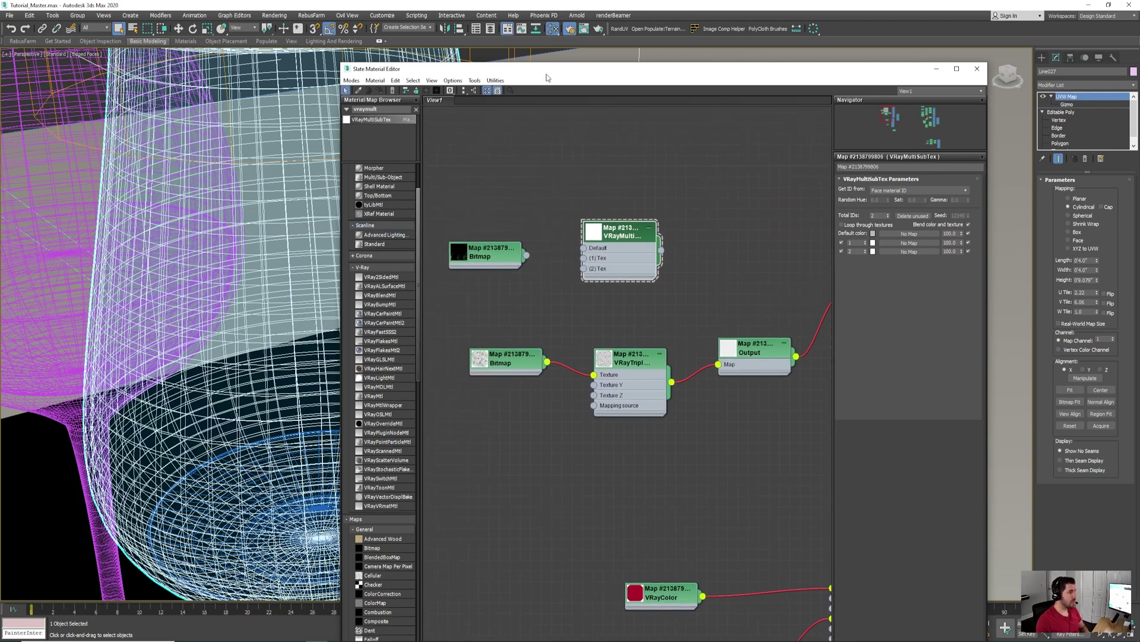
drag(548, 78, 877, 114)
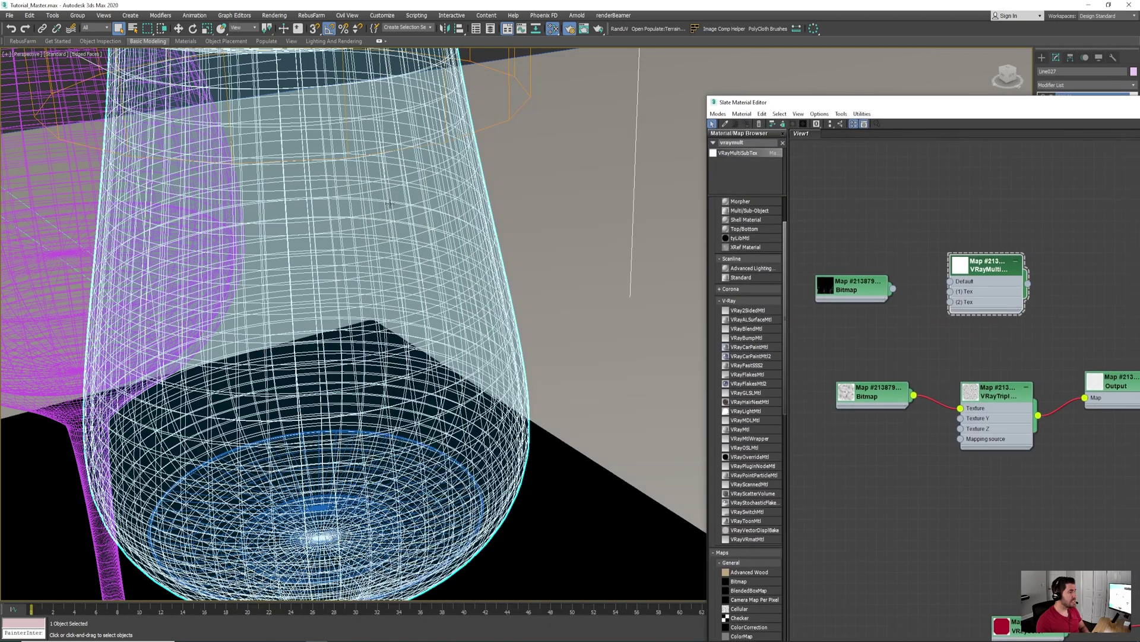
drag(901, 107, 685, 100)
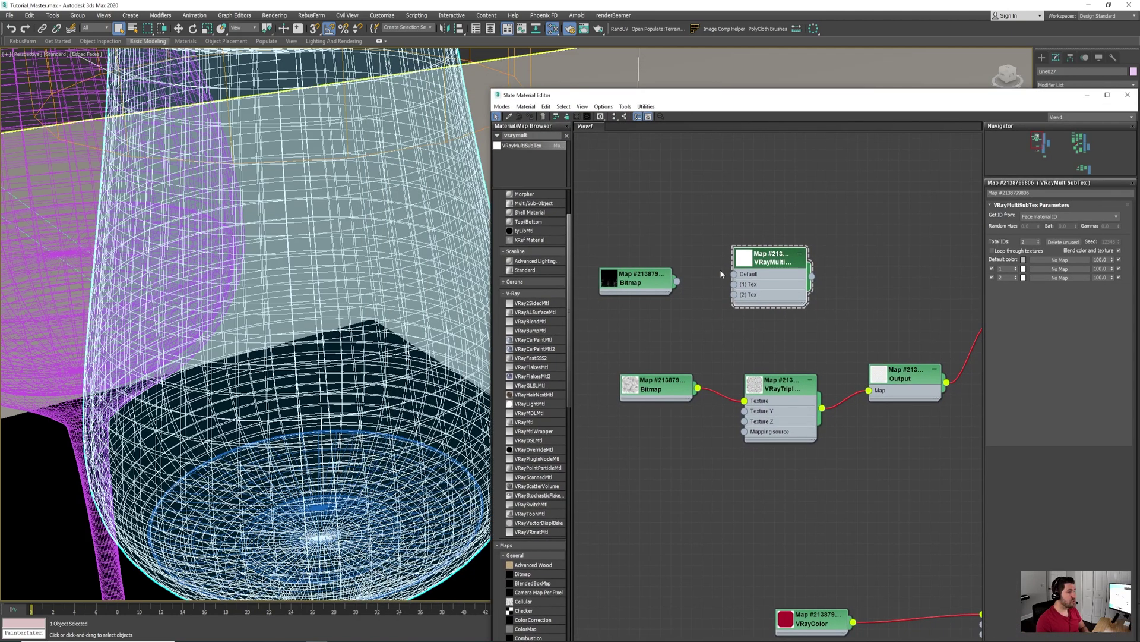
scroll(653, 316, down, 3)
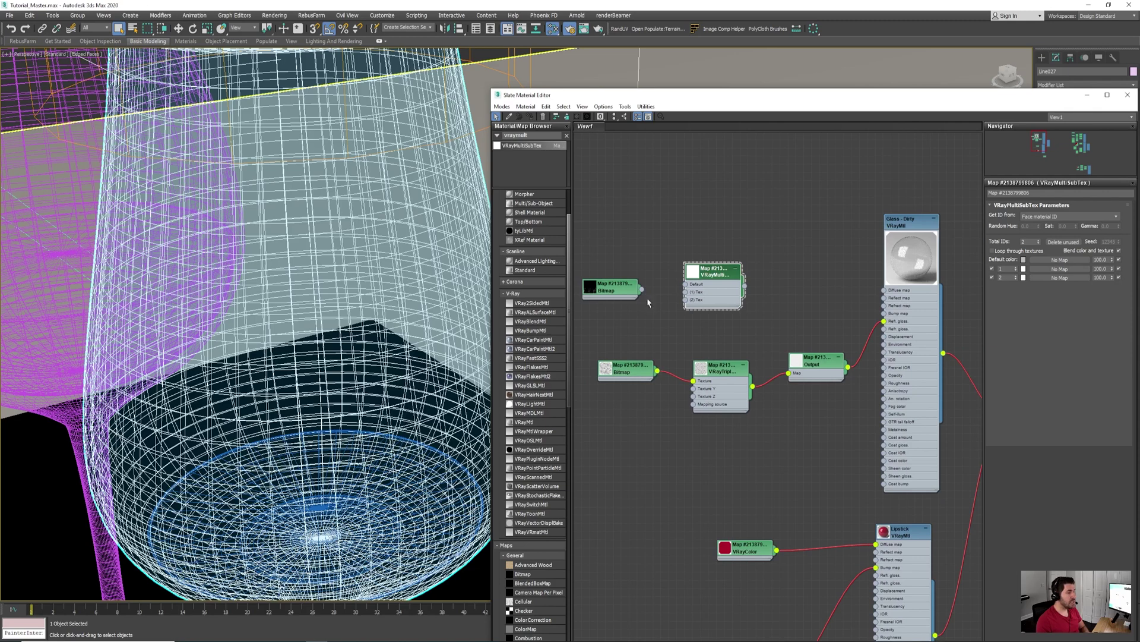
middle_drag(648, 303, 704, 297)
middle_drag(791, 306, 722, 306)
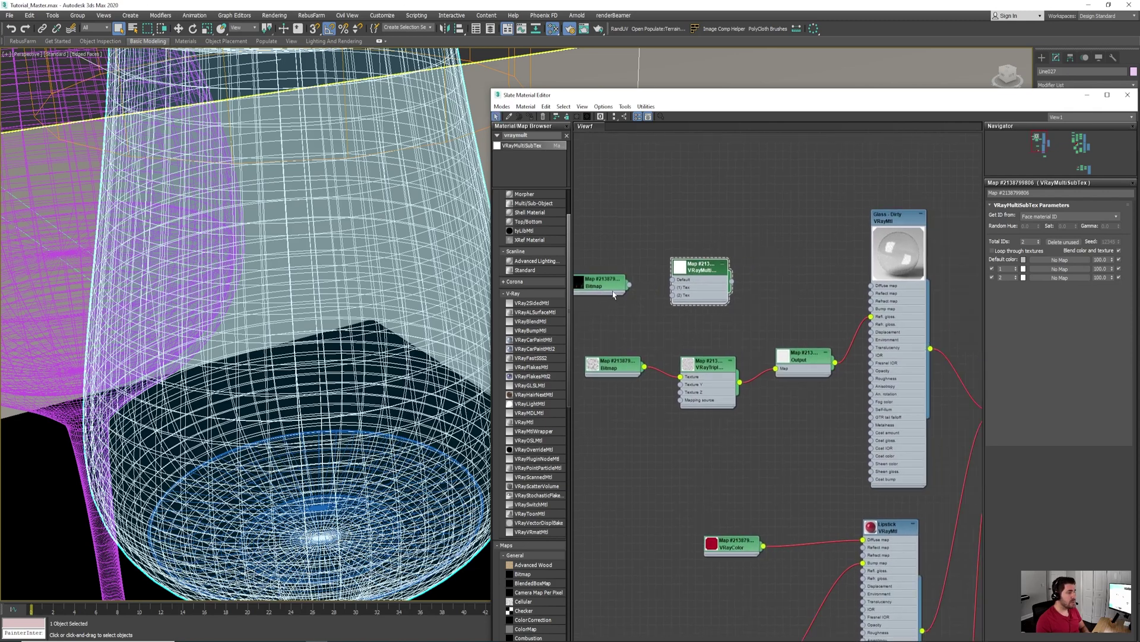
middle_drag(613, 294, 699, 308)
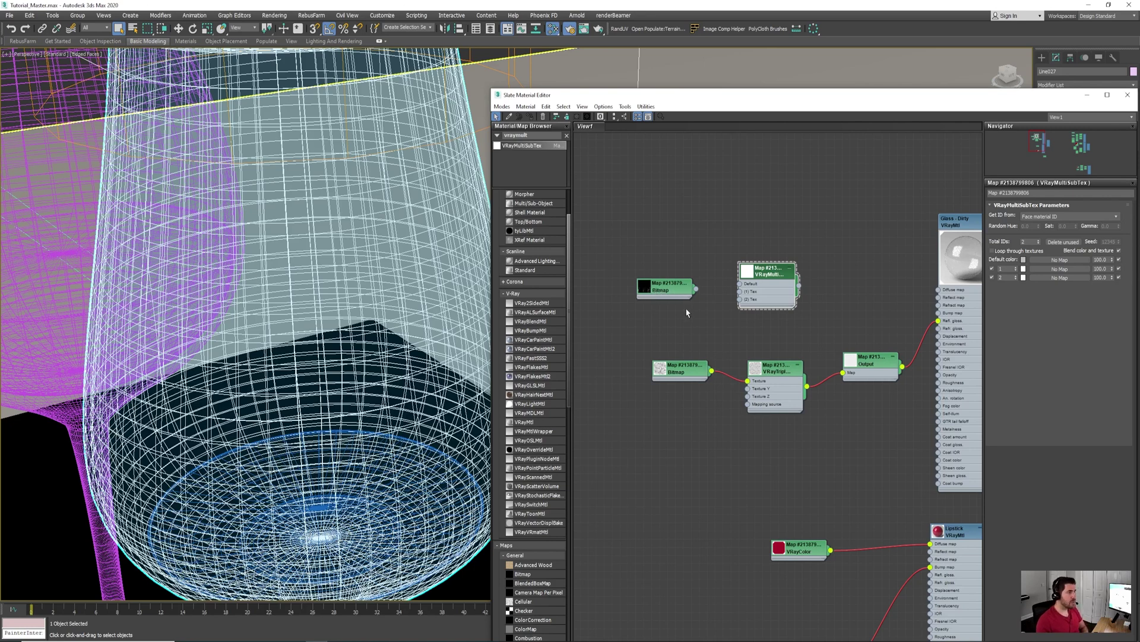
scroll(647, 291, up, 3)
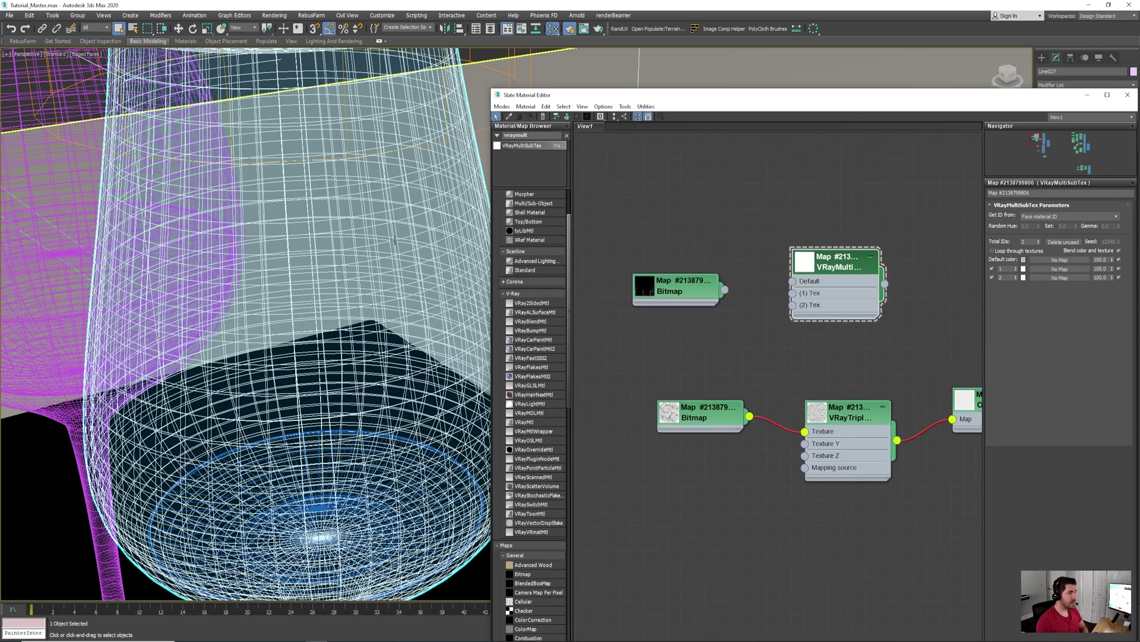
Add a new VRayMtl to the graph and connect the stains mask bitmap to its Diffuse map
middle_drag(635, 380, 788, 319)
drag(544, 419, 727, 306)
drag(876, 230, 675, 320)
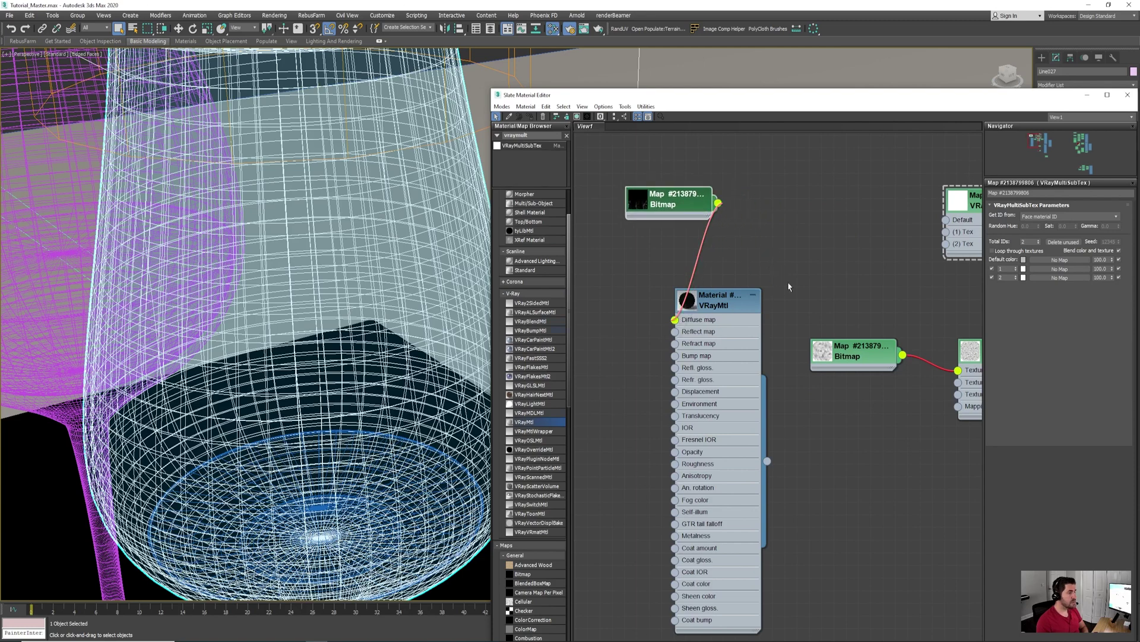
Enable viewport display of the stains mask bitmap, assign the new VRayMtl to the selected glass and inspect the mapping
right_click(674, 201)
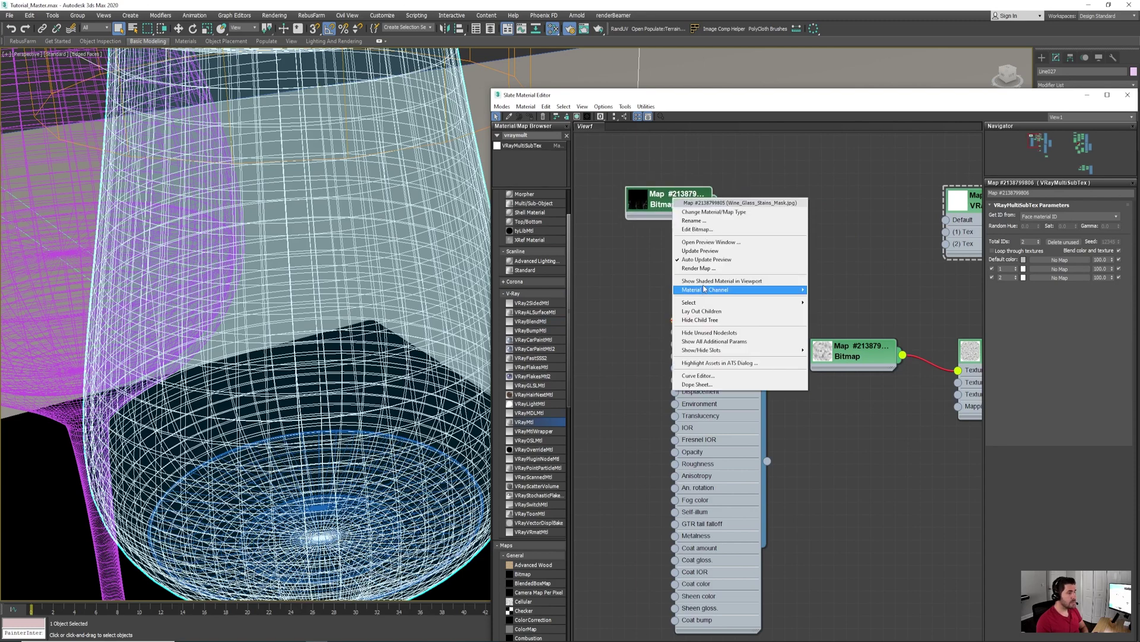
click(722, 281)
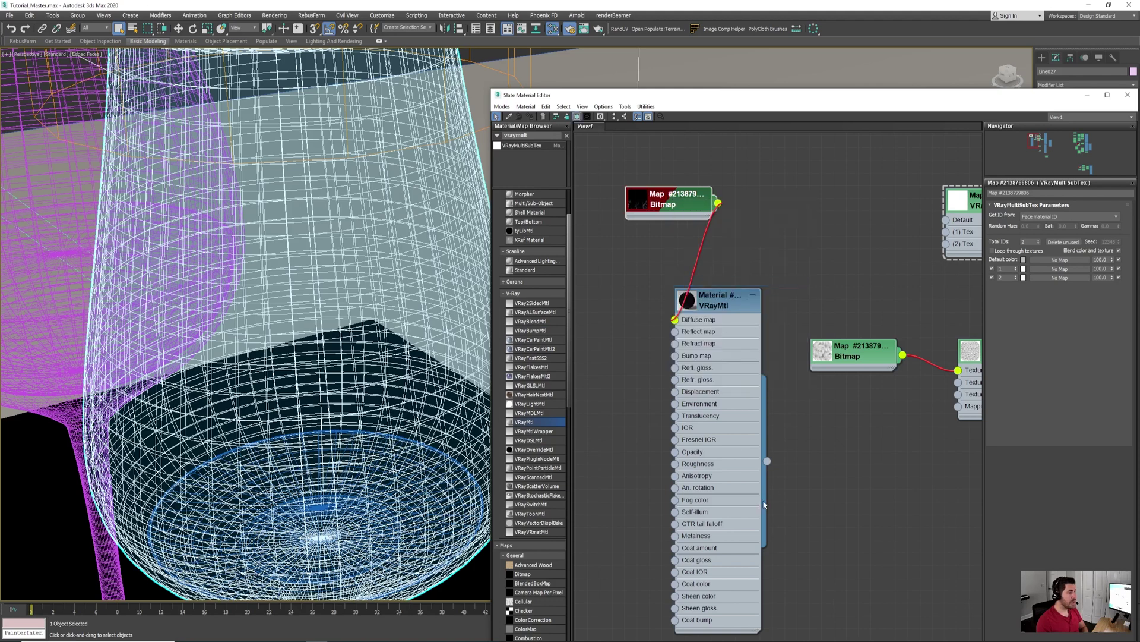
drag(768, 461, 409, 276)
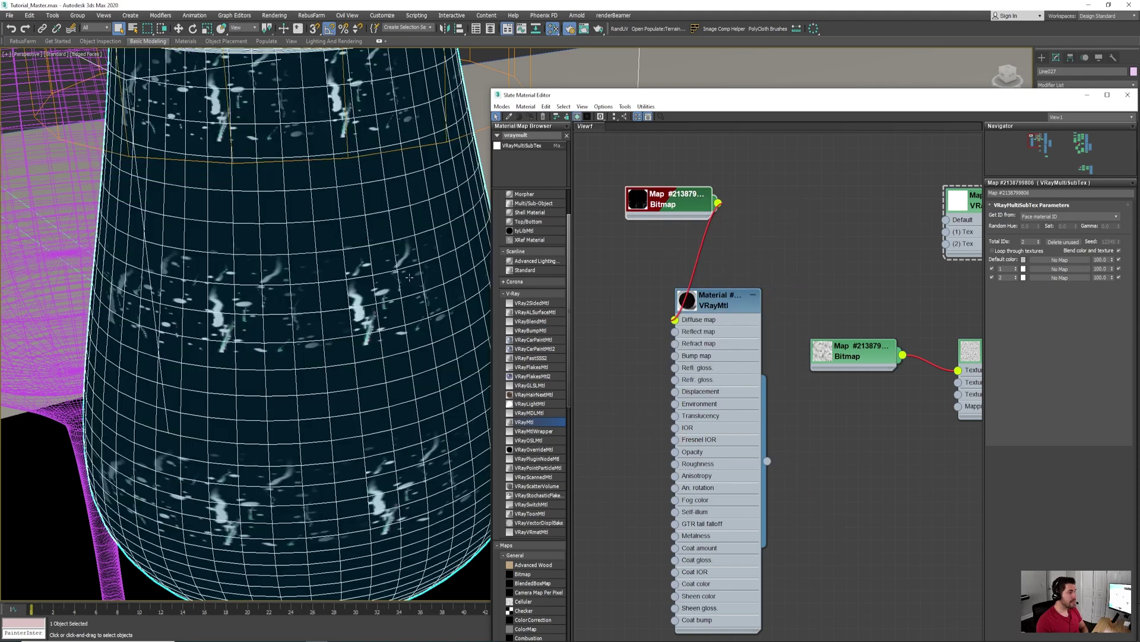
scroll(405, 263, down, 5)
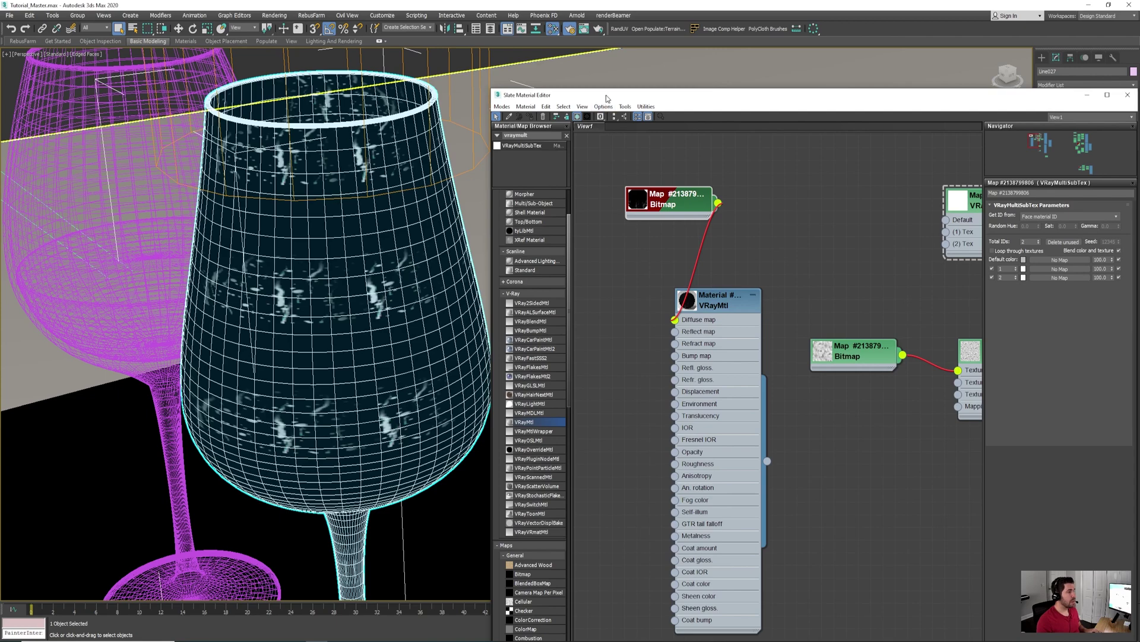
drag(605, 95, 1139, 77)
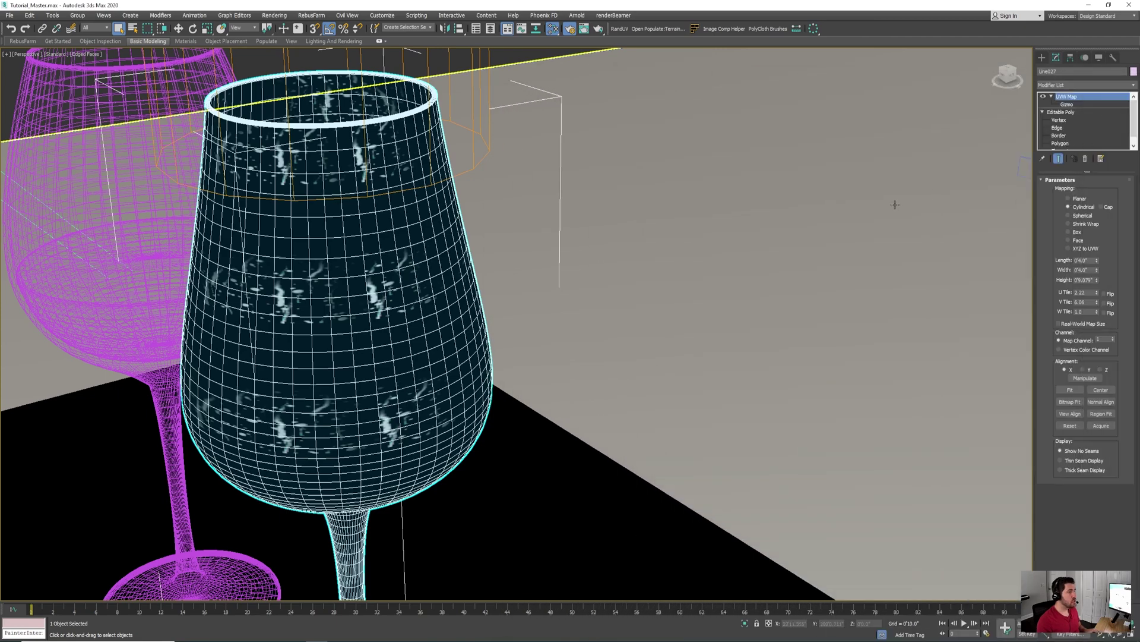
middle_drag(432, 174, 478, 253)
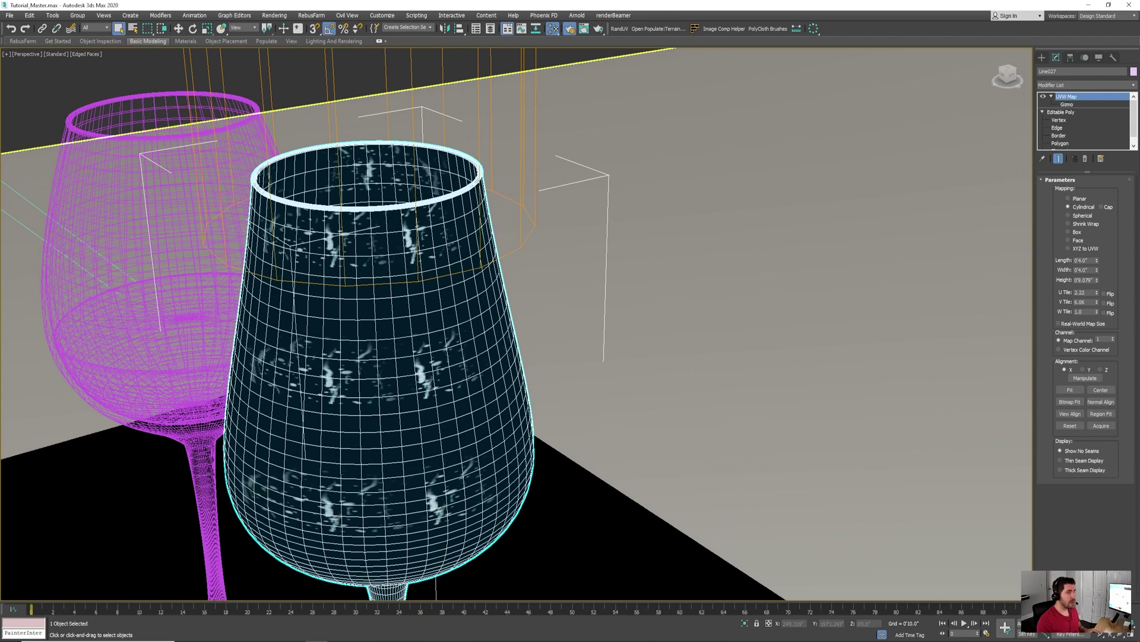
Tidy the stains mask bitmap and new VRayMtl nodes, and set the bitmap's Map Channel to 2
drag(1139, 88, 711, 88)
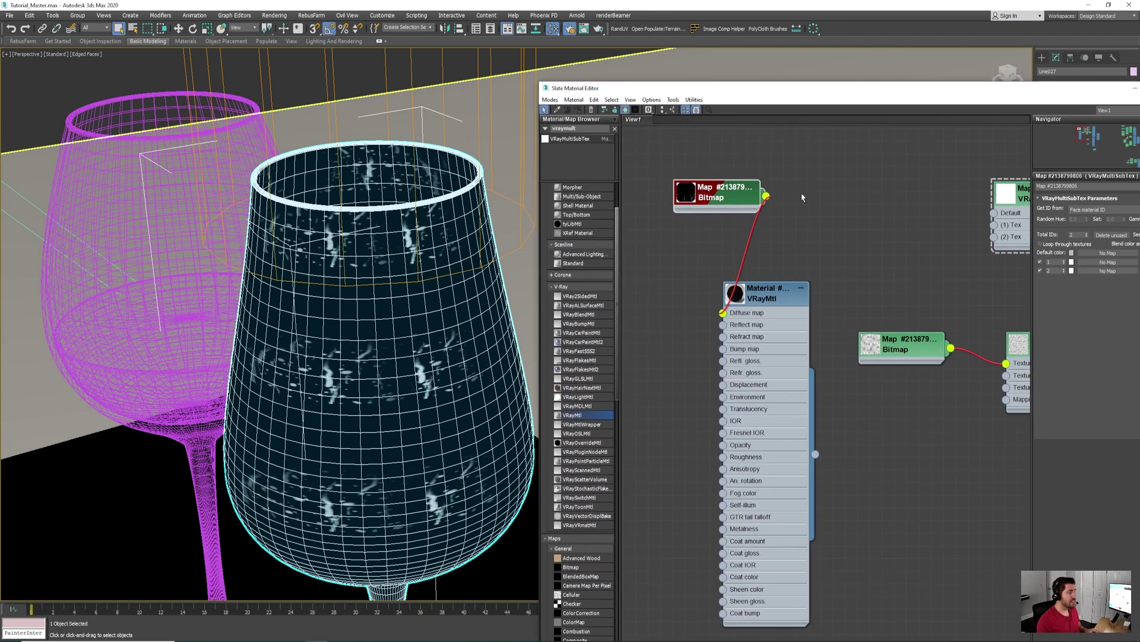
middle_drag(799, 198, 915, 181)
drag(846, 181, 748, 206)
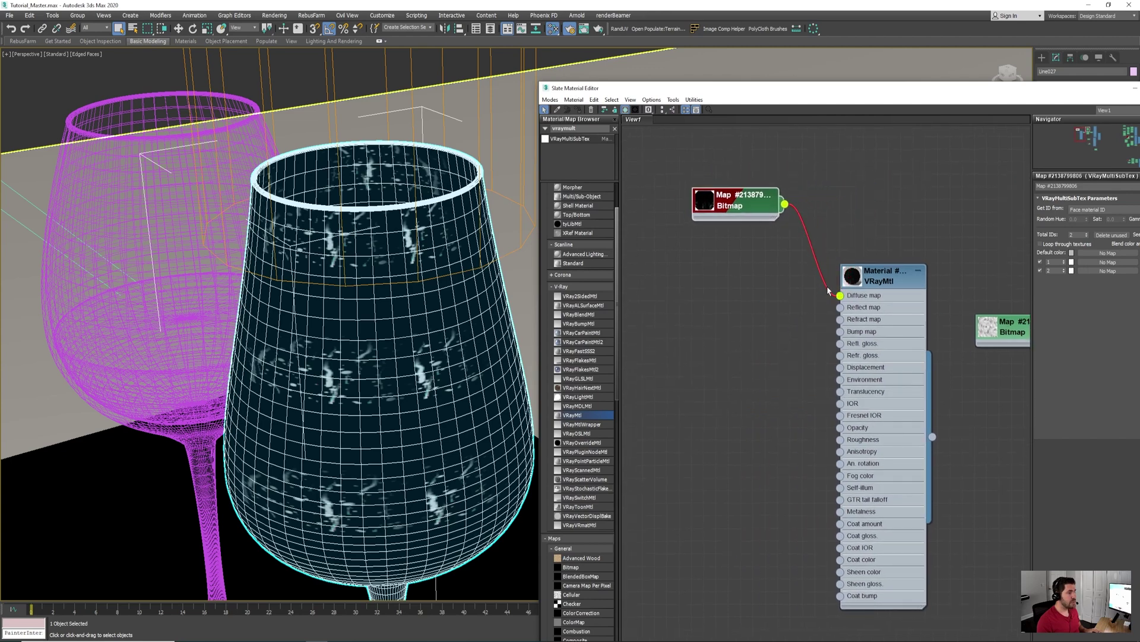
double_click(739, 190)
drag(988, 88, 851, 88)
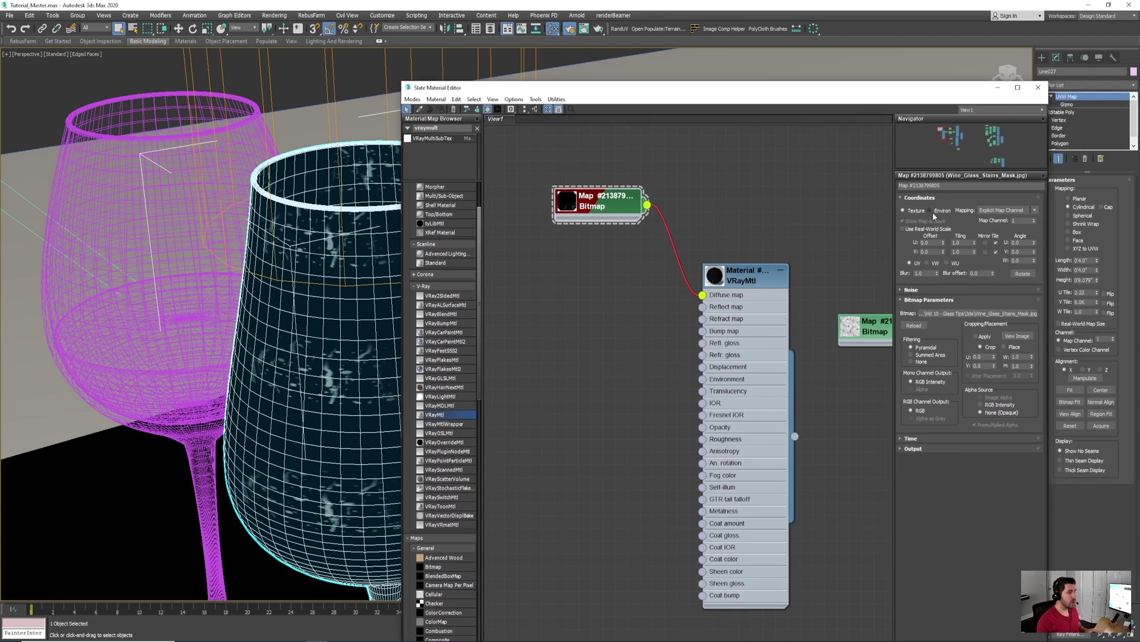
click(1034, 221)
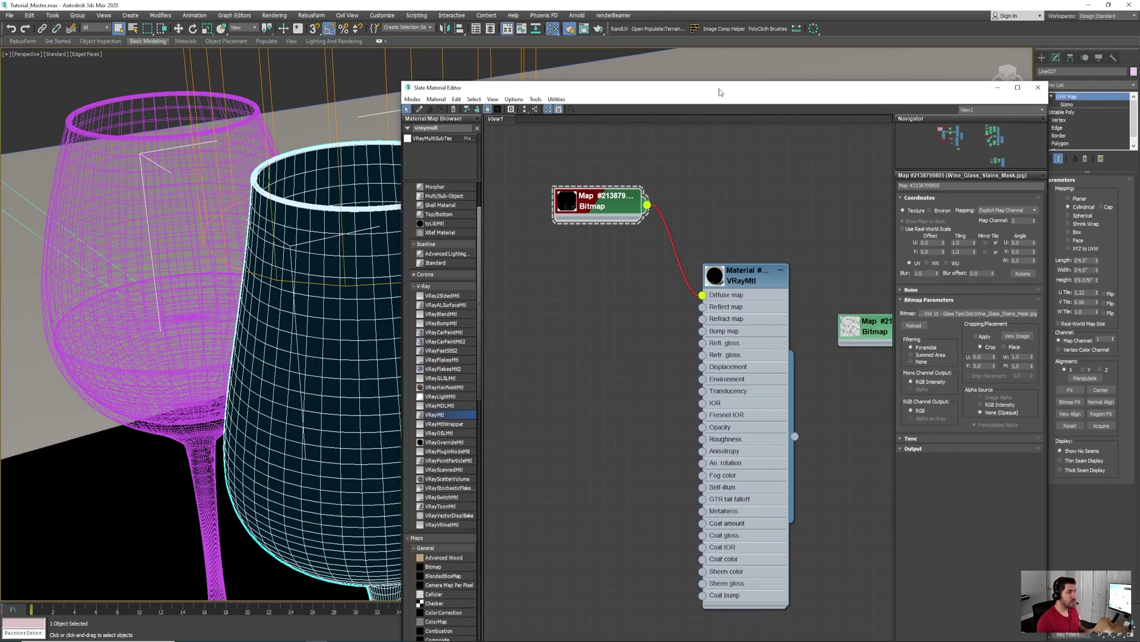
Move the material editor out of the way and add a second UVW Map modifier to the glass, using map channel 2
drag(720, 89, 1139, 90)
click(1128, 88)
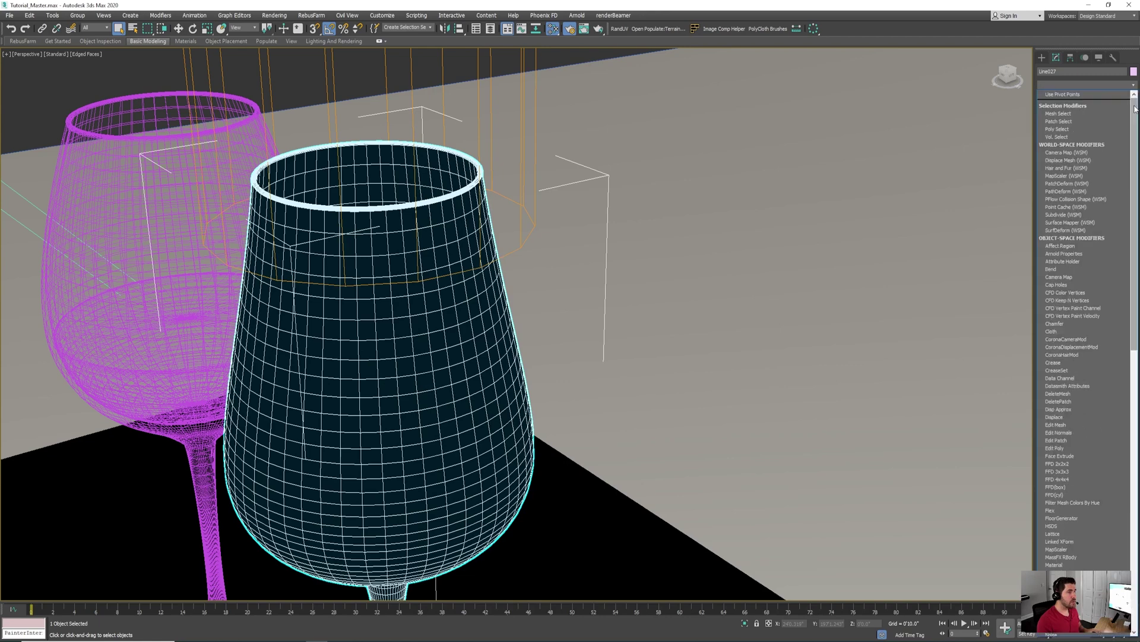
scroll(1085, 381, down, 10)
click(1079, 547)
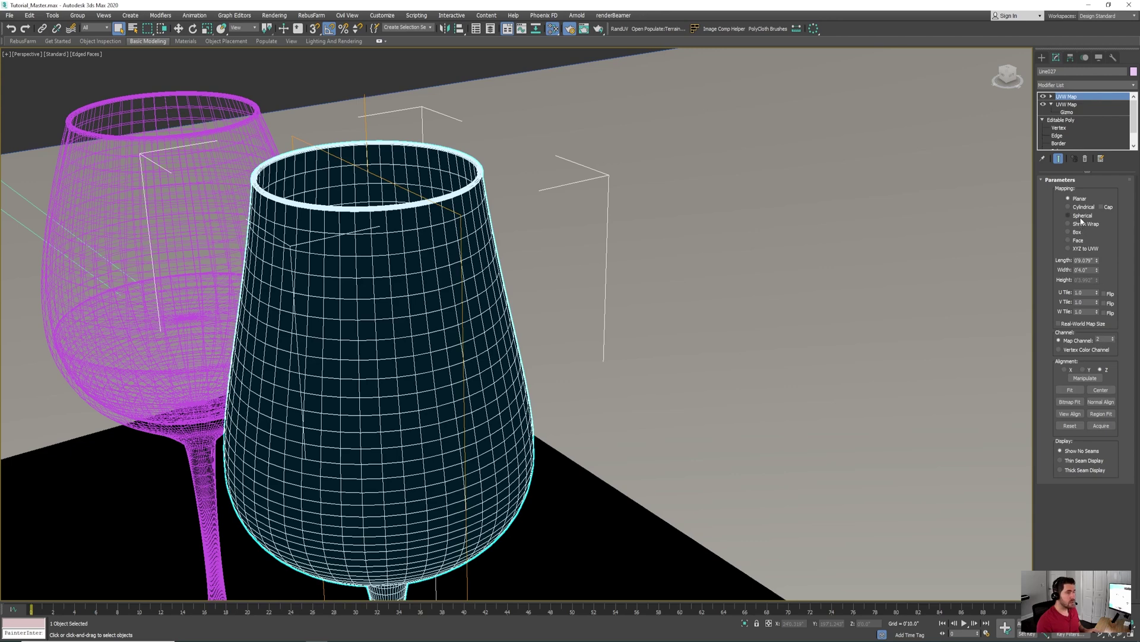
Set the new UVW Map to Cylindrical mapping, align it to X and fit it to the glass
click(1069, 215)
click(1084, 207)
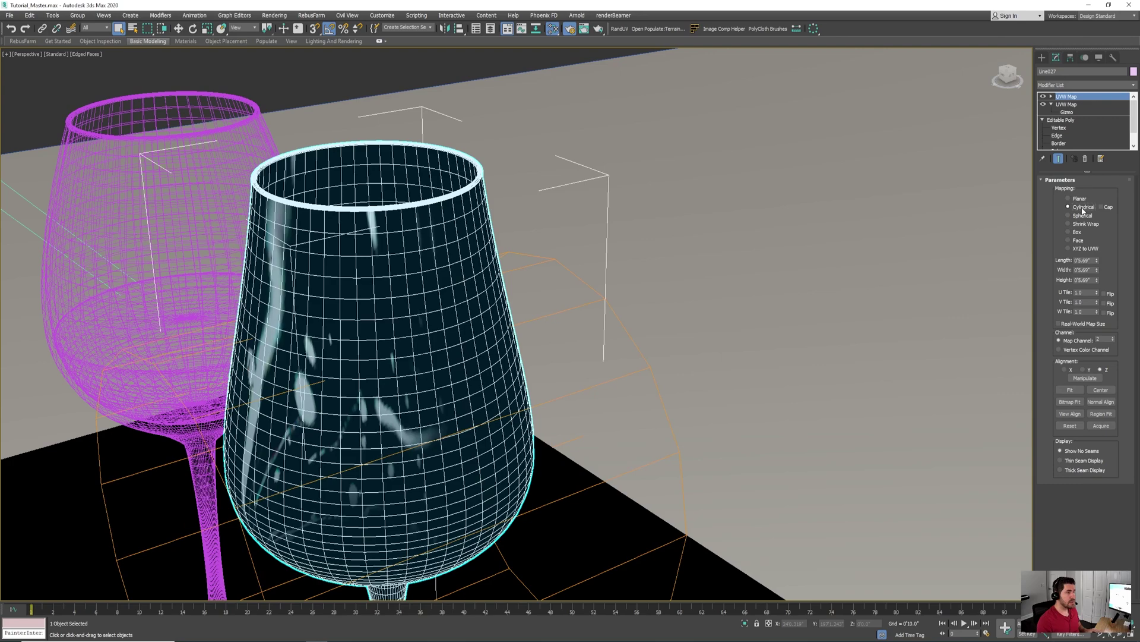
click(1070, 368)
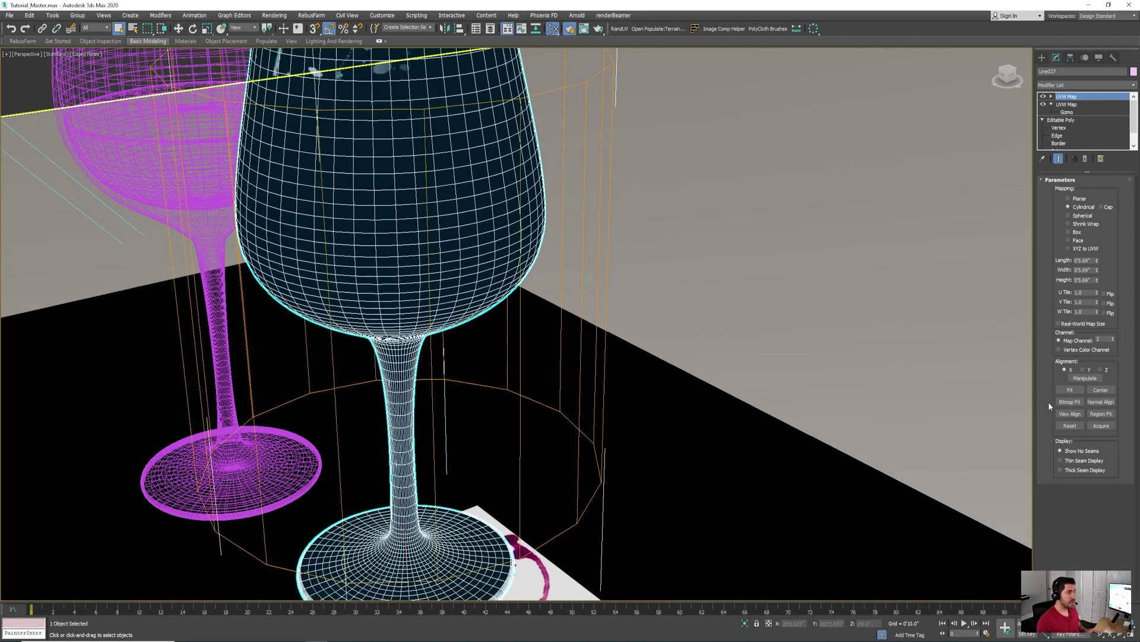
click(1069, 390)
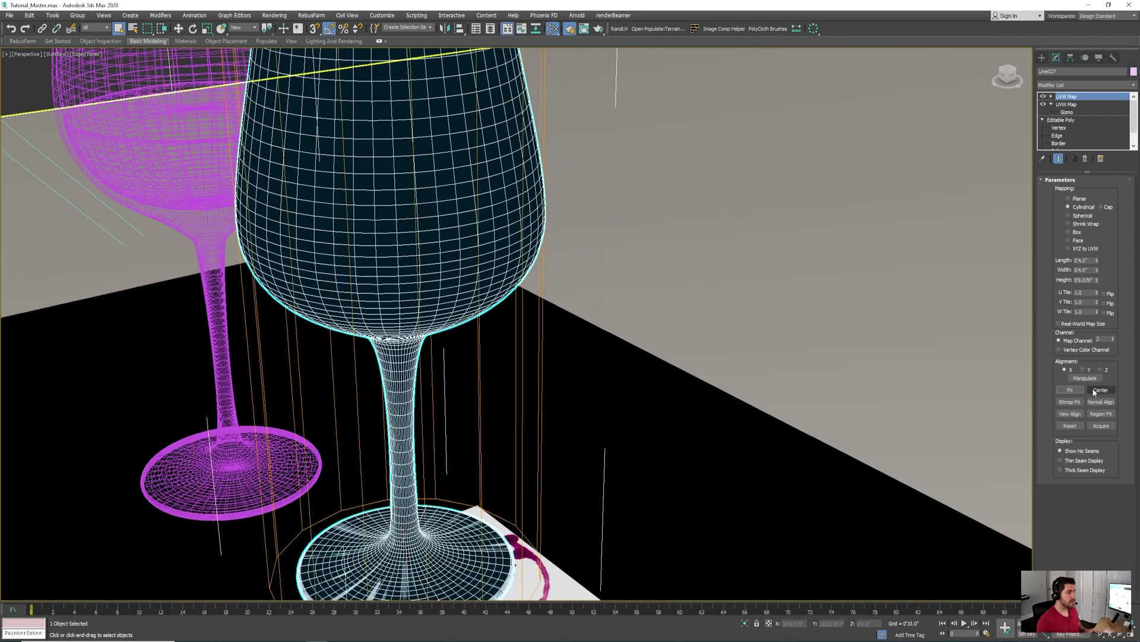
scroll(503, 338, down, 5)
alt+middle_drag(503, 339, 517, 339)
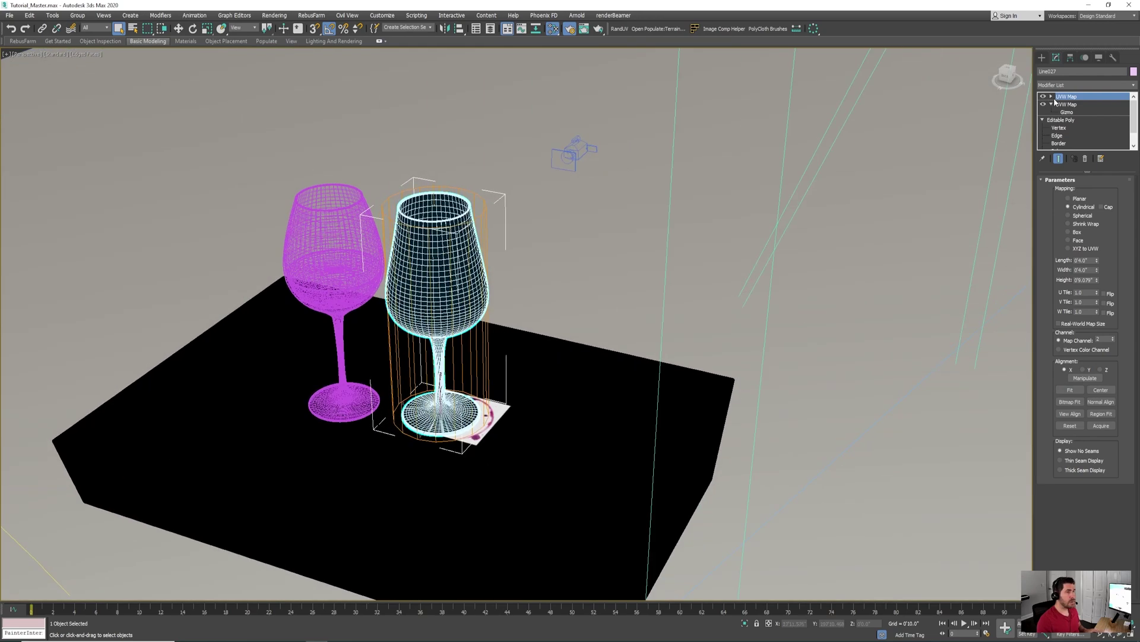
Raise the new UVW Map's gizmo toward the glass rim and reduce its height to about 0'4.176"
click(1051, 97)
click(1067, 104)
key(w)
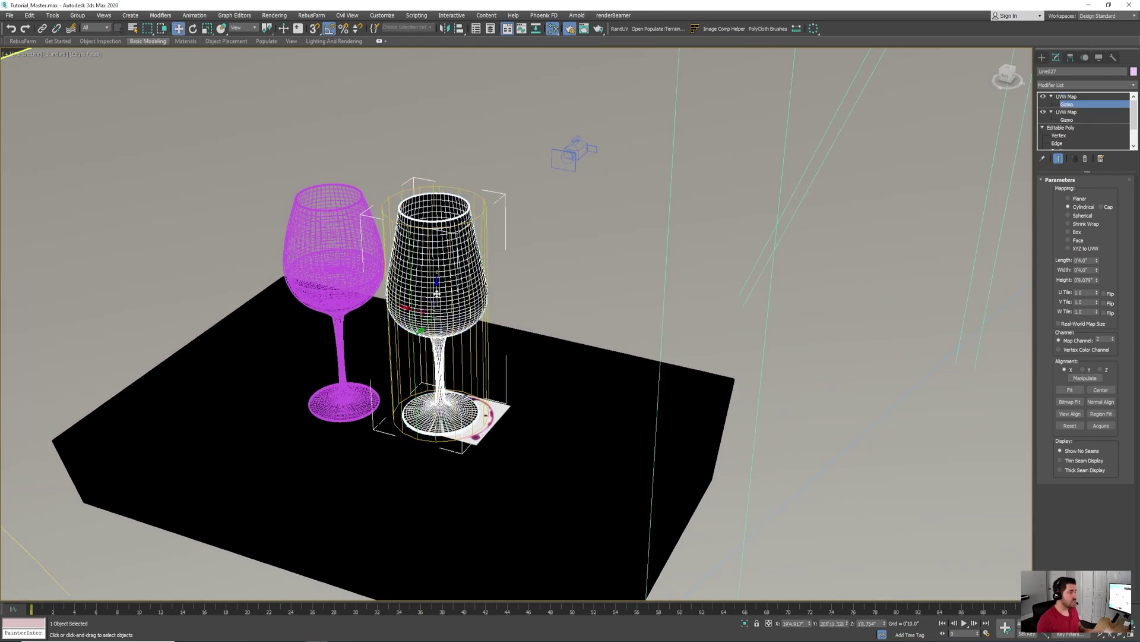
drag(433, 279, 458, 212)
alt+middle_drag(458, 212, 326, 219)
scroll(381, 275, up, 5)
scroll(474, 290, down, 9)
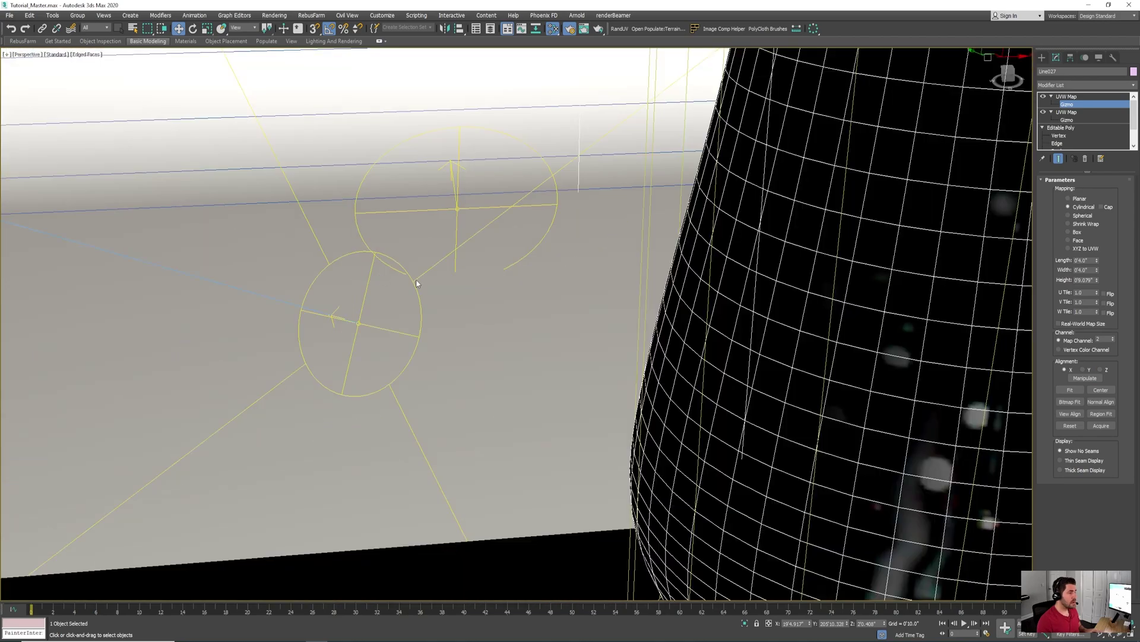
scroll(475, 295, up, 4)
scroll(475, 295, up, 4)
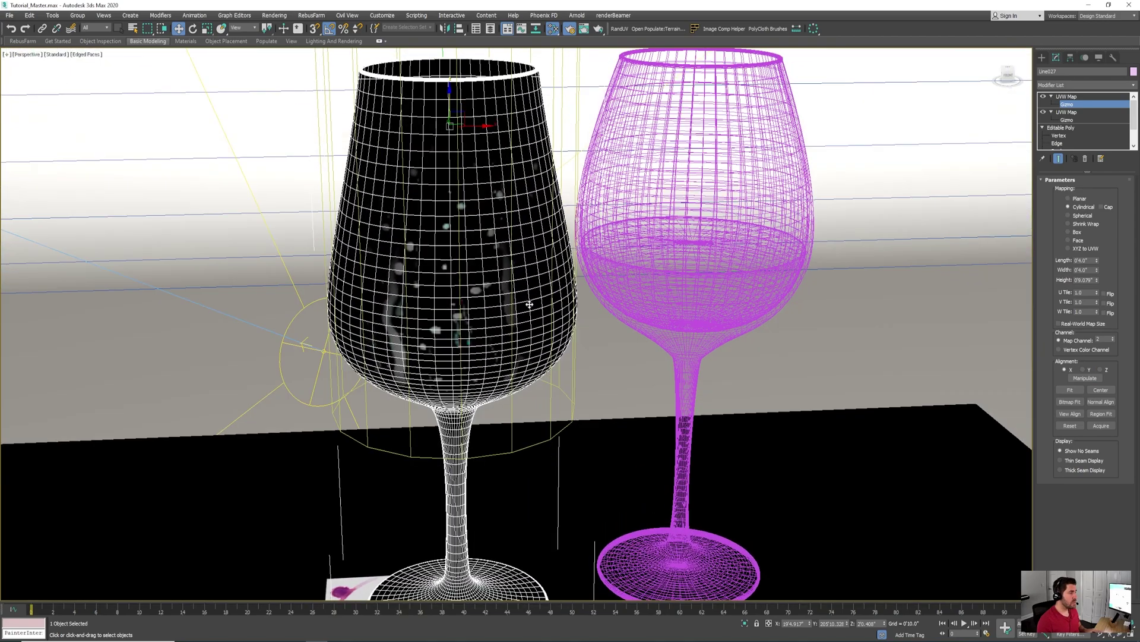
drag(1097, 282, 1098, 284)
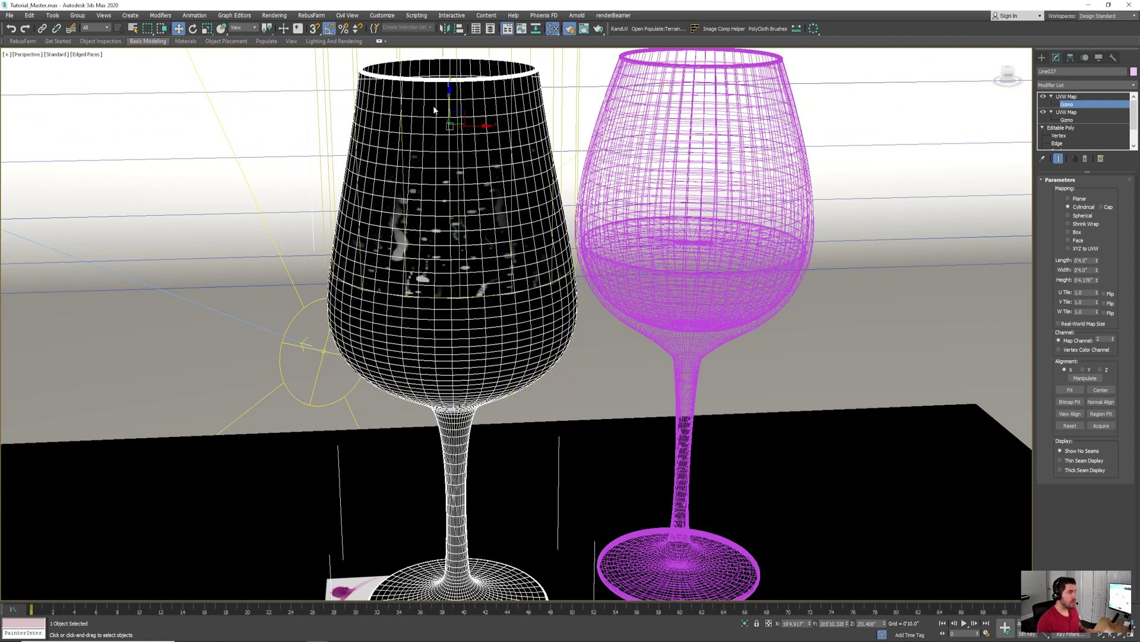
Lower the new UVW Map's gizmo on the glass and set its U Tile to about 1.9
drag(450, 101, 450, 145)
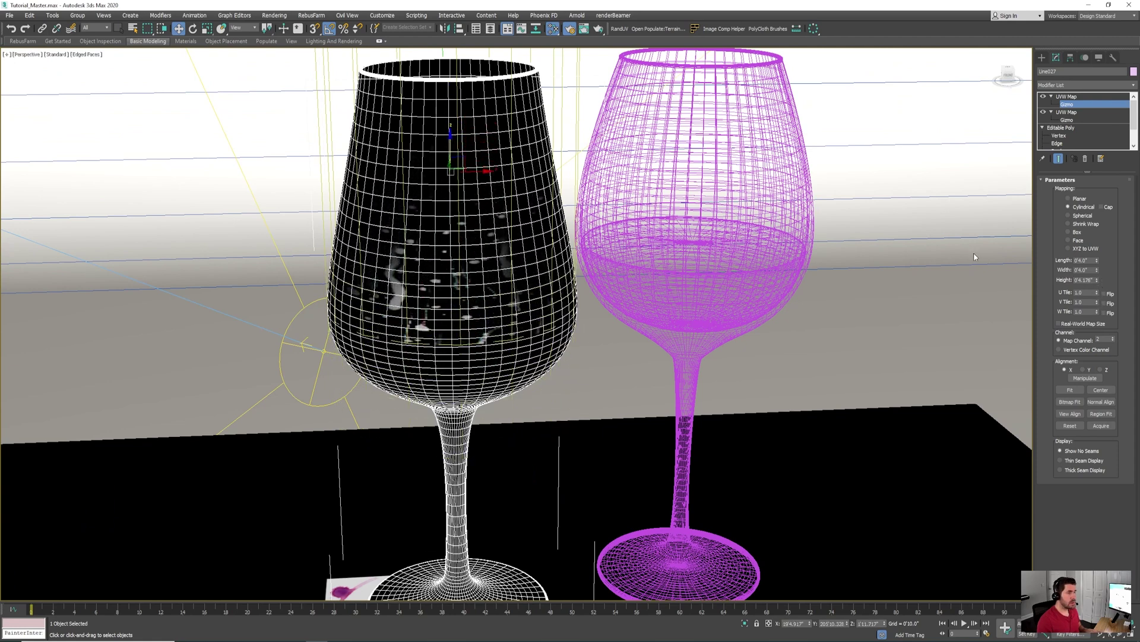
drag(1100, 294, 1092, 245)
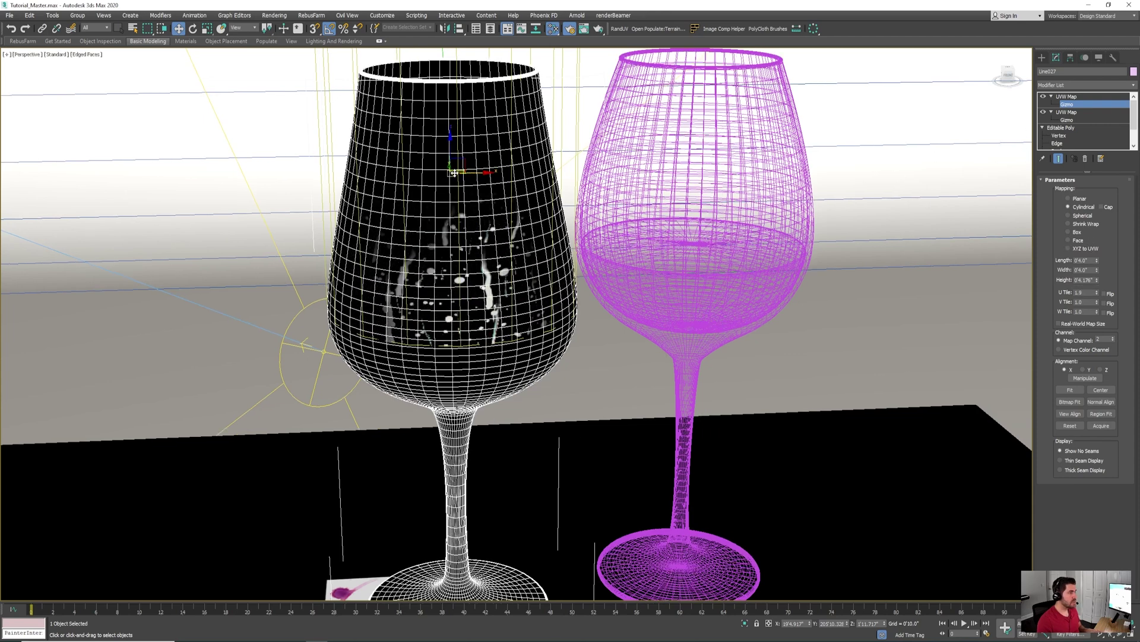
Rotate the mapping gizmo around the glass's vertical axis, lower it further down the bowl, and leave gizmo editing
key(e)
drag(450, 183, 459, 185)
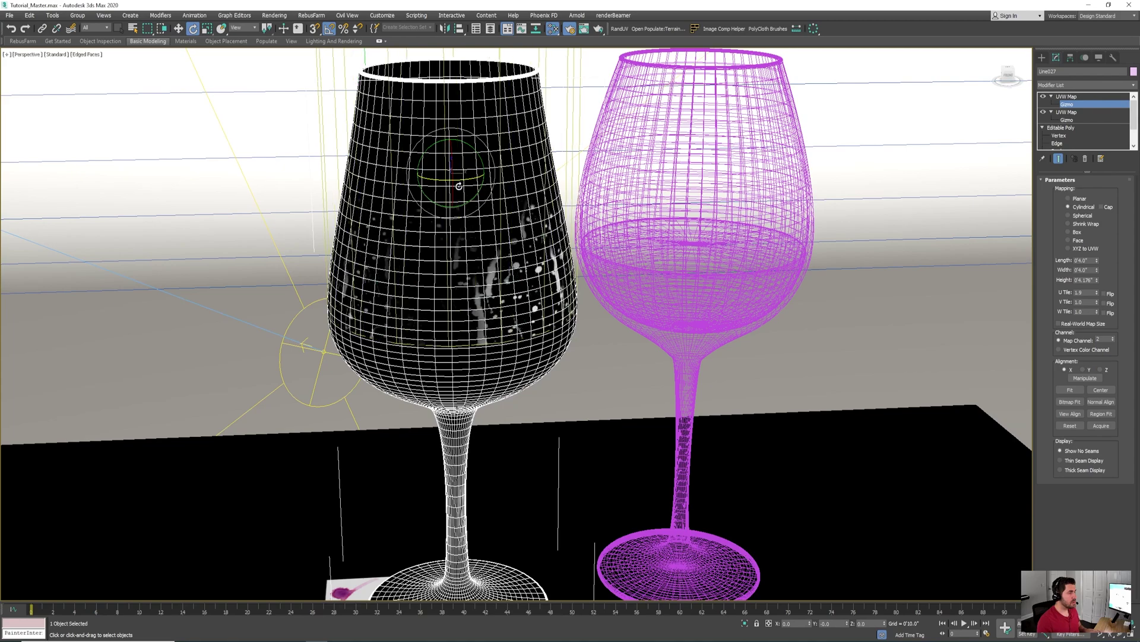
alt+middle_drag(458, 184, 486, 140)
key(w)
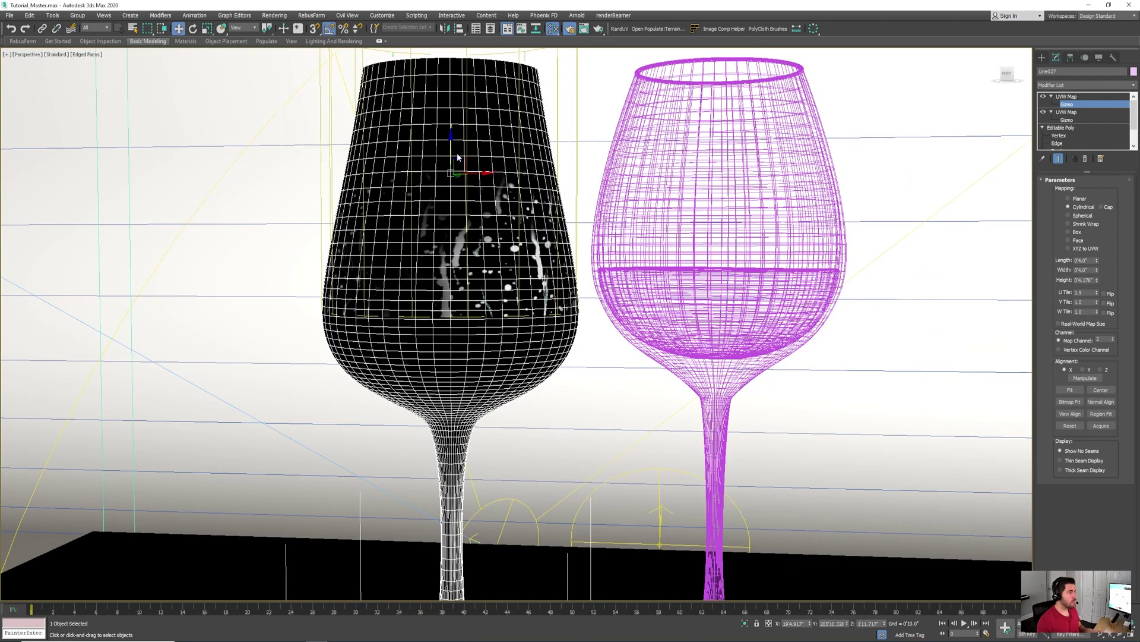
drag(451, 153, 452, 185)
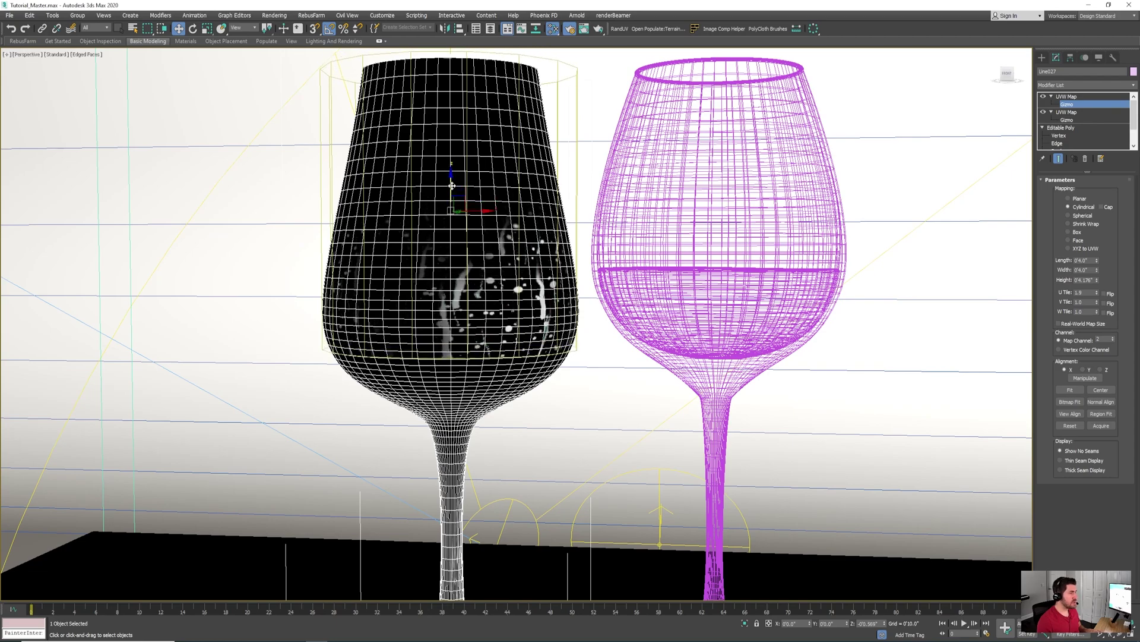
alt+middle_drag(452, 185, 463, 185)
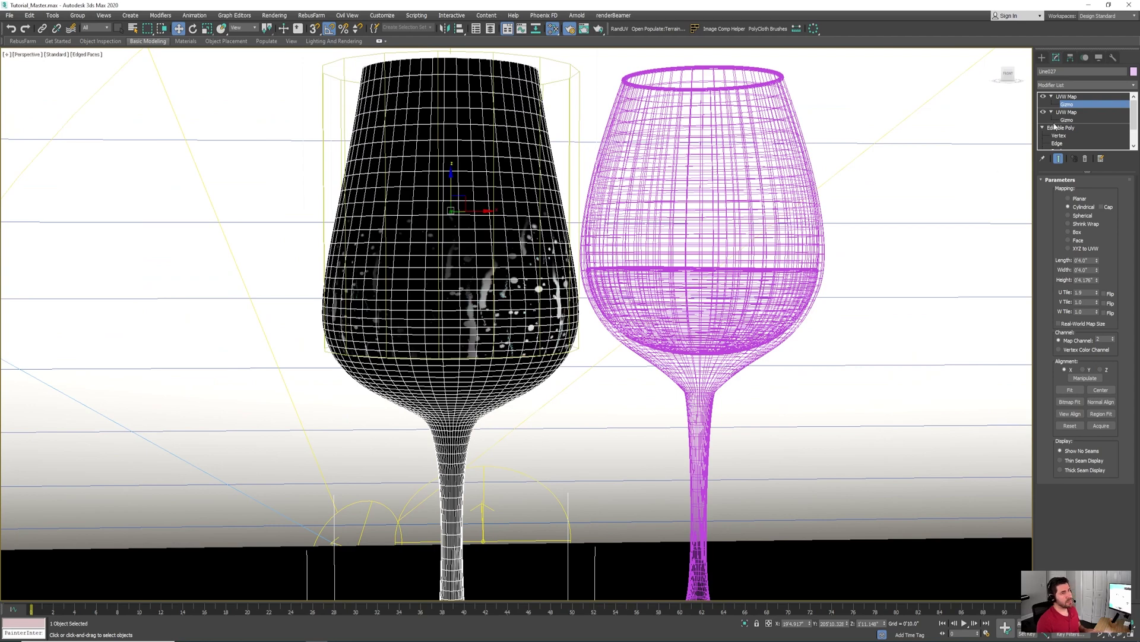
click(1067, 96)
alt+middle_drag(416, 344, 446, 345)
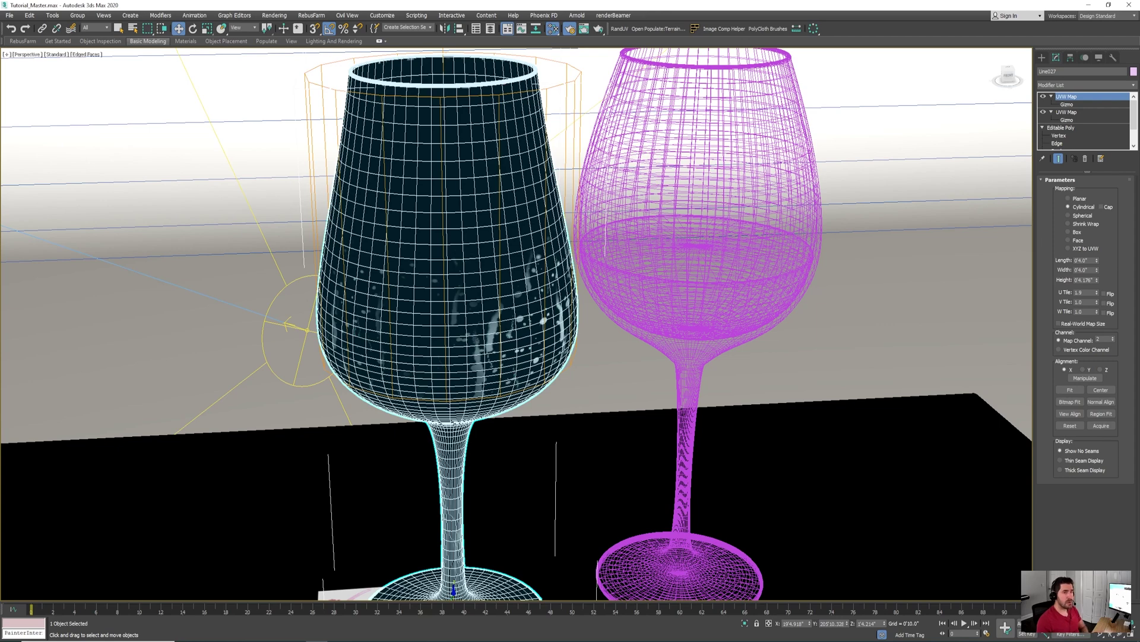
Reopen the material editor and delete the spare VRayMtl node near the stains mask bitmap
key(m)
drag(725, 236, 673, 350)
key(Delete)
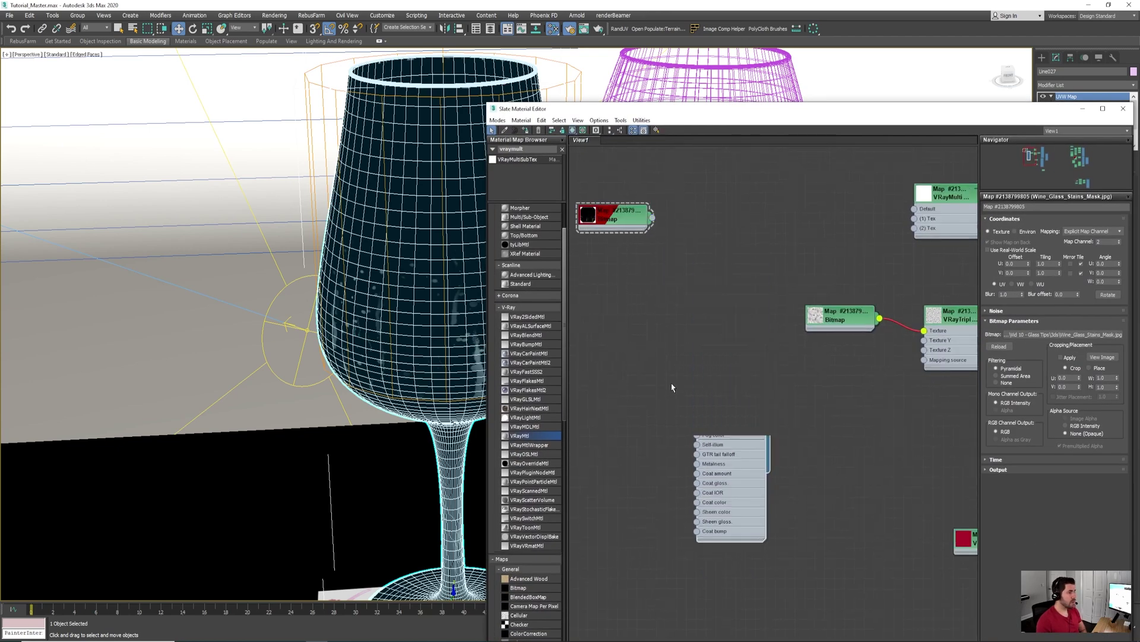
Arrange the stains mask bitmap beside the VRayMultiSubTex node, near the Glass - Dirty material
middle_drag(693, 275, 669, 320)
drag(628, 260, 697, 250)
middle_drag(762, 293, 662, 362)
scroll(662, 362, down, 1)
drag(603, 336, 638, 349)
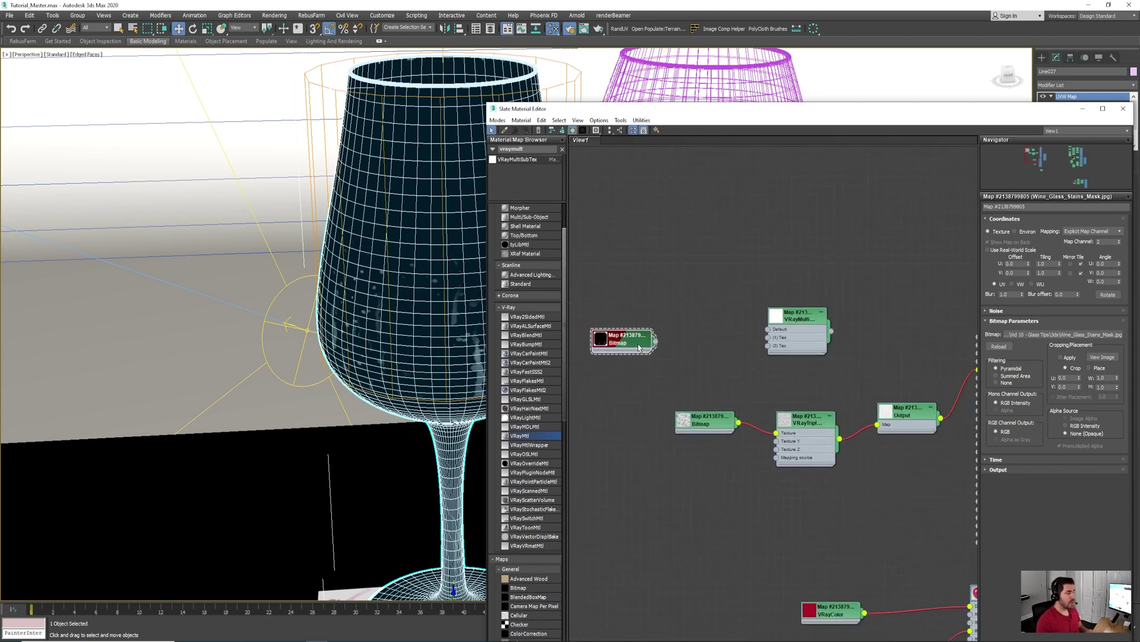
middle_drag(678, 339, 692, 318)
middle_drag(795, 268, 769, 263)
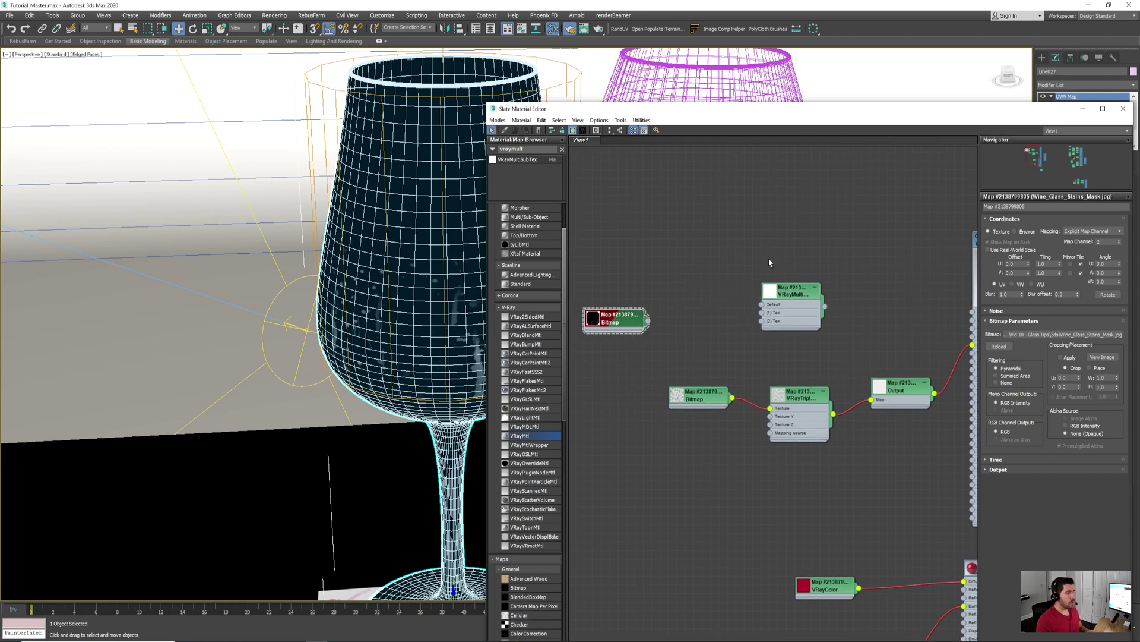
scroll(702, 280, down, 1)
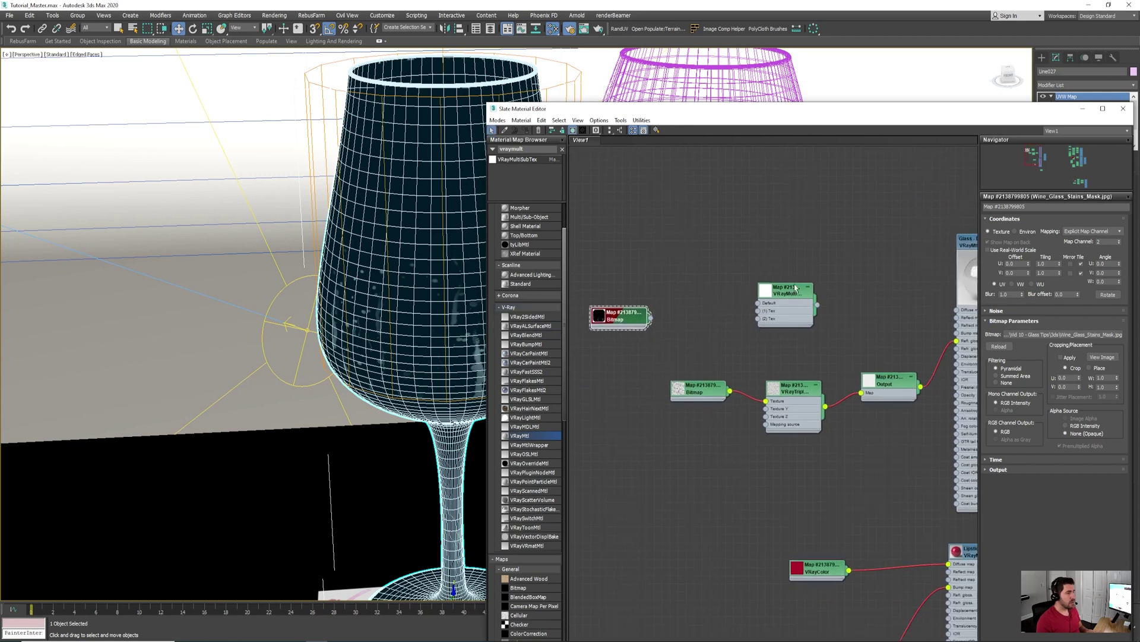
middle_drag(833, 293, 725, 298)
drag(682, 293, 705, 294)
middle_drag(659, 313, 745, 315)
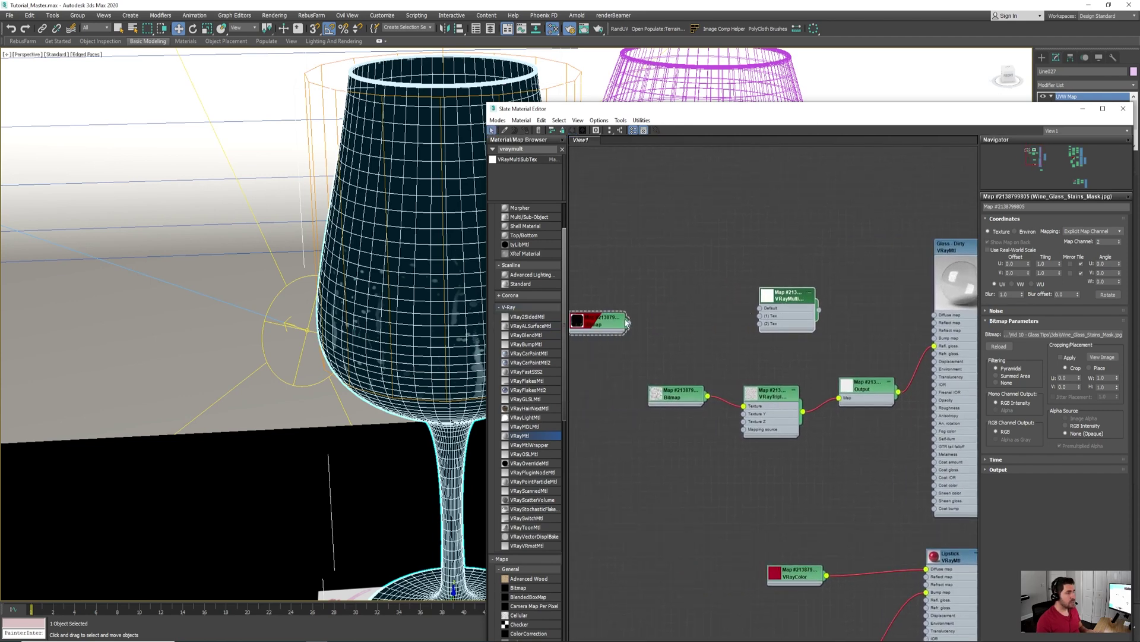
drag(597, 319, 670, 319)
middle_drag(750, 336, 694, 339)
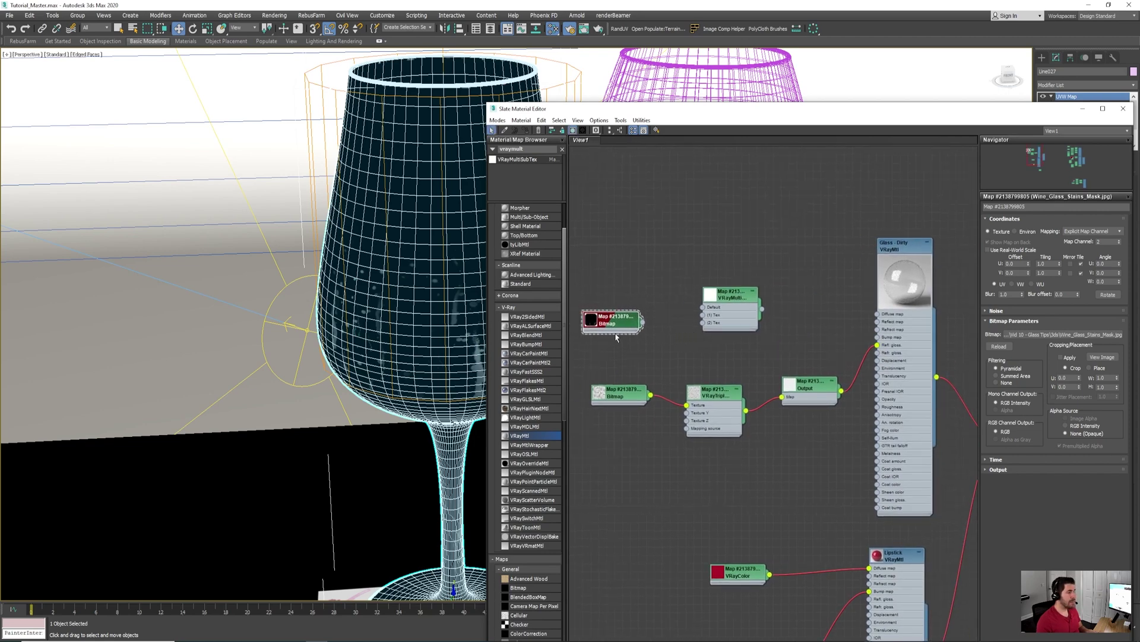
Add a VRayColor map above the stains mask bitmap and open its parameters
scroll(656, 313, up, 2)
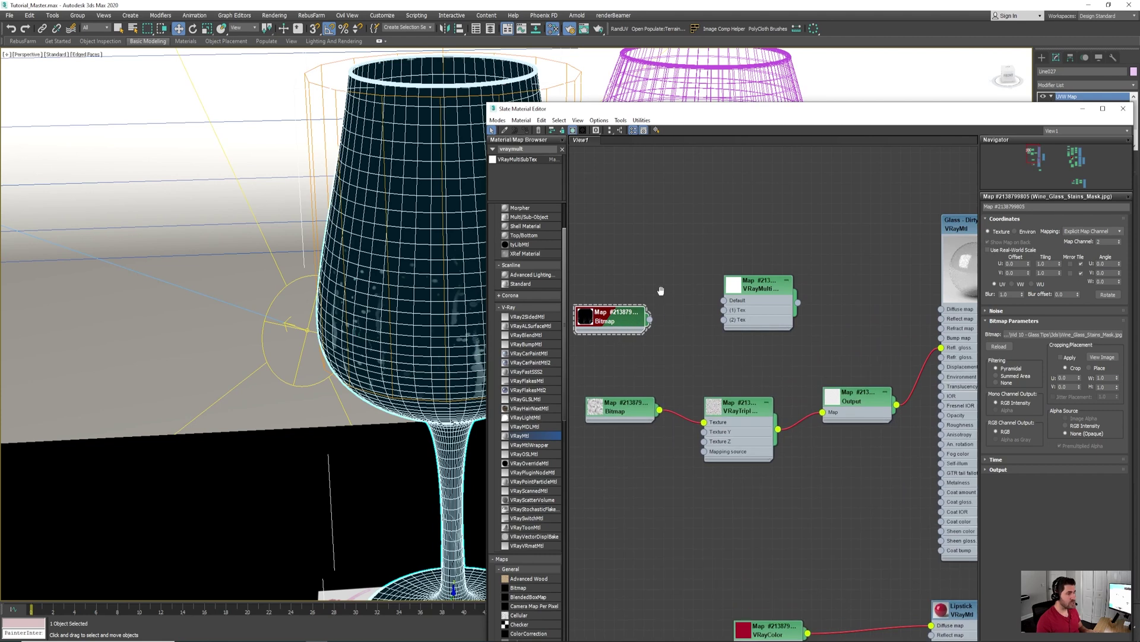
middle_drag(661, 291, 673, 299)
drag(526, 150, 624, 199)
text(vraycolor)
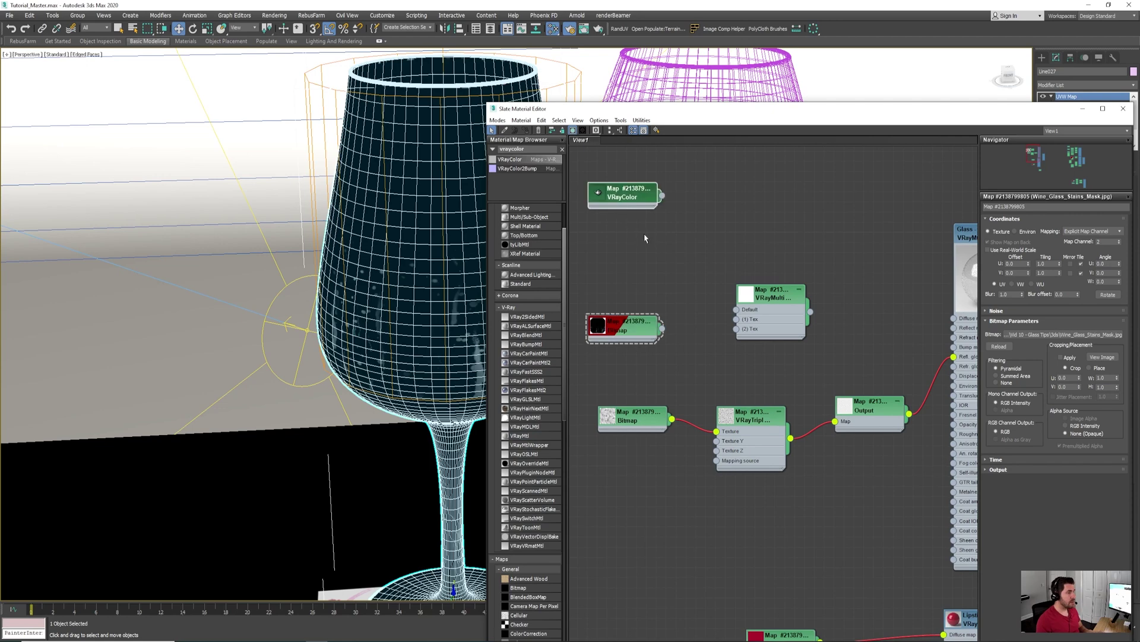
middle_drag(645, 238, 684, 250)
click(671, 209)
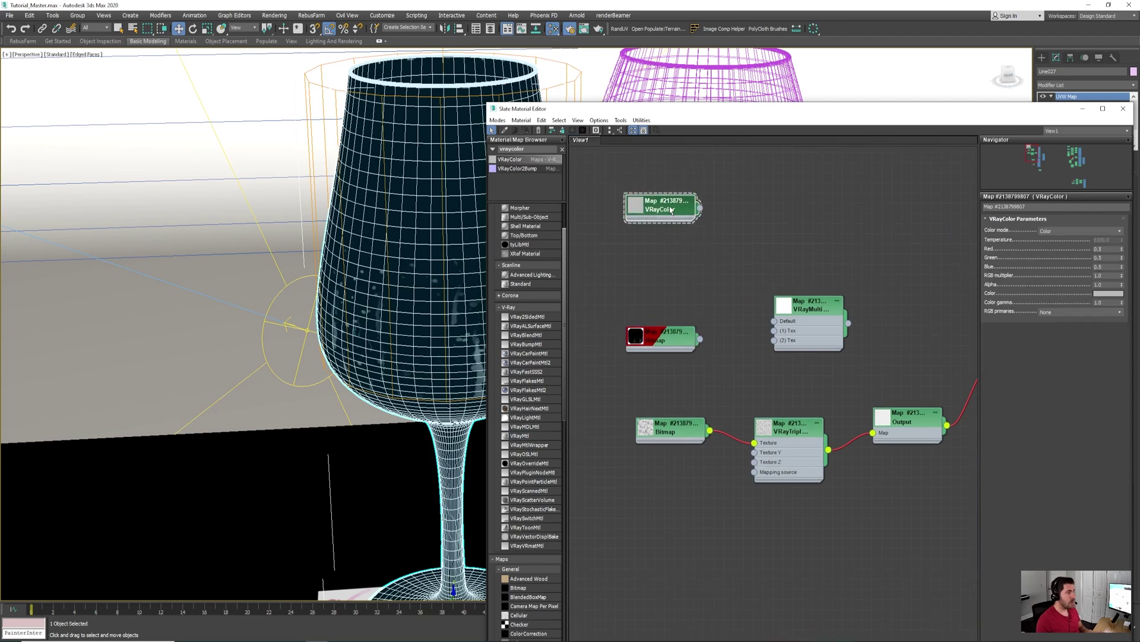
Set the VRayColor to pure white and connect it to the (1) Tex input of the VRayMultiSubTex
click(1103, 294)
drag(556, 138, 559, 159)
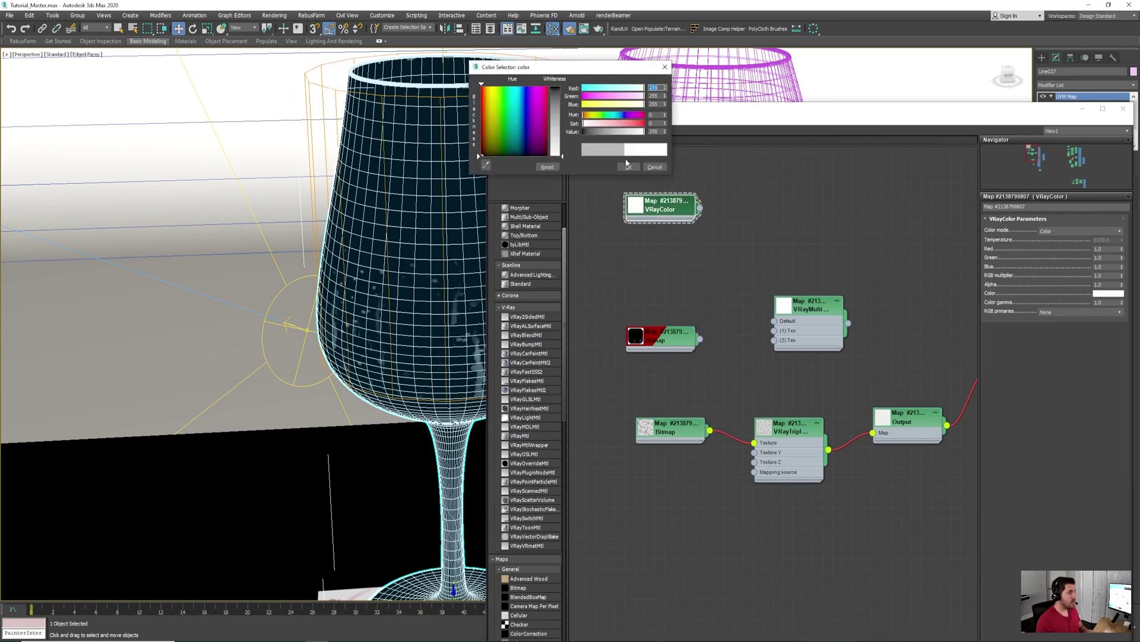
click(629, 168)
middle_drag(671, 221, 639, 215)
drag(640, 215, 742, 324)
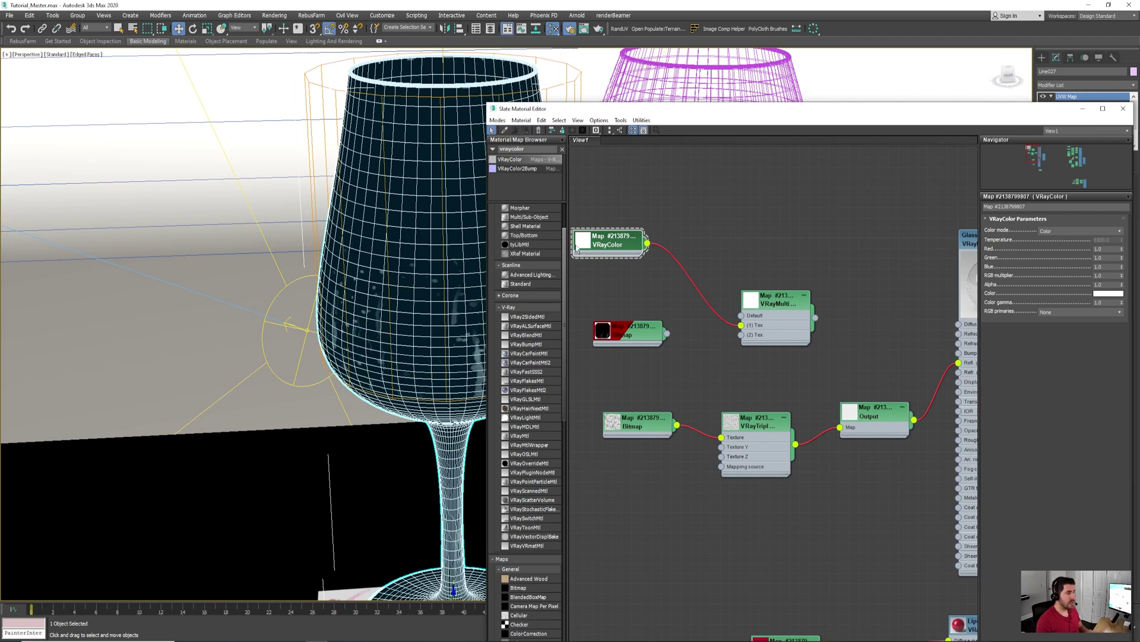
Move the stains mask bitmap clear of the other nodes and enlarge its preview
middle_drag(690, 440, 745, 428)
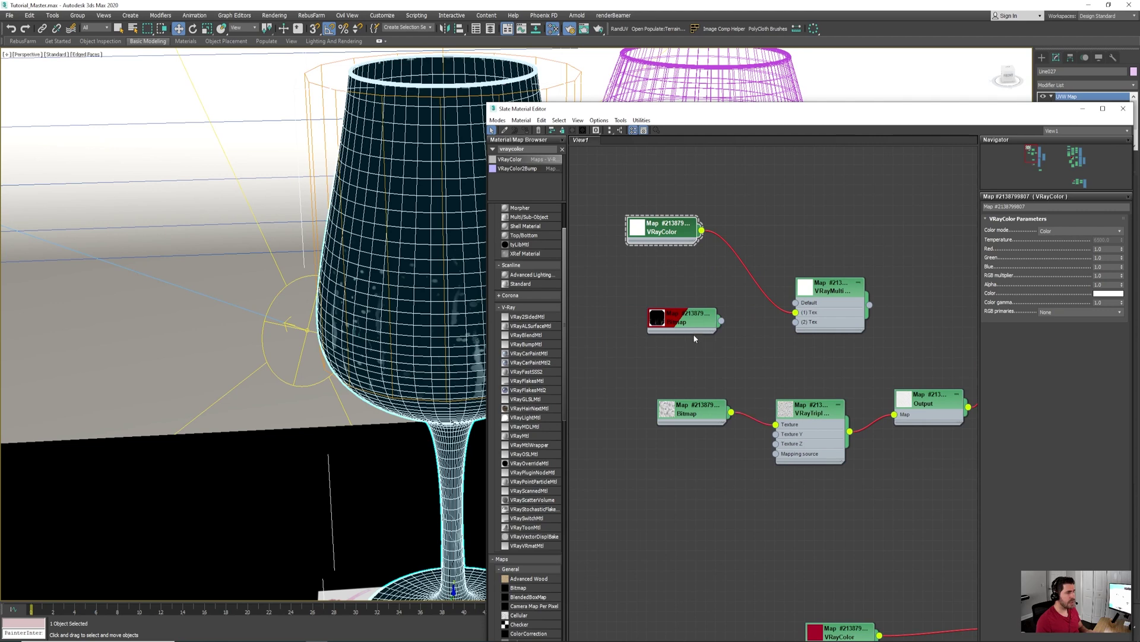
drag(693, 333, 650, 352)
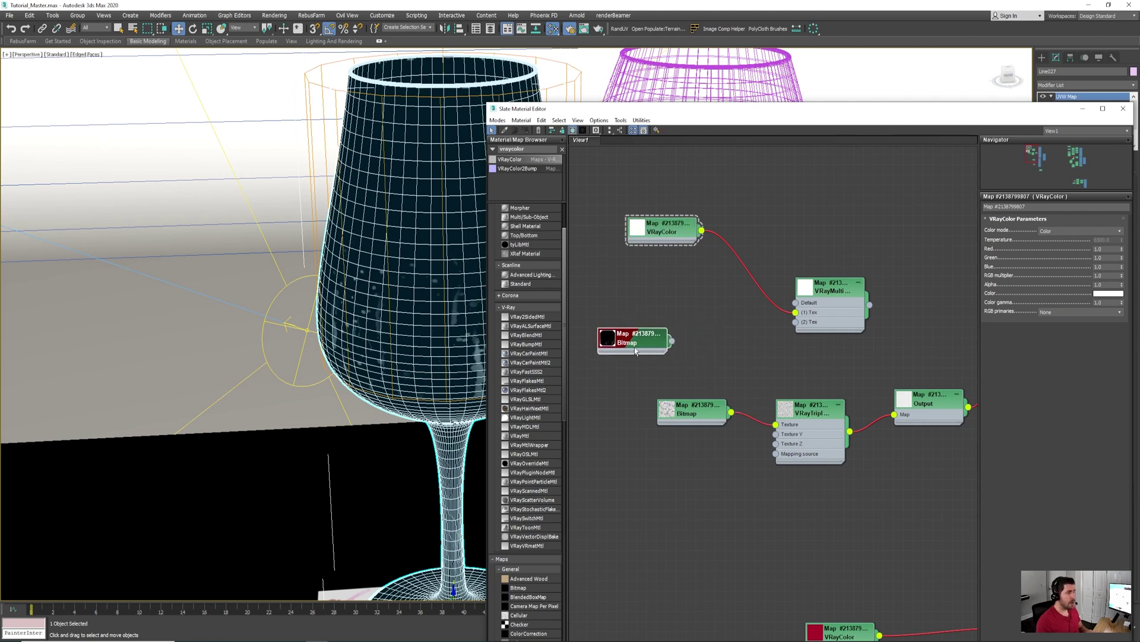
scroll(611, 348, up, 2)
double_click(609, 342)
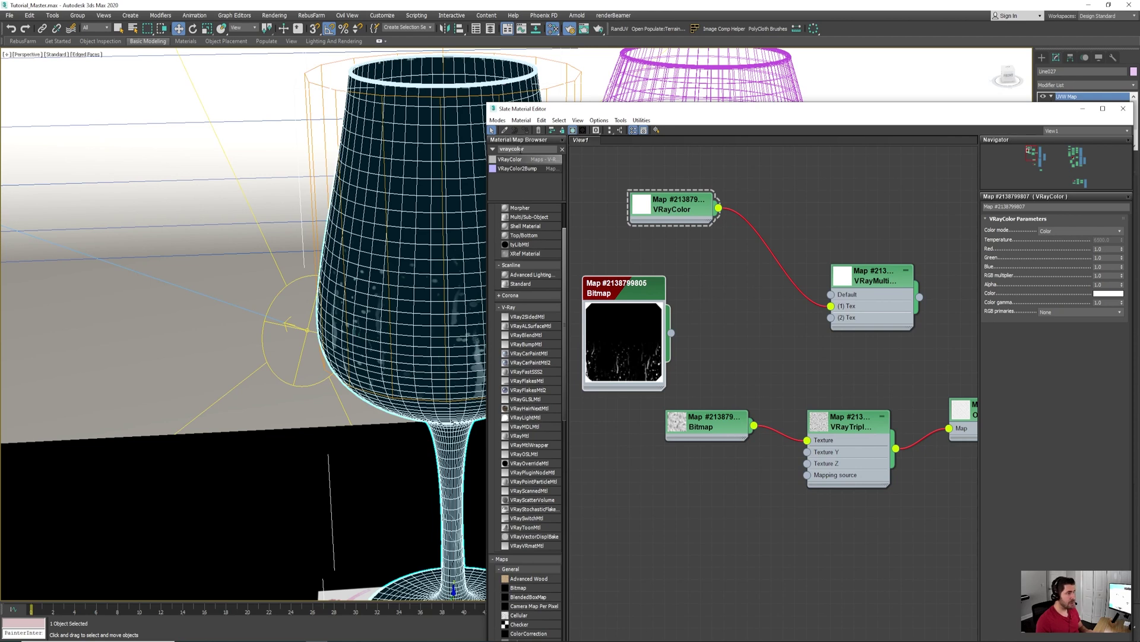
Insert an Output map between the stains mask bitmap and the (2) Tex input of the VRayMultiSubTex
double_click(536, 149)
text(output)
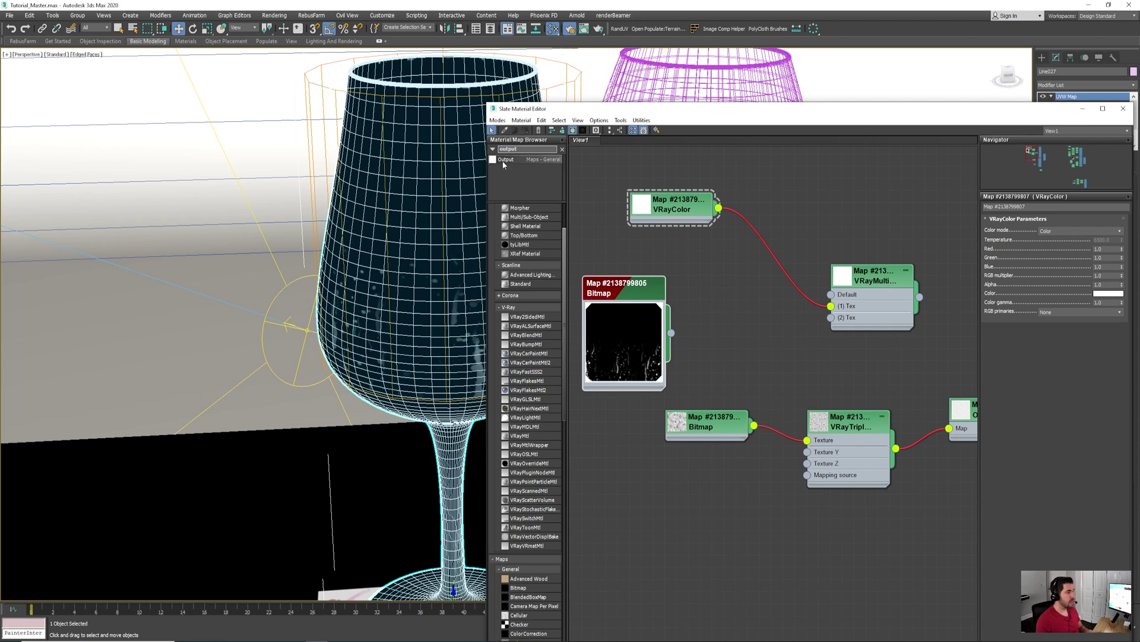
drag(506, 159, 701, 346)
drag(653, 317, 675, 332)
drag(765, 321, 825, 322)
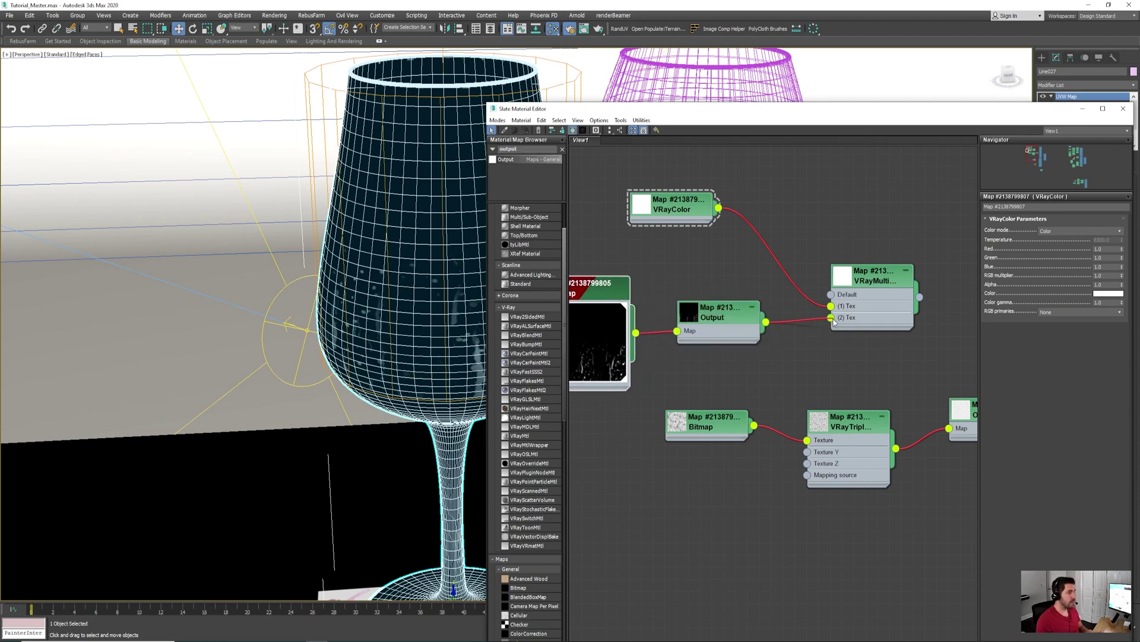
Turn on Invert in the stains mask's Output map and enlarge its preview to check the inverted mask
middle_drag(716, 370, 742, 362)
double_click(751, 314)
click(994, 263)
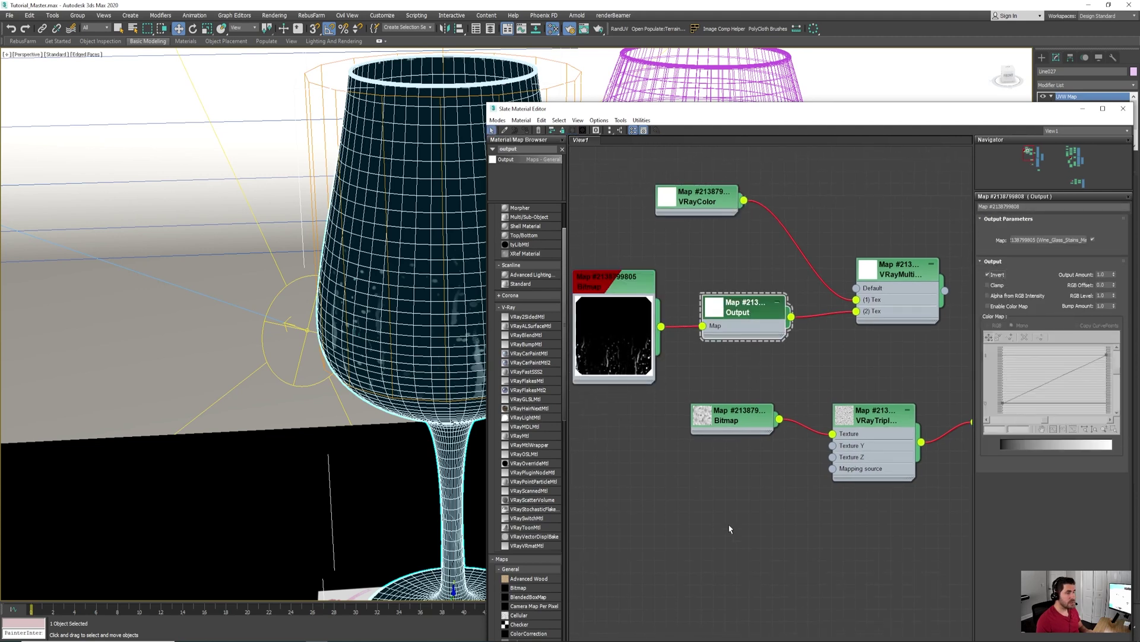
double_click(726, 309)
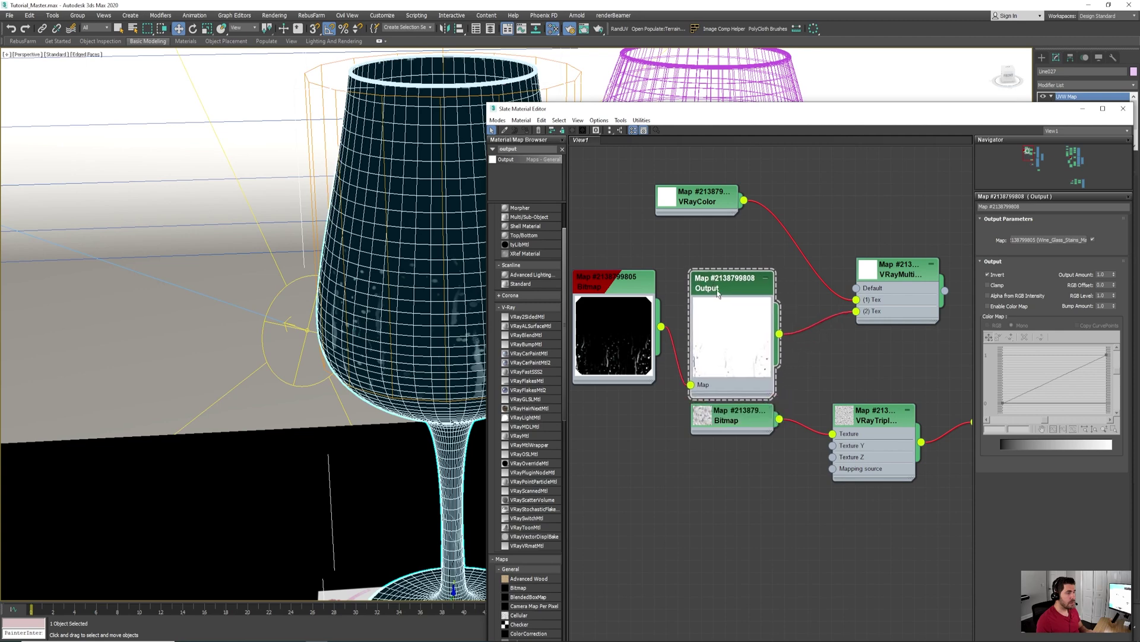
scroll(766, 377, up, 3)
scroll(768, 380, up, 1)
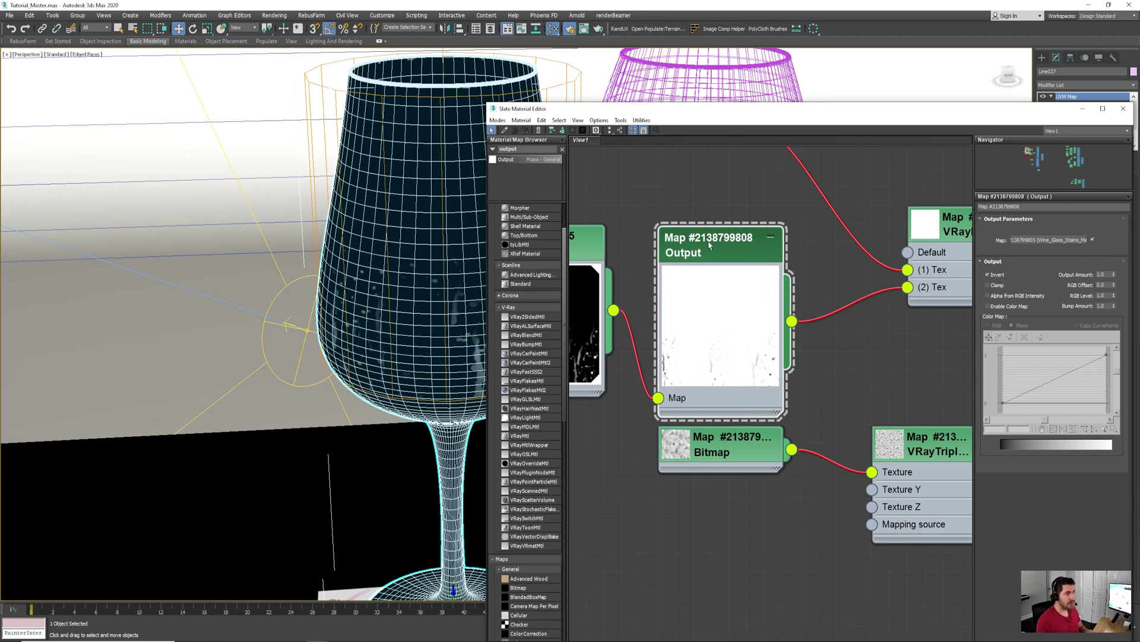
Connect the VRayMultiSubTex to the Refract map input of the Glass - Dirty material
middle_drag(799, 298, 693, 327)
scroll(693, 327, down, 2)
middle_drag(797, 337, 680, 374)
scroll(680, 375, down, 2)
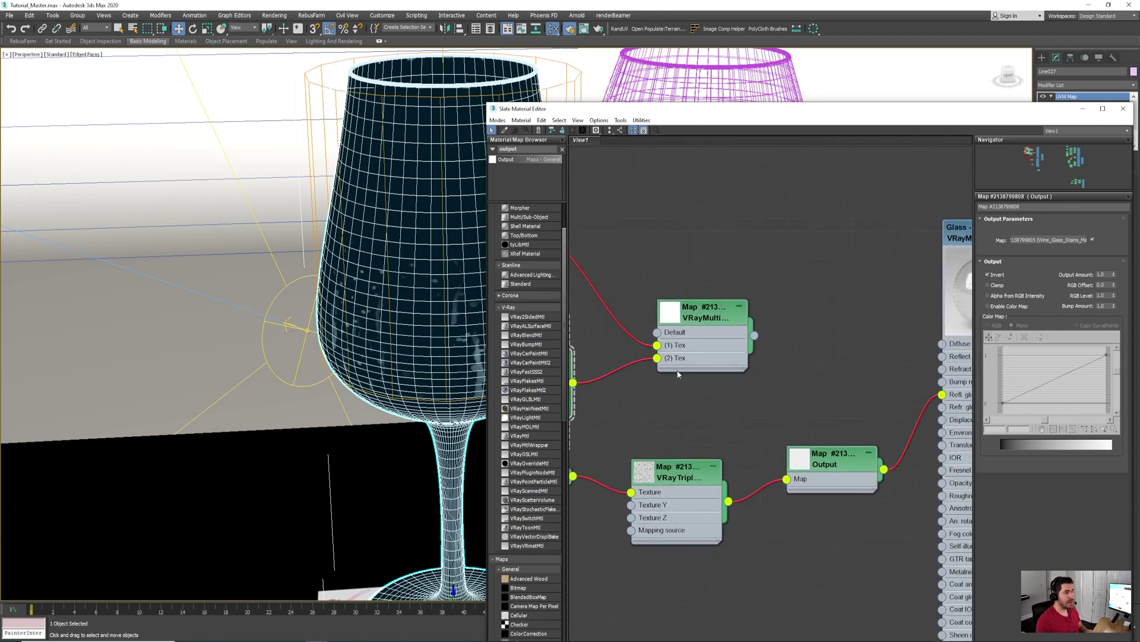
middle_drag(786, 366, 706, 354)
scroll(710, 356, up, 1)
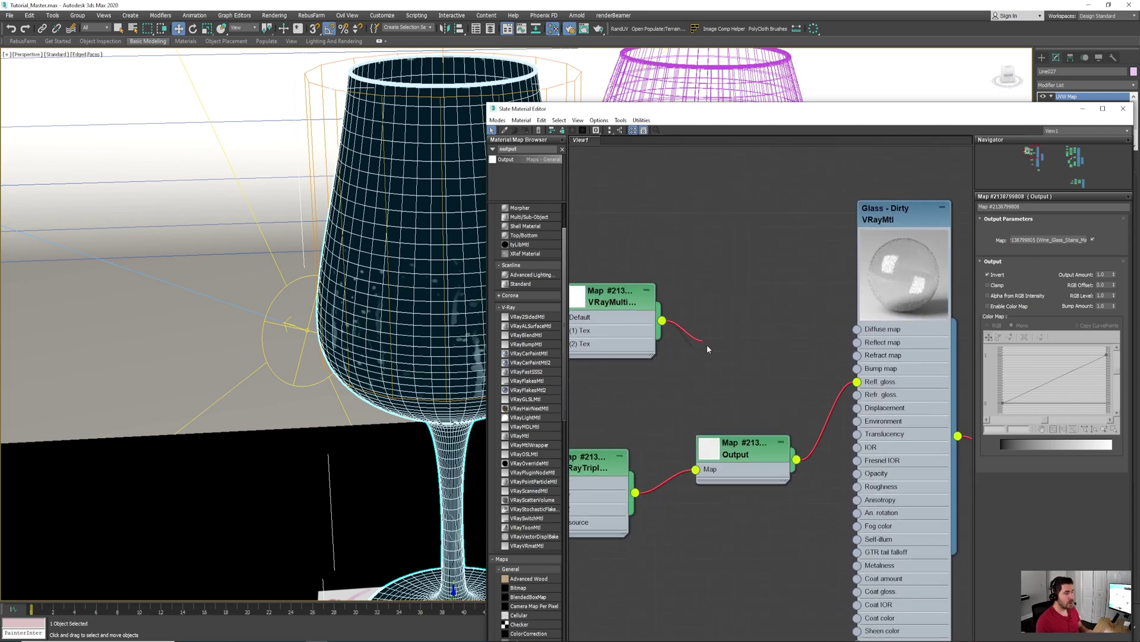
drag(764, 371, 859, 358)
Collapse the inverted Output map's preview and tidy the Output and white VRayColor nodes
middle_drag(696, 433, 819, 385)
scroll(743, 408, down, 5)
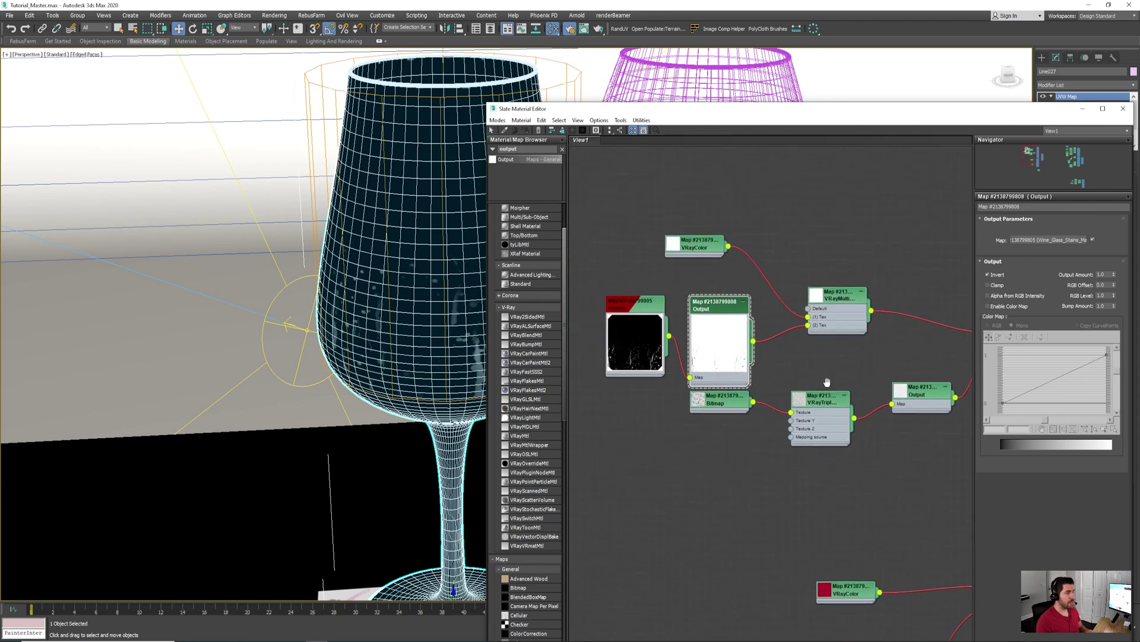
double_click(718, 333)
drag(718, 302, 744, 328)
drag(695, 242, 689, 277)
Show the Glass - Dirty material's parameters and place the V-Ray Frame Buffer alongside the material editor
middle_drag(845, 261, 640, 281)
double_click(812, 261)
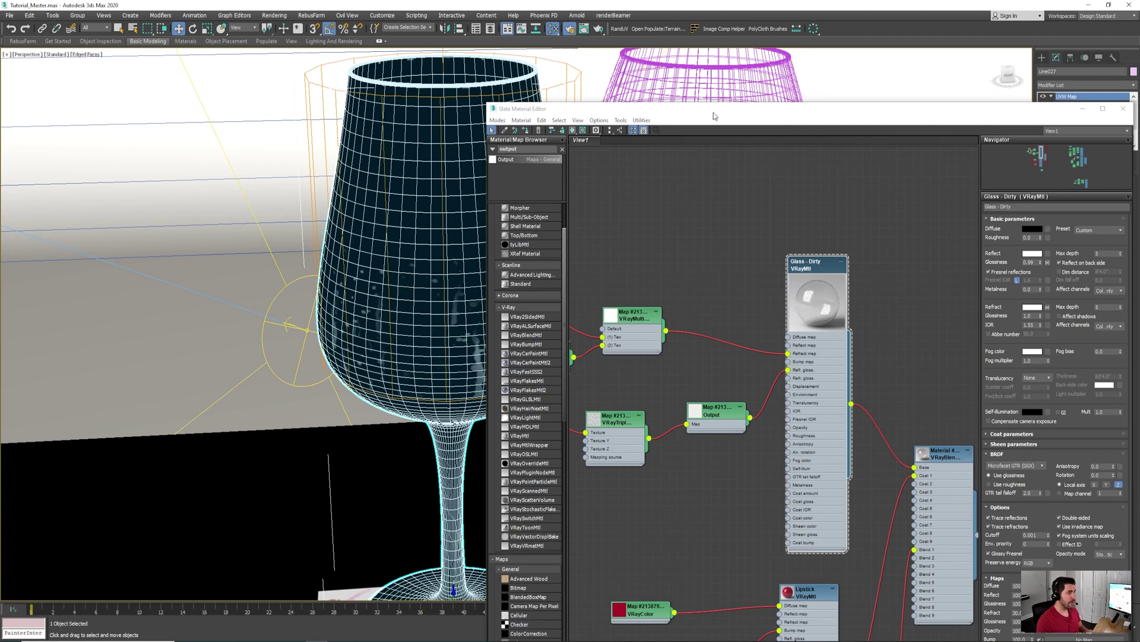
drag(715, 116, 946, 114)
drag(0, 56, 456, 36)
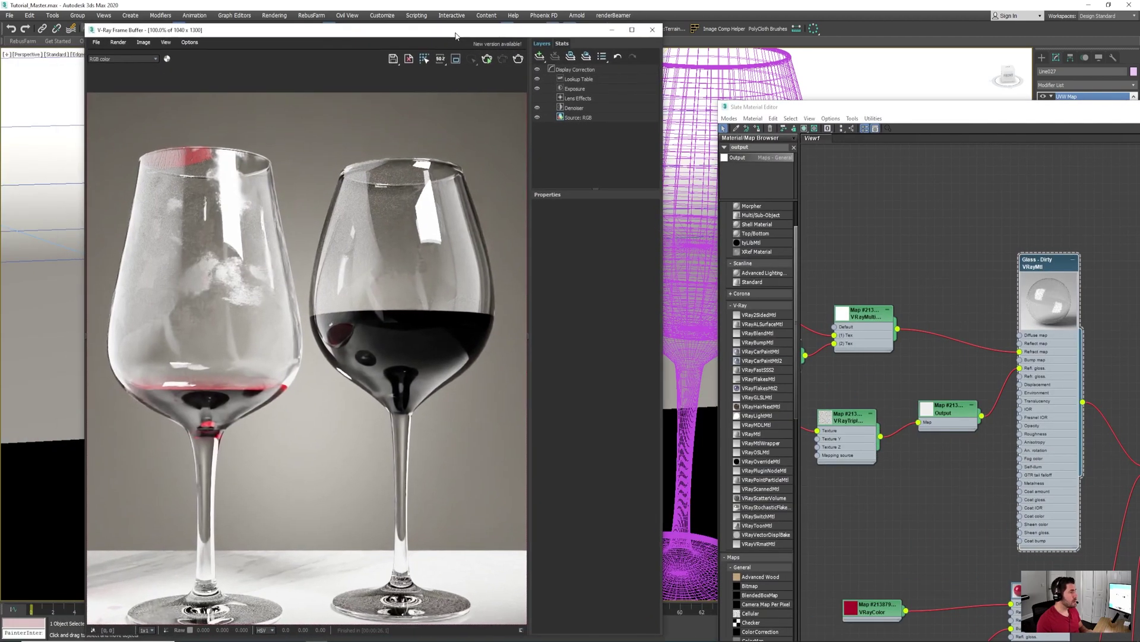
Test-render a region around the dirty glass's bowl in the V-Ray Frame Buffer, and stop the render
click(456, 59)
drag(313, 126, 98, 426)
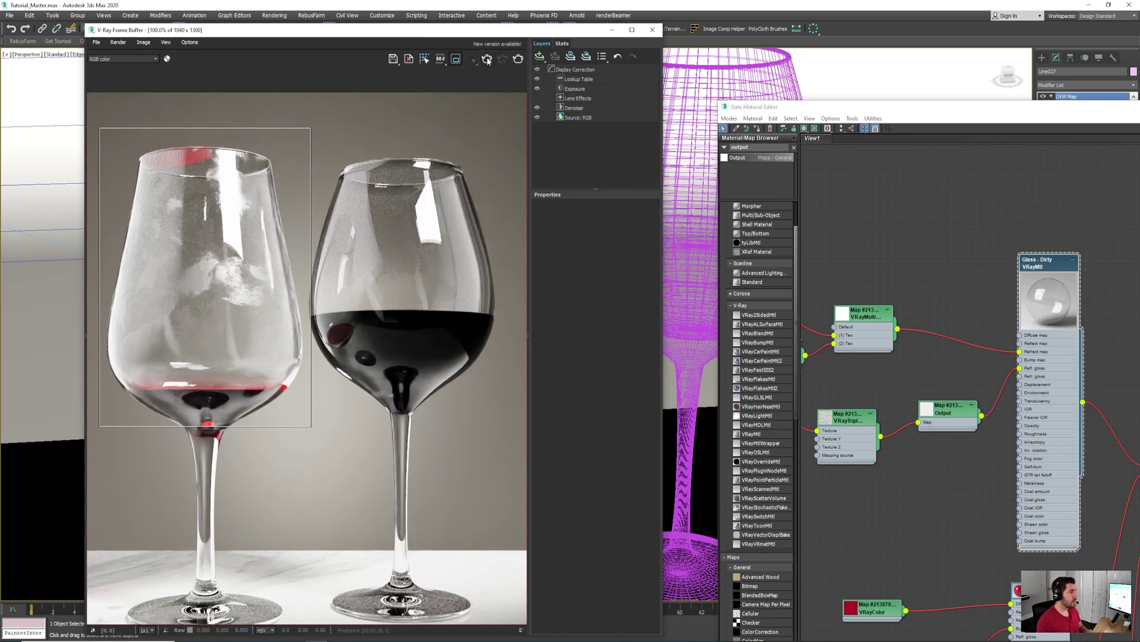
key(shift+q)
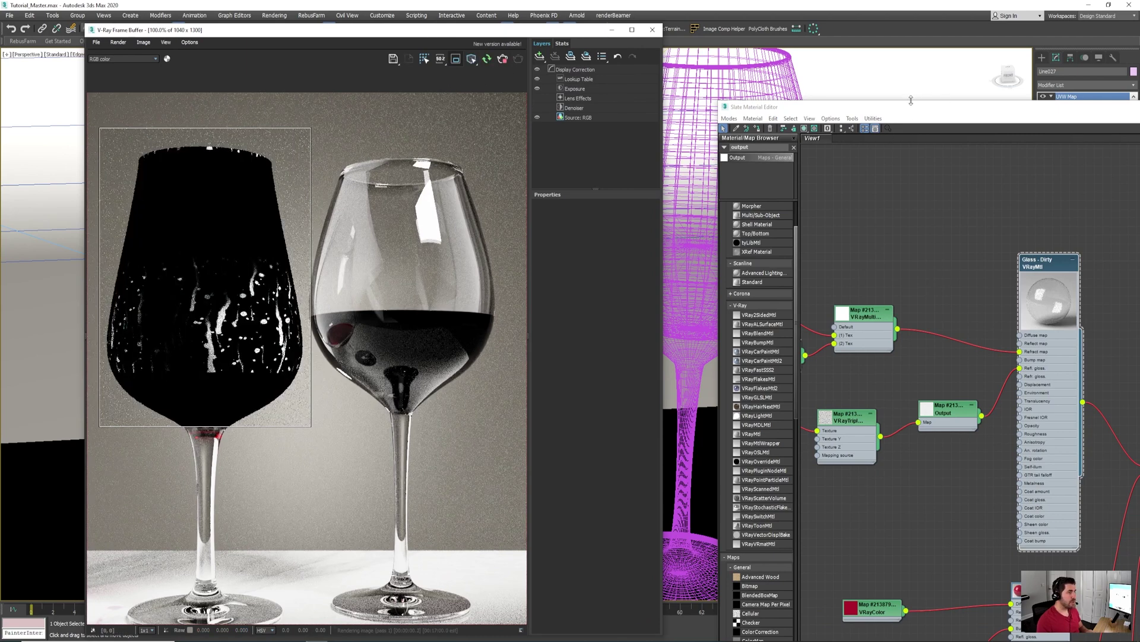
click(502, 61)
Assign the V-Ray blend material to the dirty wine glass and restart the interactive render of its bowl region
drag(504, 30, 145, 35)
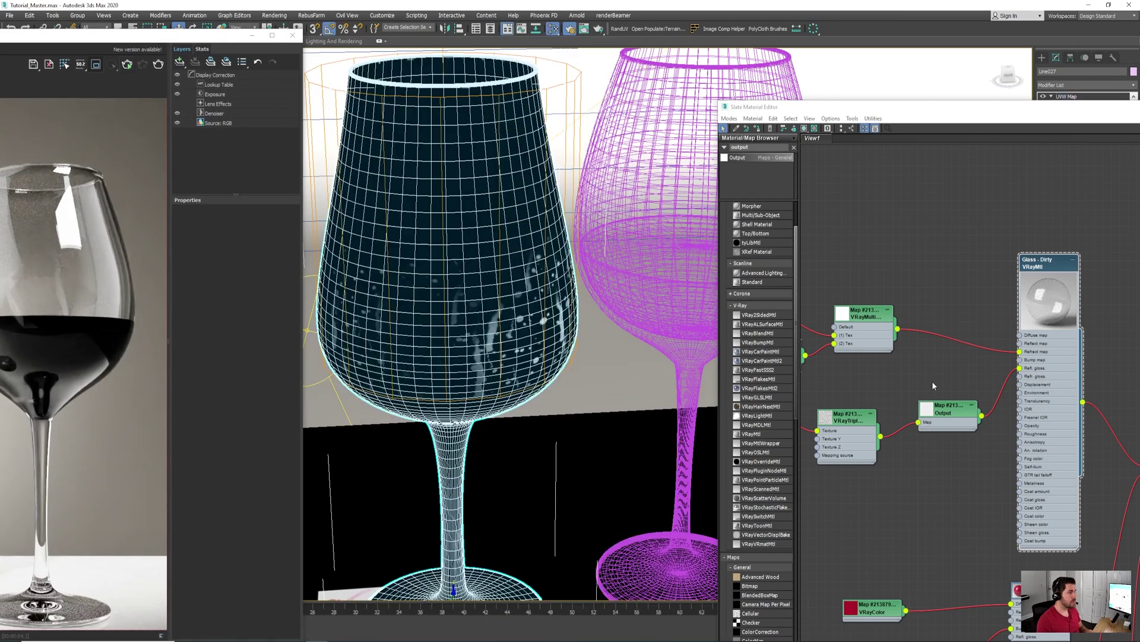
middle_drag(1016, 219, 911, 179)
scroll(911, 179, down, 3)
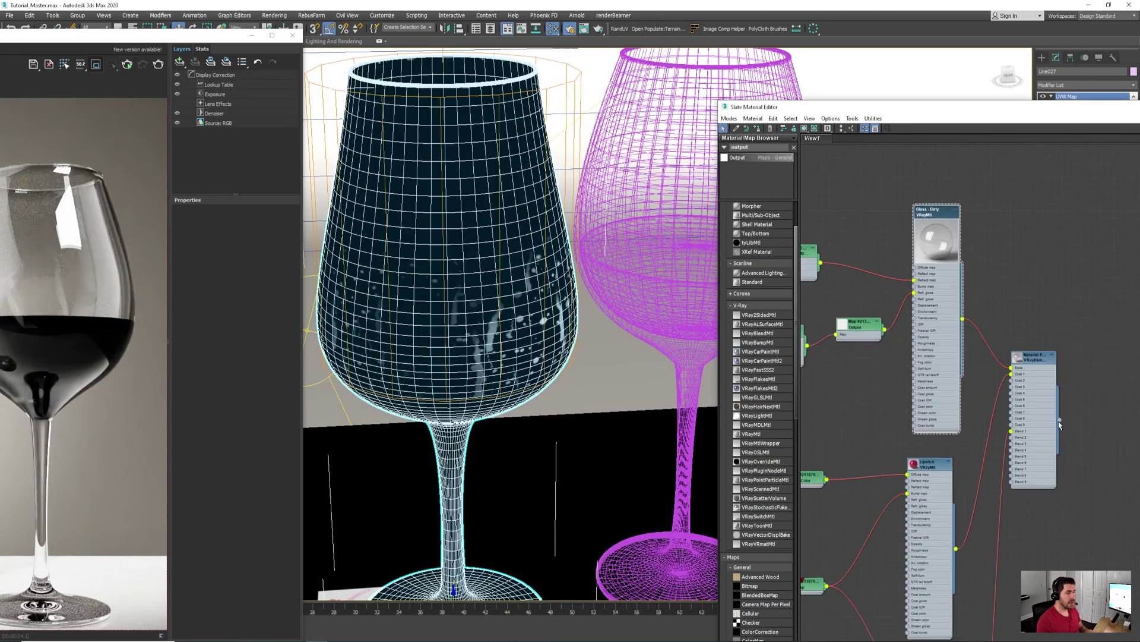
drag(1060, 420, 444, 263)
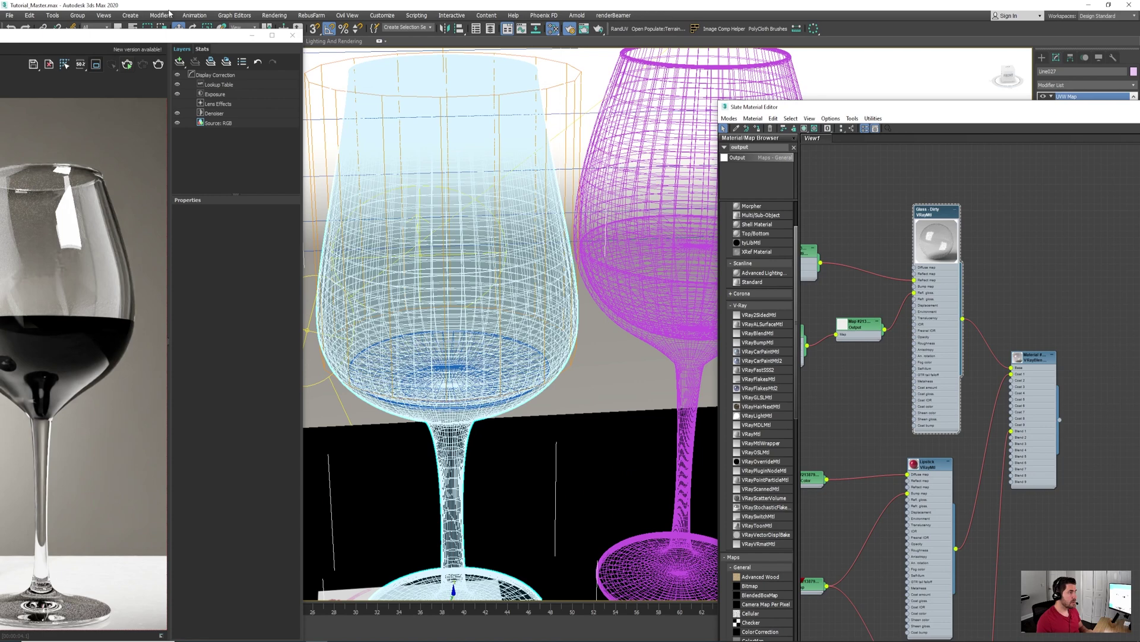
drag(159, 36, 505, 43)
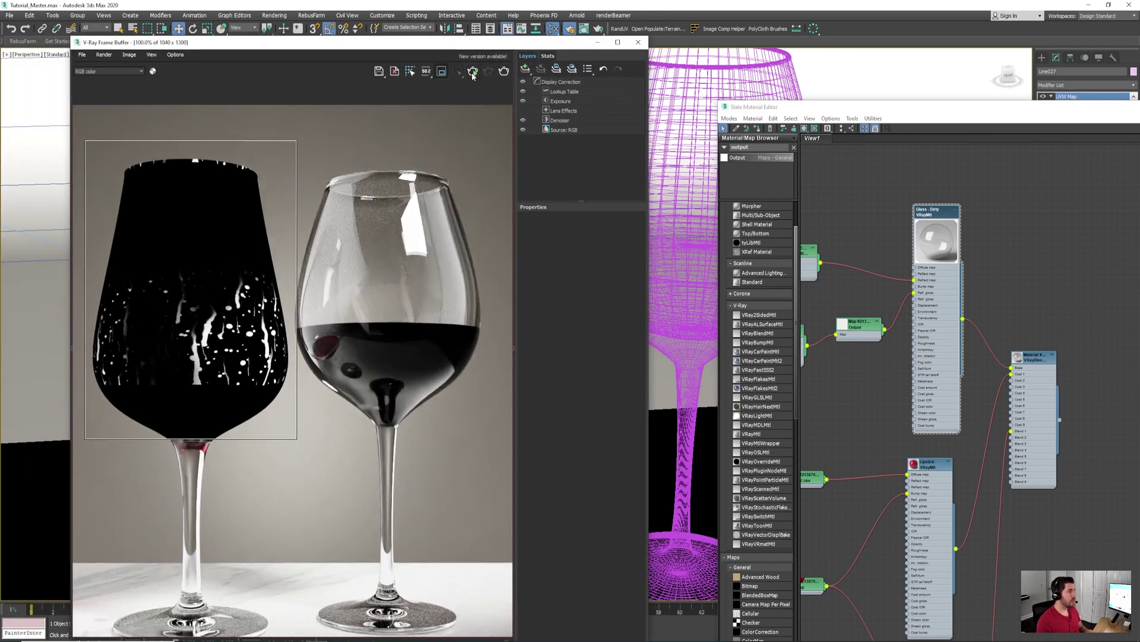
click(473, 74)
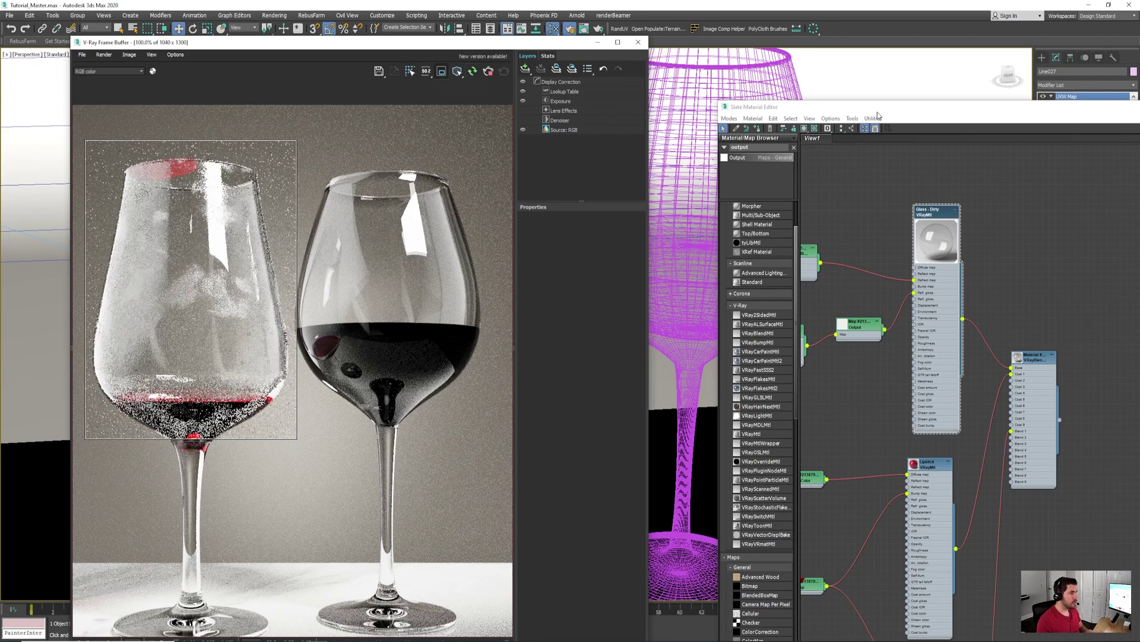
Place the material editor beside the render and show the parameters of the inverted Output map fed by the stains bitmap
drag(877, 113, 696, 51)
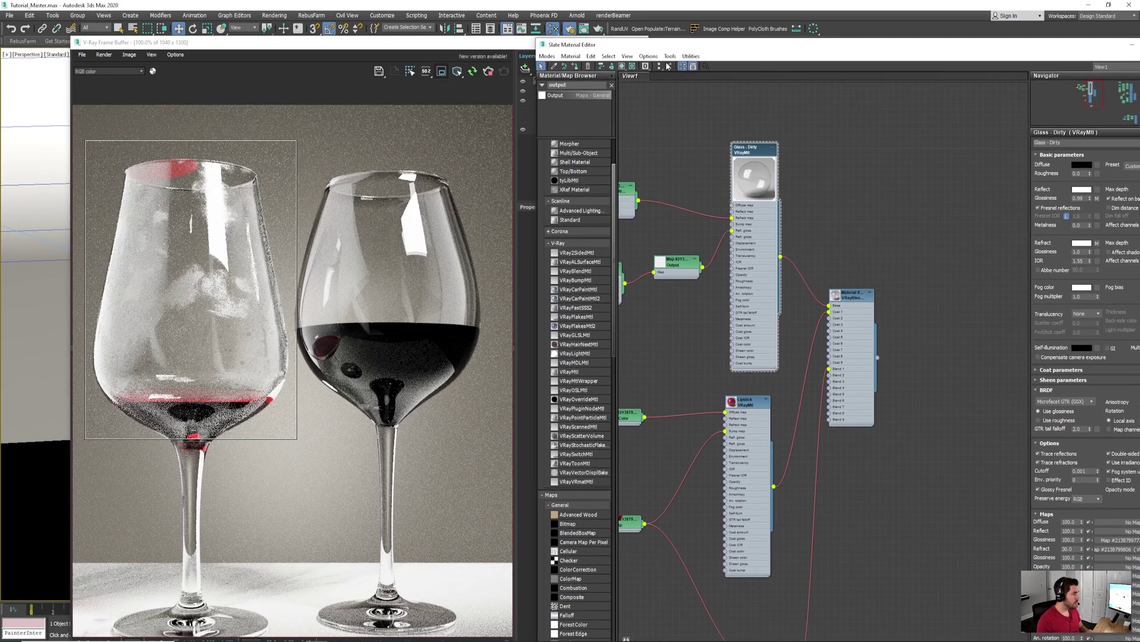
scroll(722, 262, up, 4)
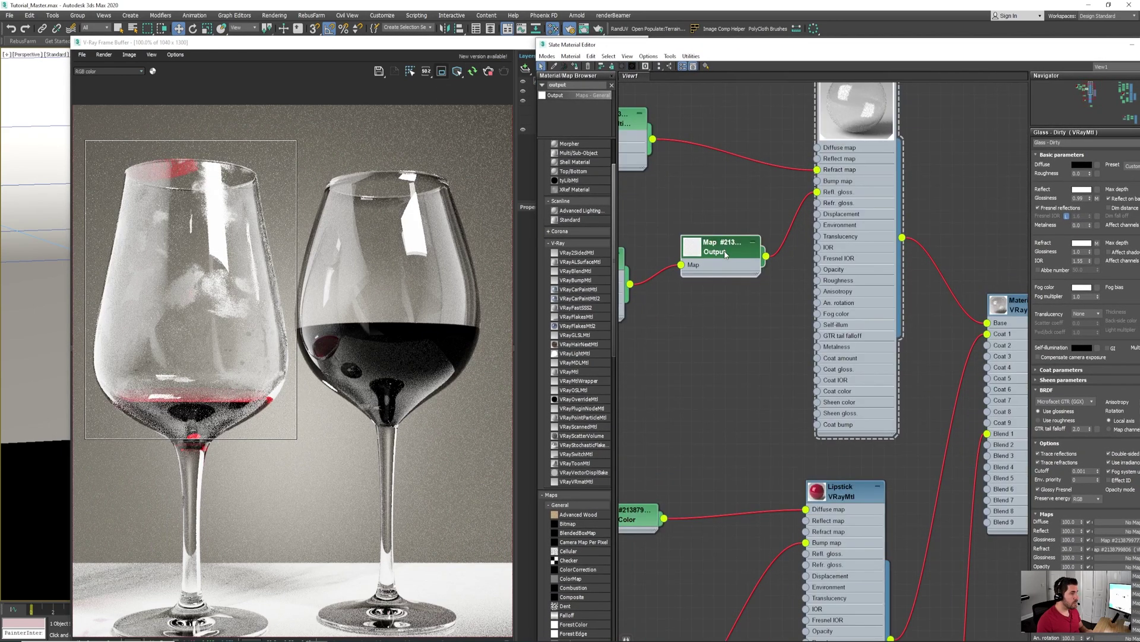
click(725, 255)
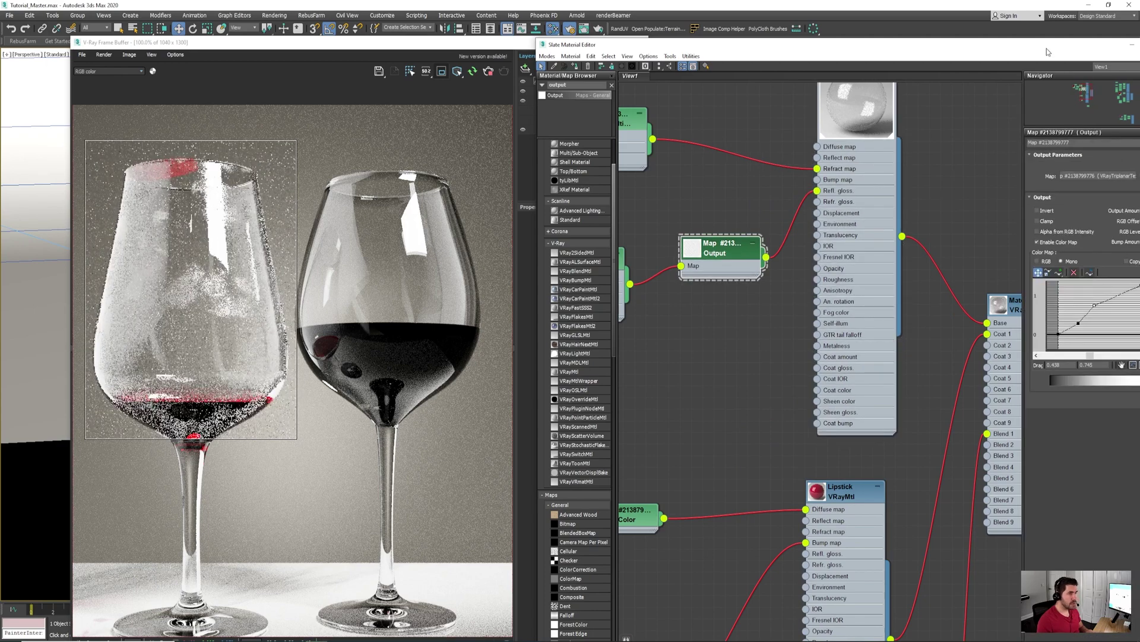
drag(1047, 53, 938, 45)
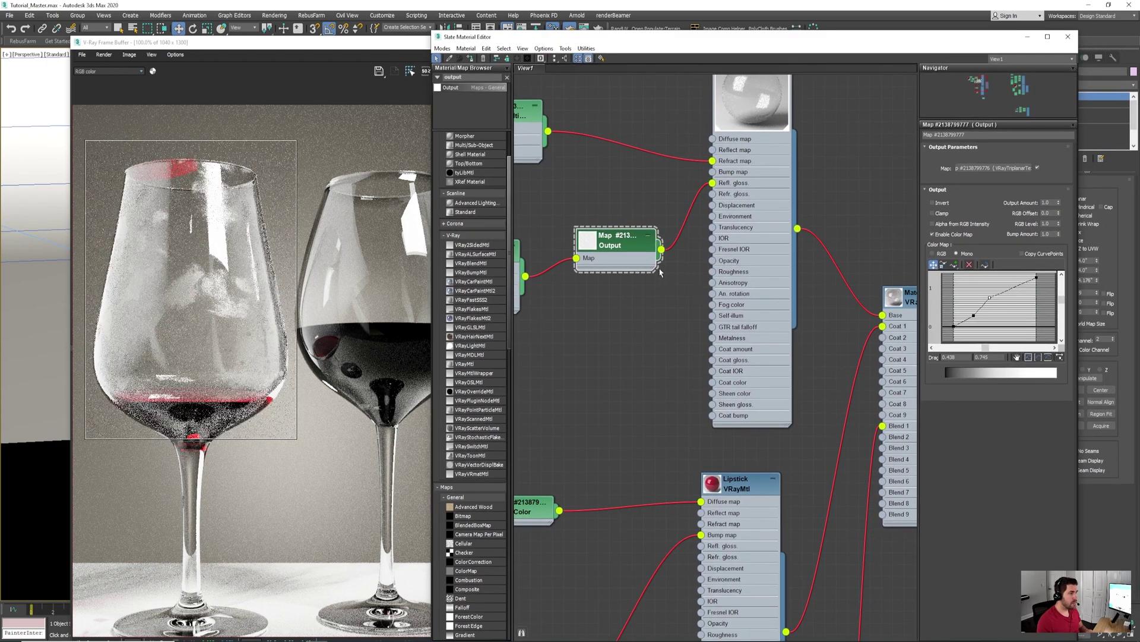
scroll(625, 208, down, 1)
middle_drag(668, 238, 888, 347)
scroll(879, 340, down, 2)
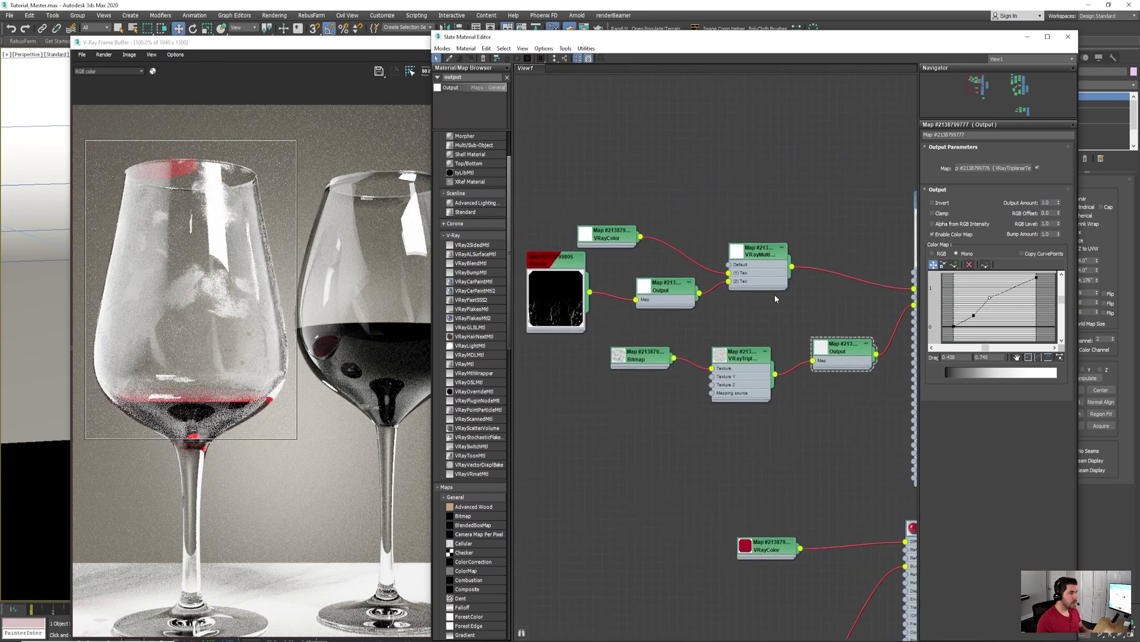
scroll(677, 291, up, 3)
double_click(684, 300)
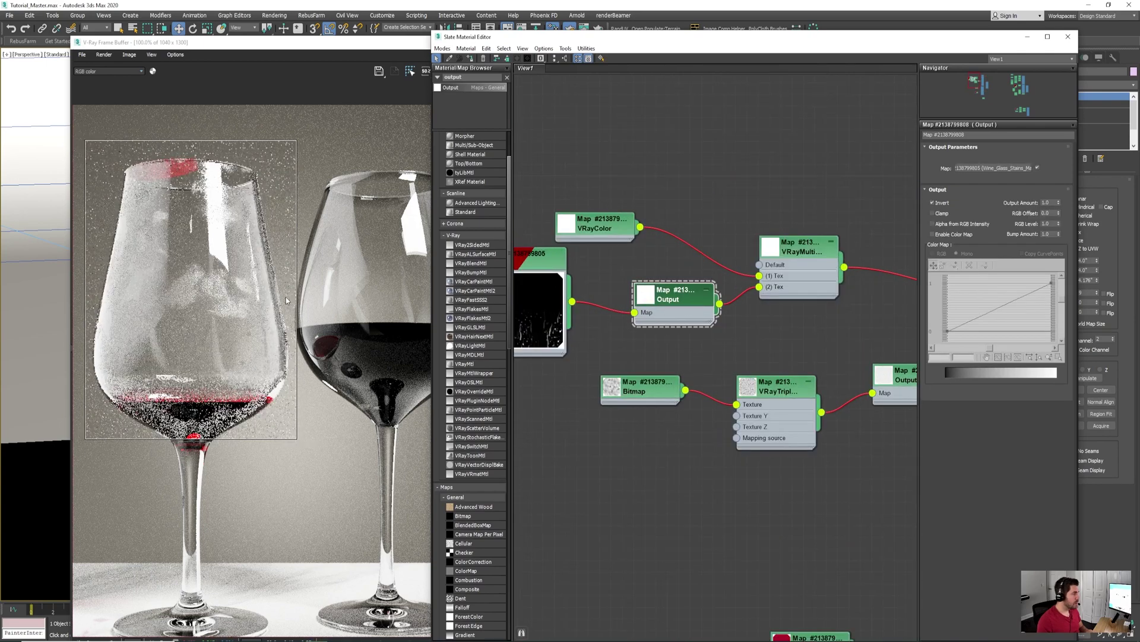
Narrow the render region to the lower bowl, and enable the stains Output map's color map with a new mid-curve point
drag(285, 297, 133, 402)
click(959, 238)
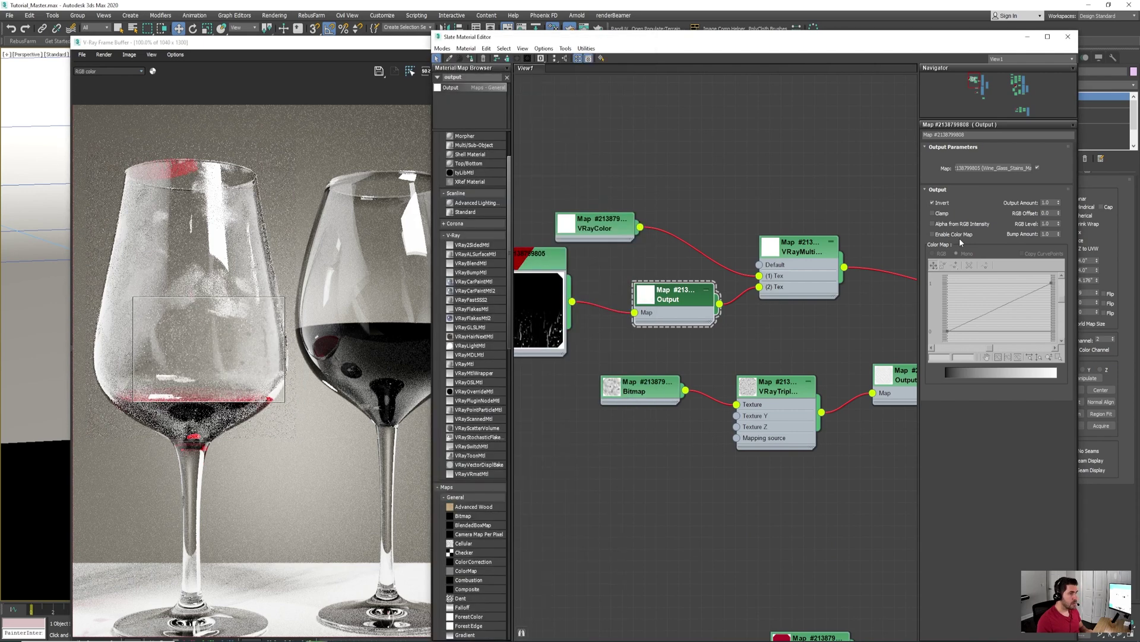
click(960, 235)
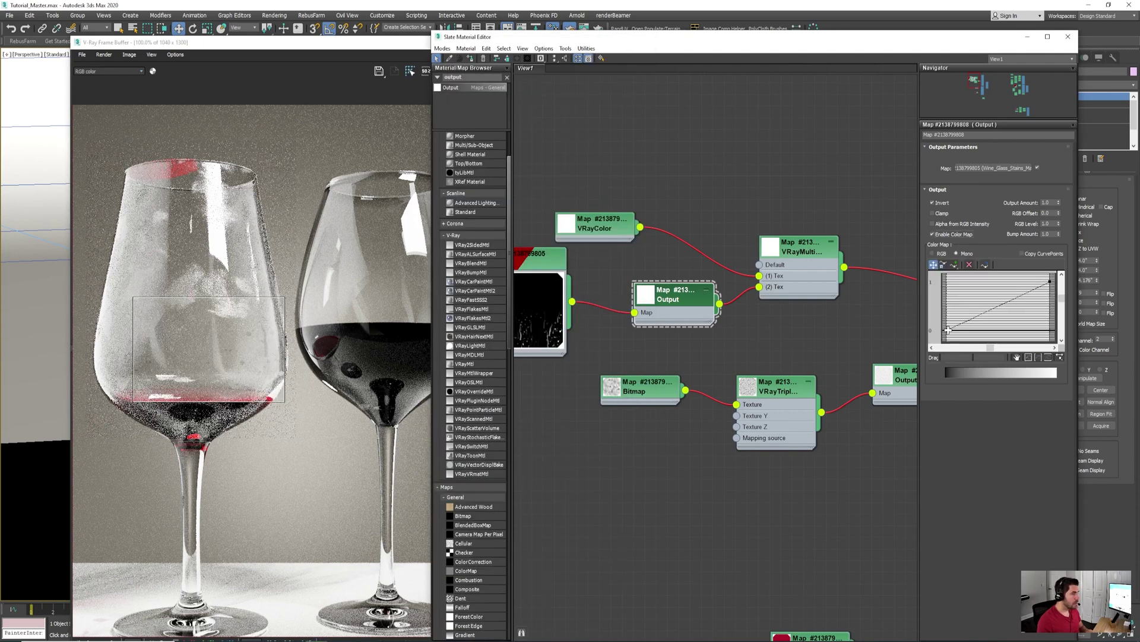
click(954, 265)
click(1004, 305)
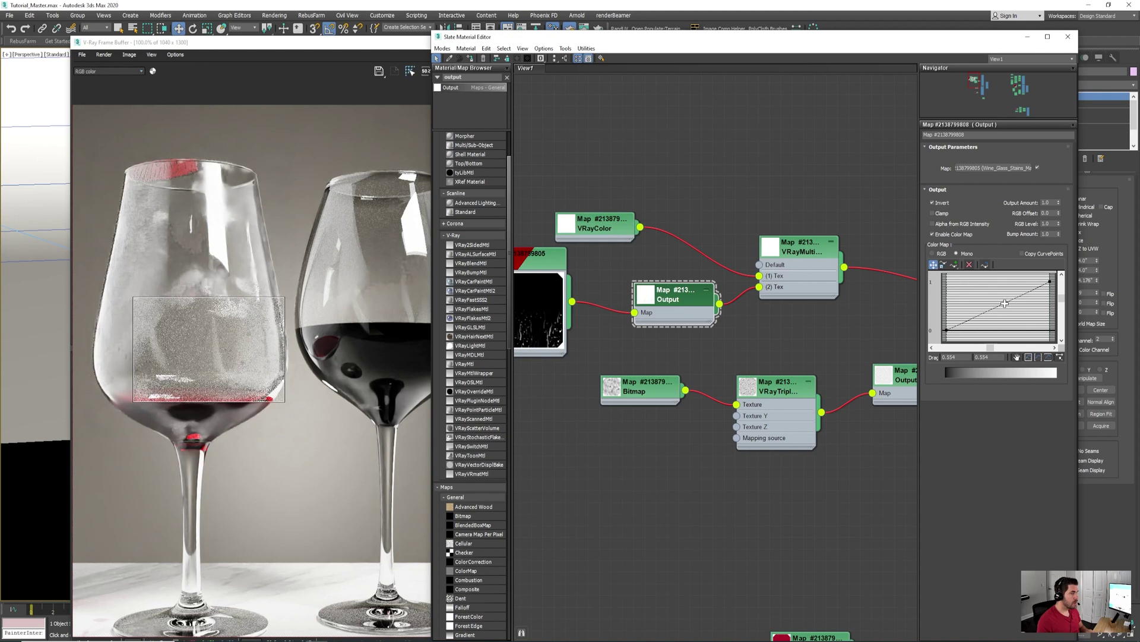
Shape the stains Output curve with its middle point at about 0.33, 0.65 and its end point raised to about 1.16
click(1014, 322)
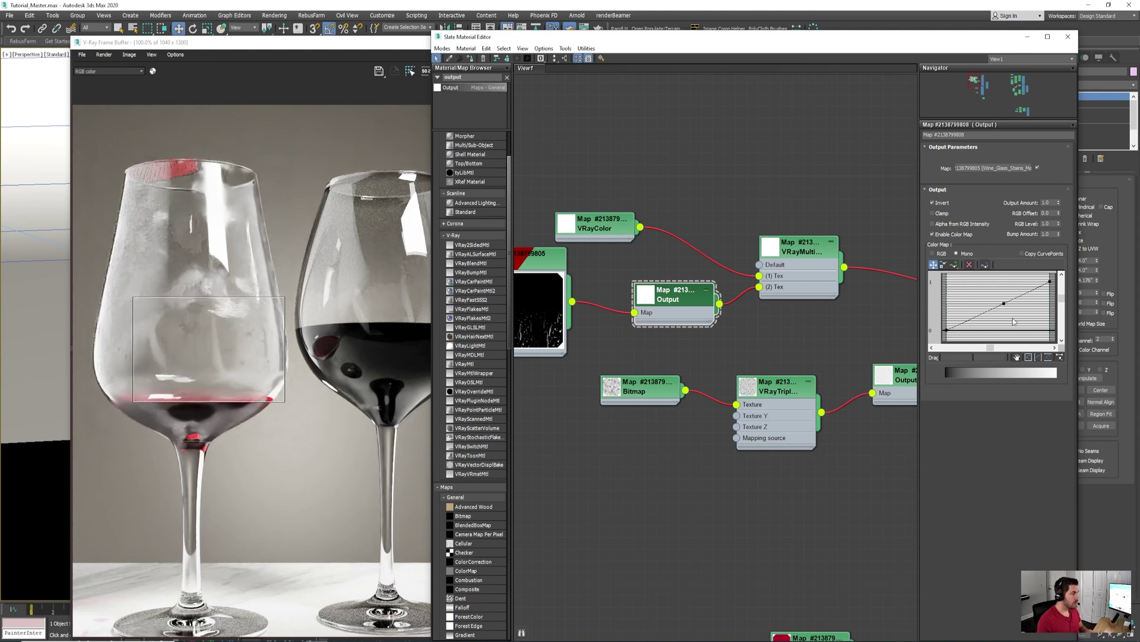
drag(1003, 304, 1014, 320)
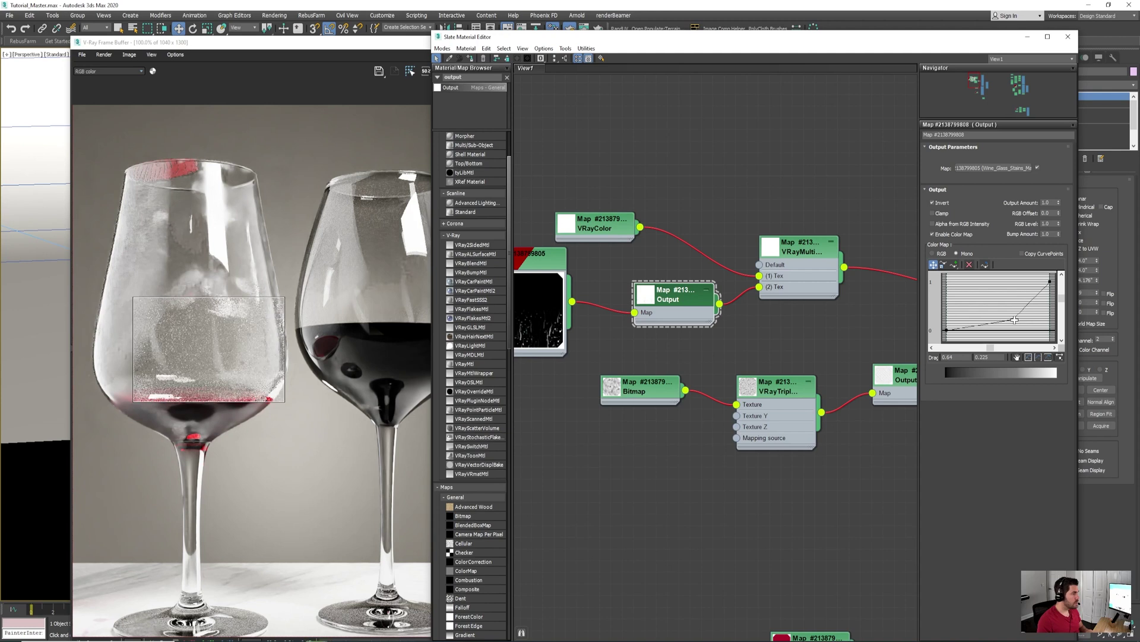
drag(1015, 320, 1023, 302)
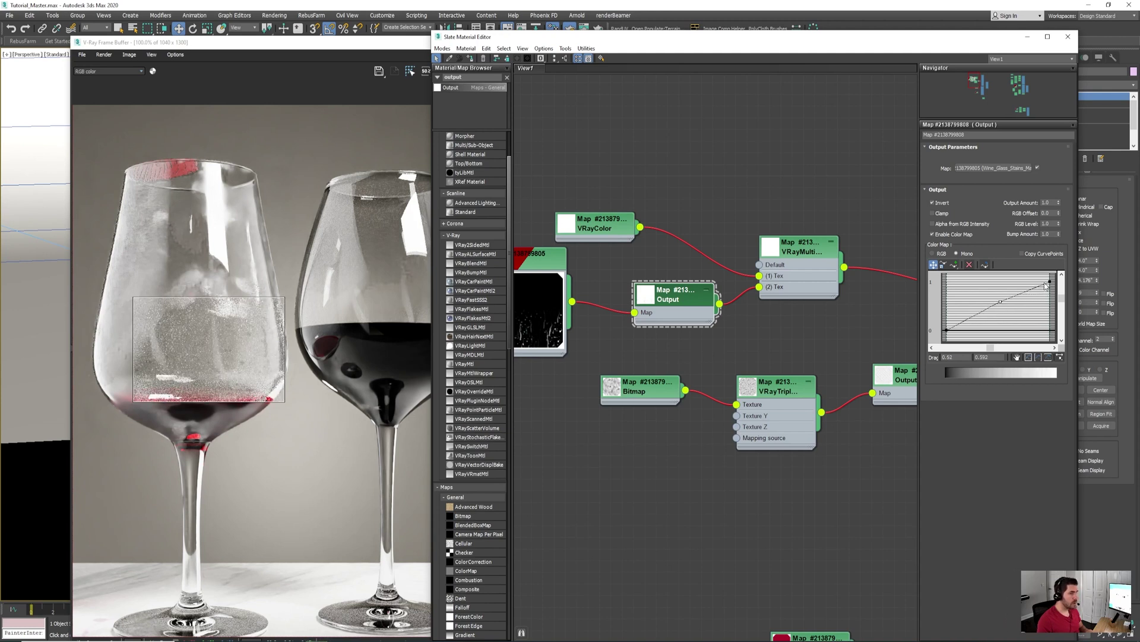
mouse_move(1046, 285)
mouse_down()
mouse_move(1026, 306)
mouse_move(1026, 284)
mouse_move(977, 302)
mouse_move(1026, 289)
mouse_up()
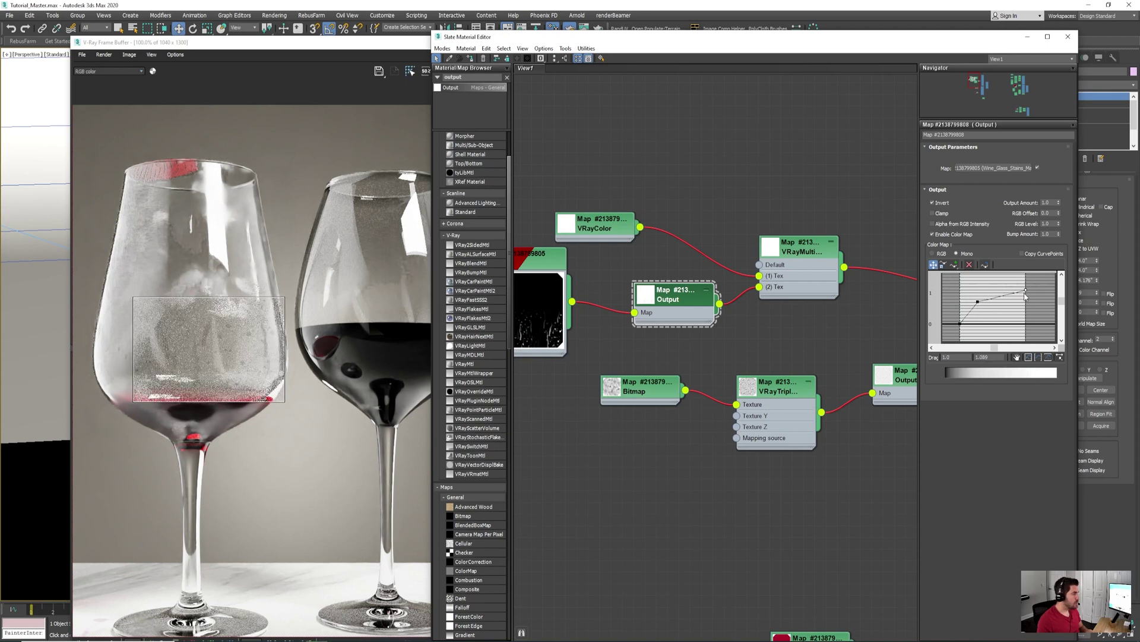
drag(980, 303, 982, 303)
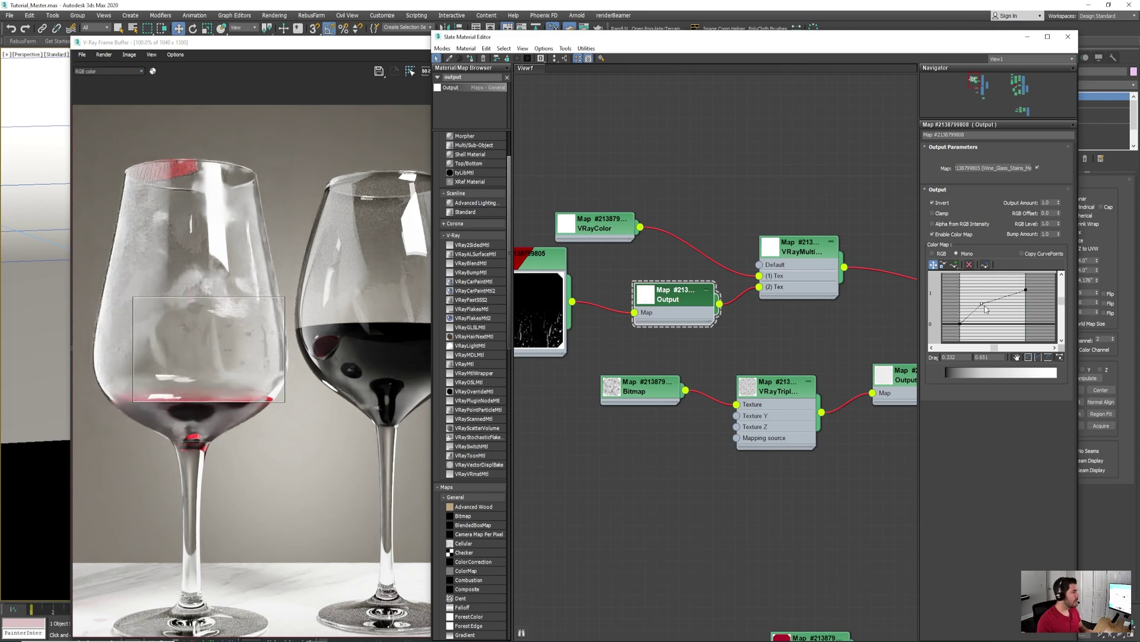
drag(1024, 290, 1026, 288)
Examine the stains on the bowl in the render up close, and move the Glass - Dirty node higher in the graph
scroll(380, 311, up, 2)
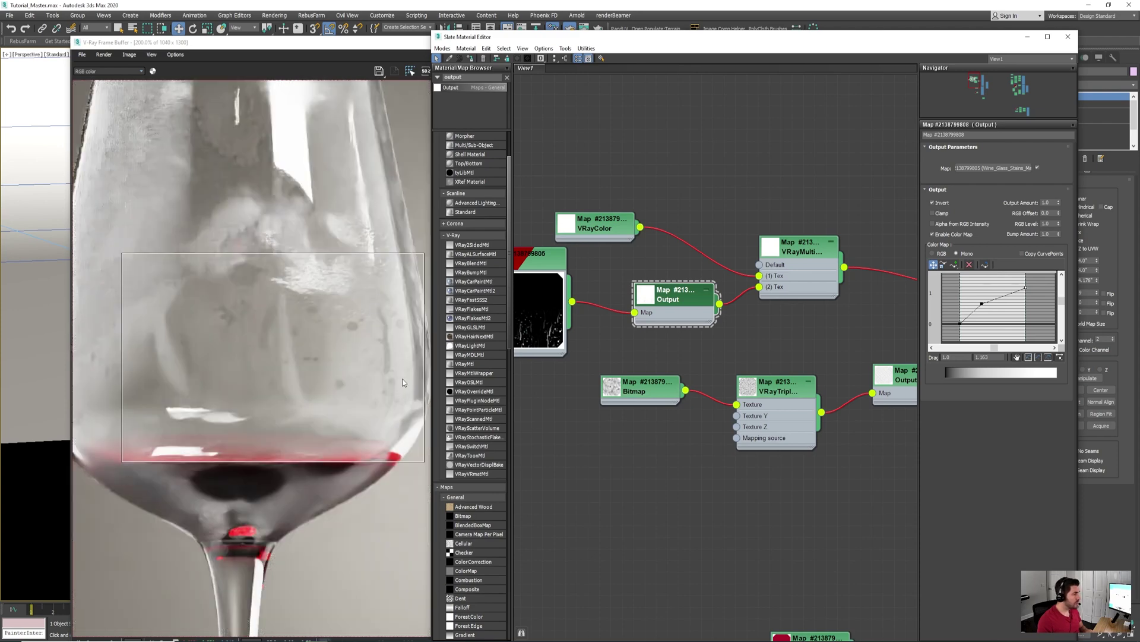
middle_drag(726, 361, 702, 376)
scroll(701, 387, down, 1)
scroll(731, 371, down, 3)
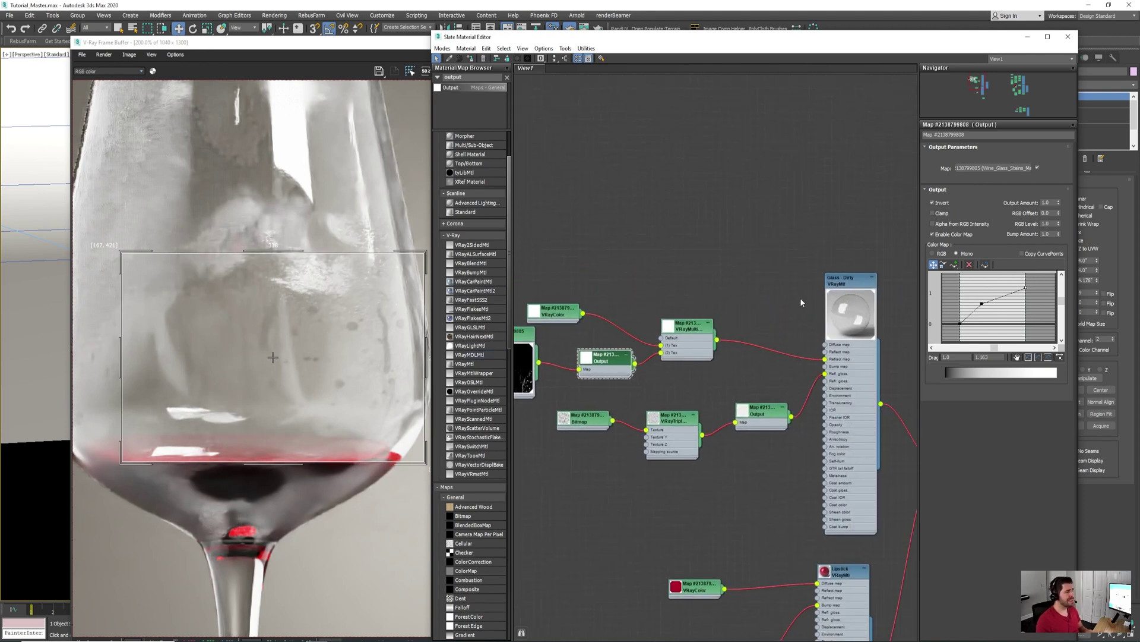
drag(859, 287, 859, 248)
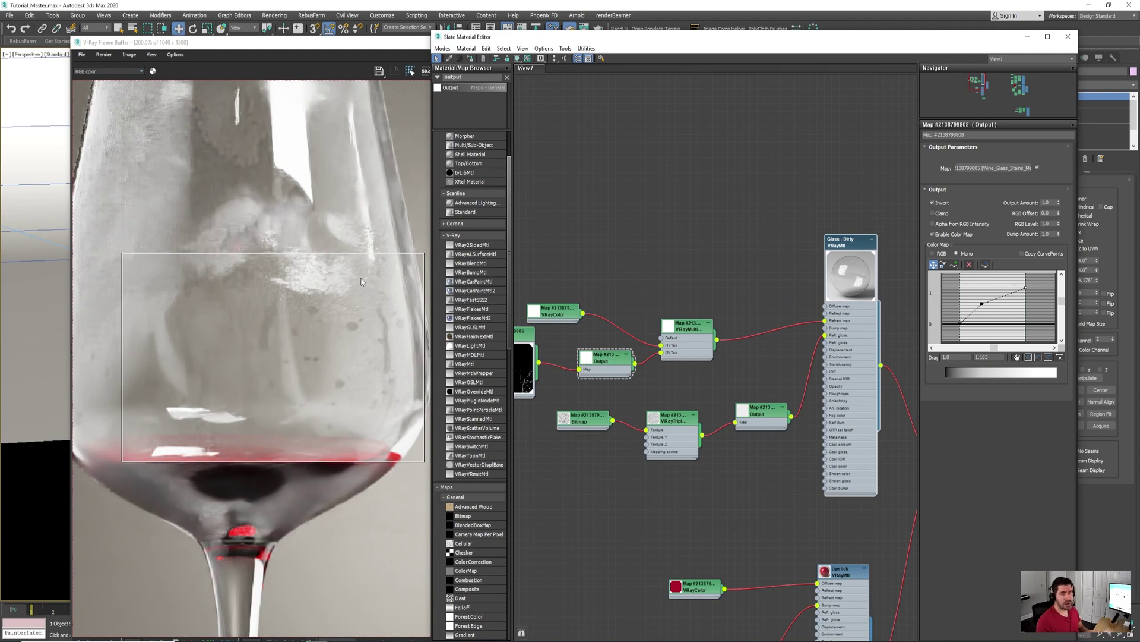
Duplicate the refraction VRayMultiSubTex above the original and remove the copy's (1) Tex and (2) Tex connections
middle_drag(564, 246, 574, 254)
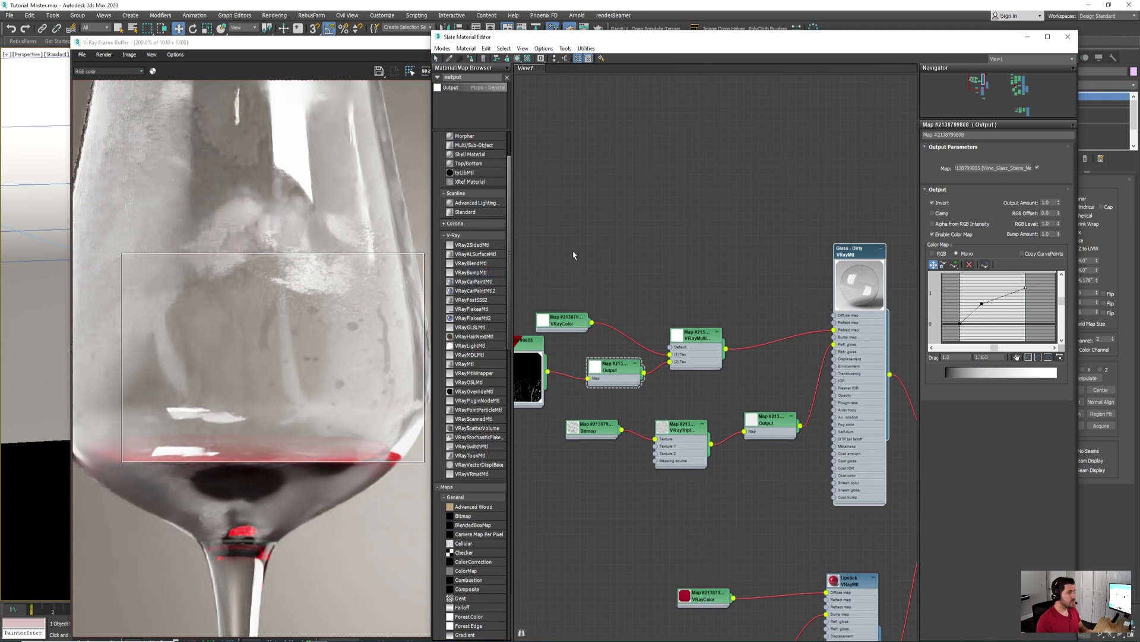
scroll(693, 342, up, 2)
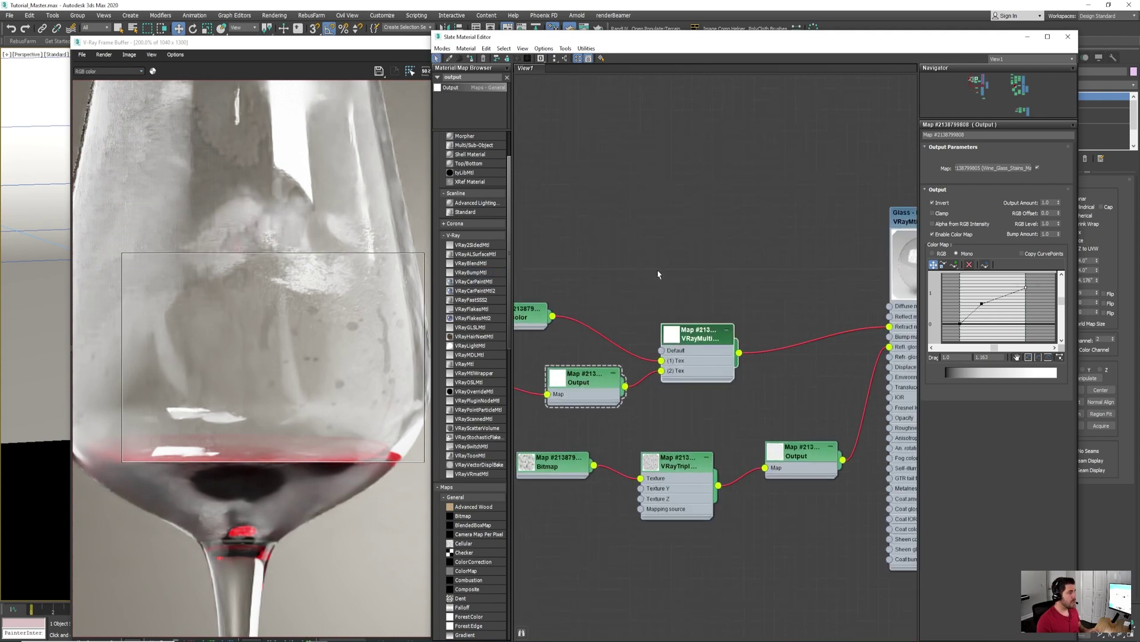
shift+drag(698, 343, 730, 215)
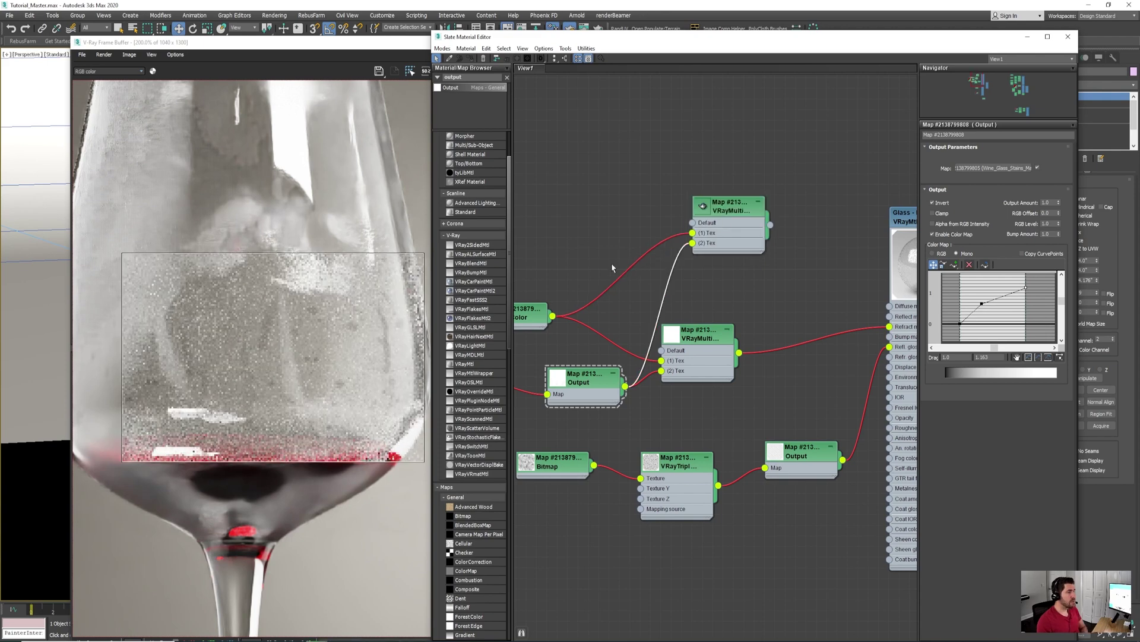
key(Delete)
click(666, 236)
key(Delete)
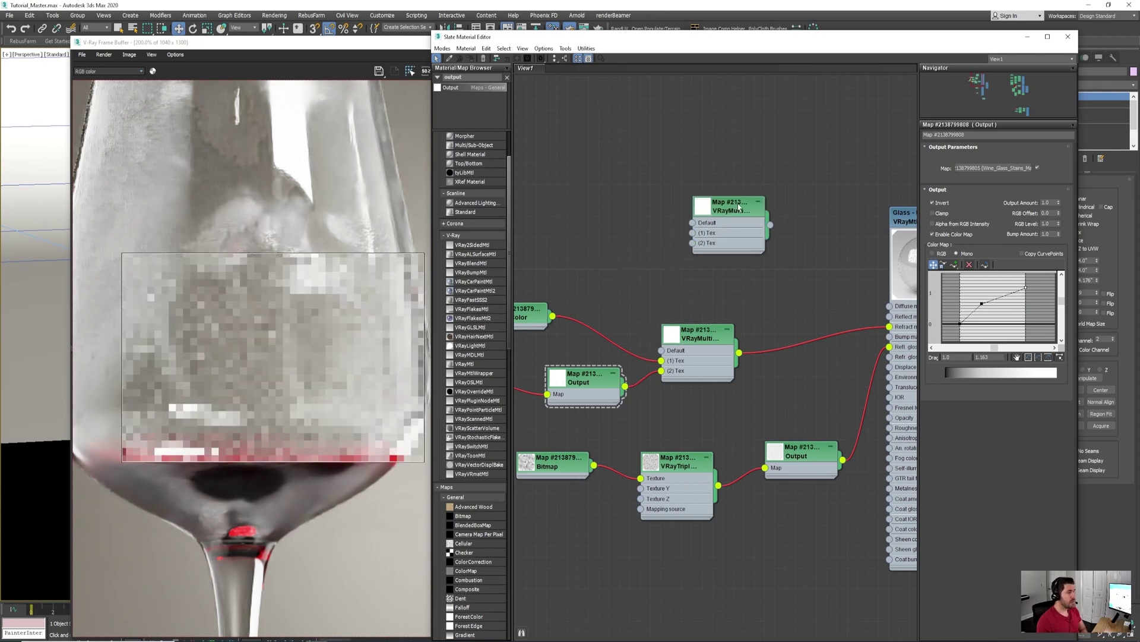
Show the copied VRayMultiSubTex's parameters and connect it to the Diffuse map input of the Glass - Dirty material
double_click(752, 214)
double_click(752, 217)
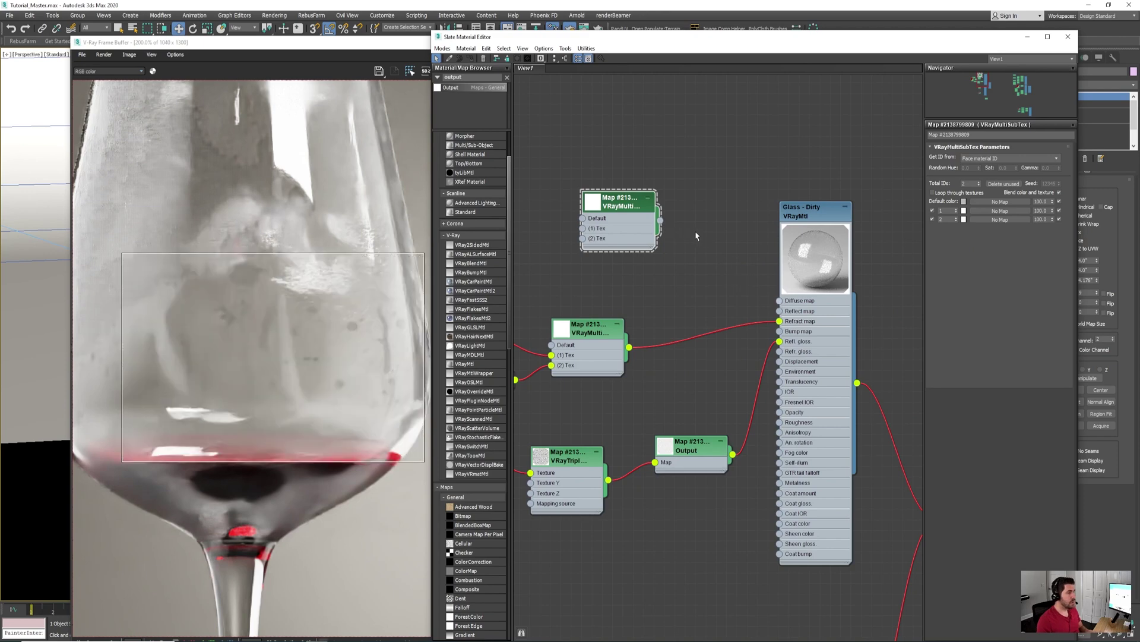
drag(661, 221, 780, 301)
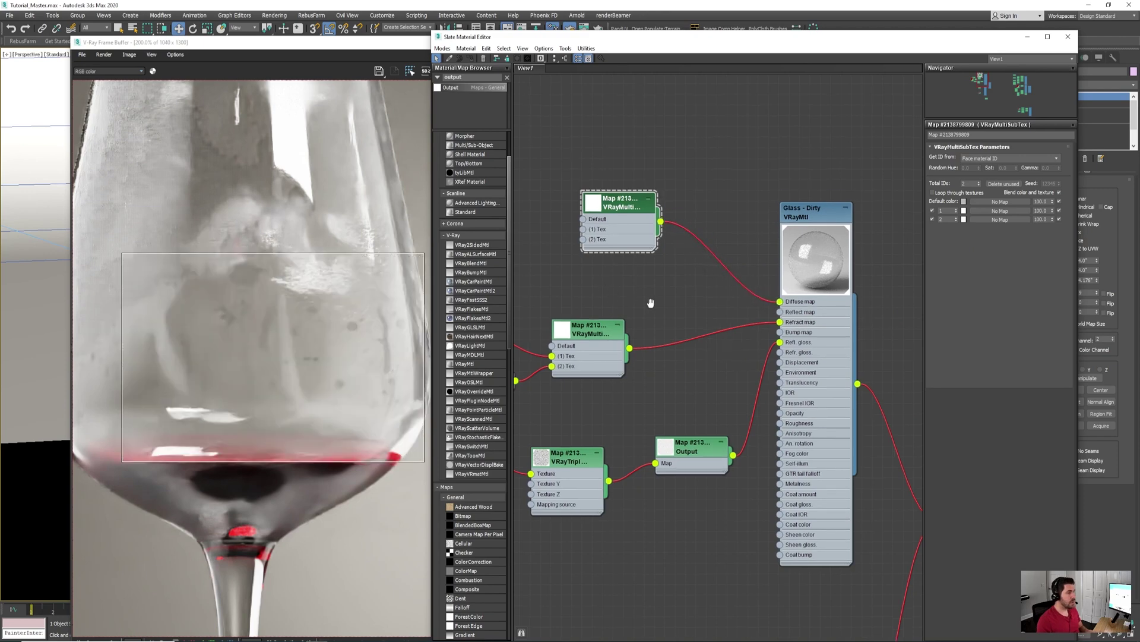
Find the VRayColor map and add it to the (1) Tex input of the diffuse VRayMultiSubTex
middle_drag(762, 335, 922, 382)
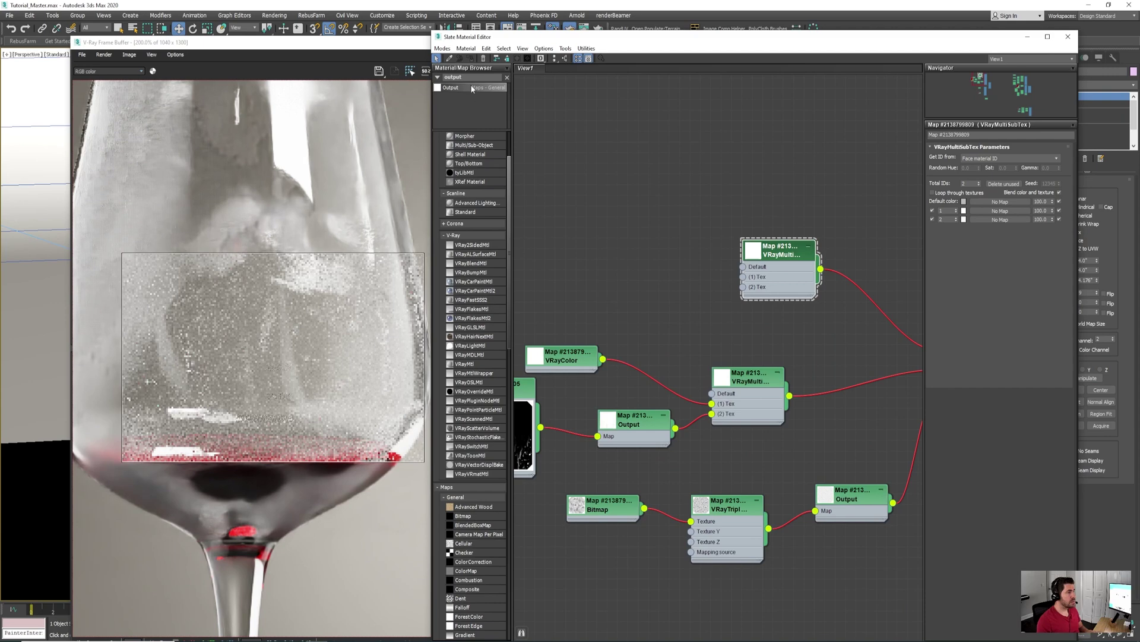
drag(471, 78, 399, 58)
text(vraycolo)
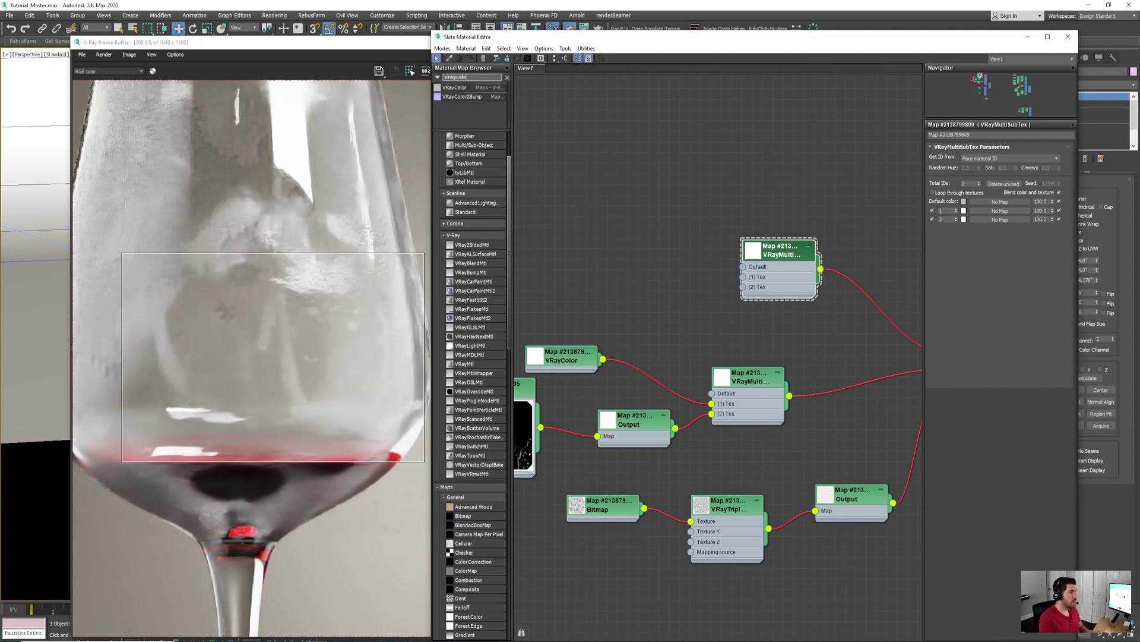
drag(455, 87, 743, 276)
Set the new VRayColor map's color to black
double_click(600, 131)
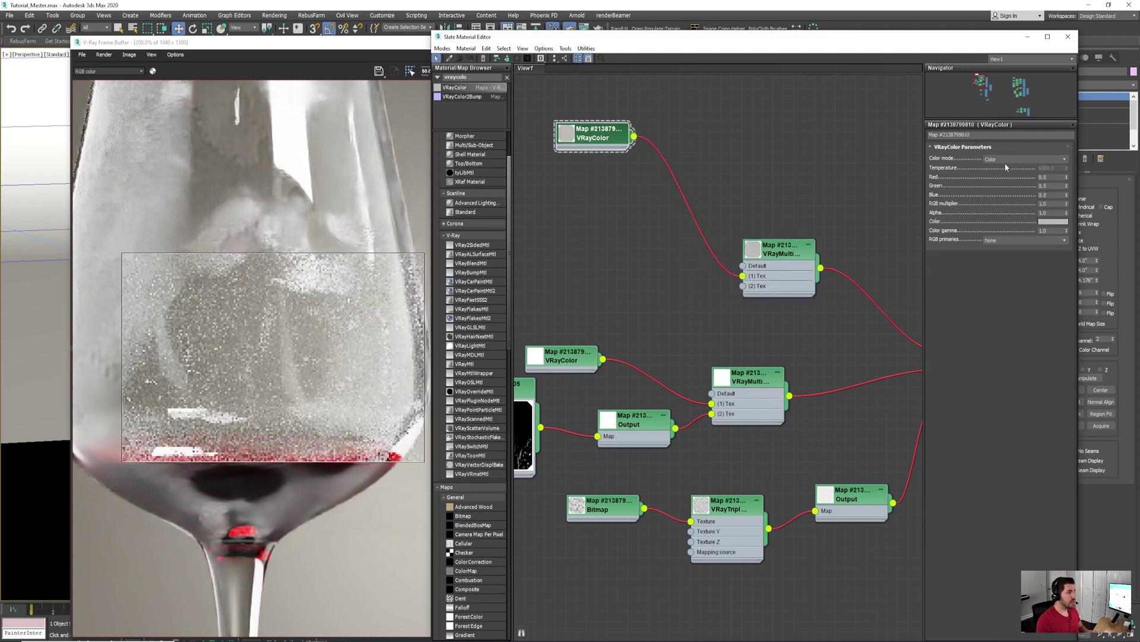
click(1057, 222)
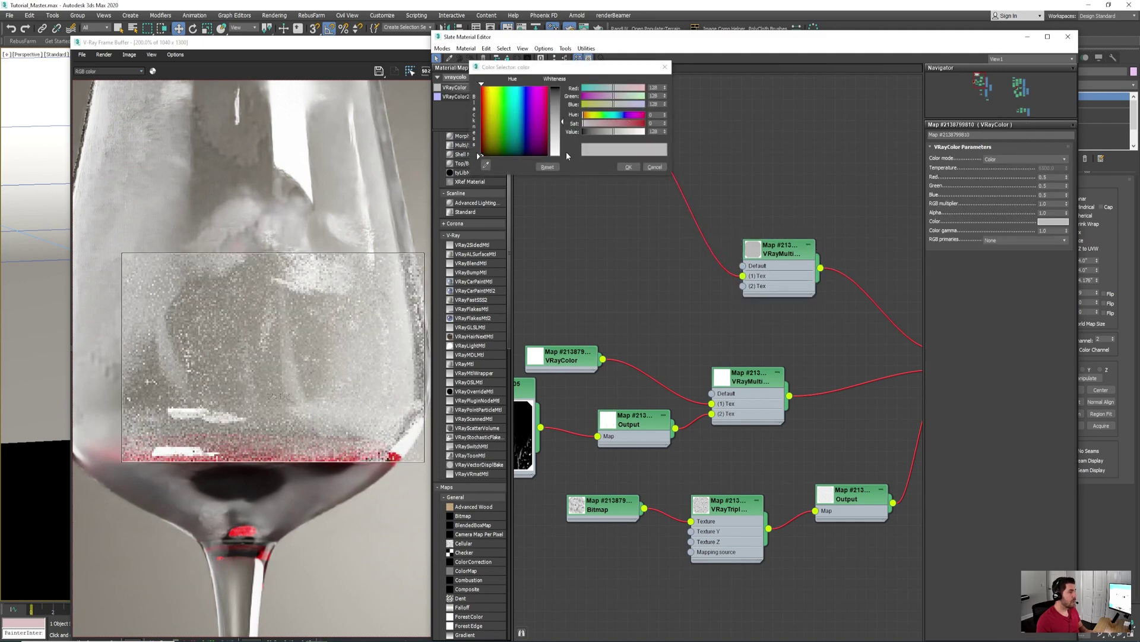
drag(567, 153, 564, 85)
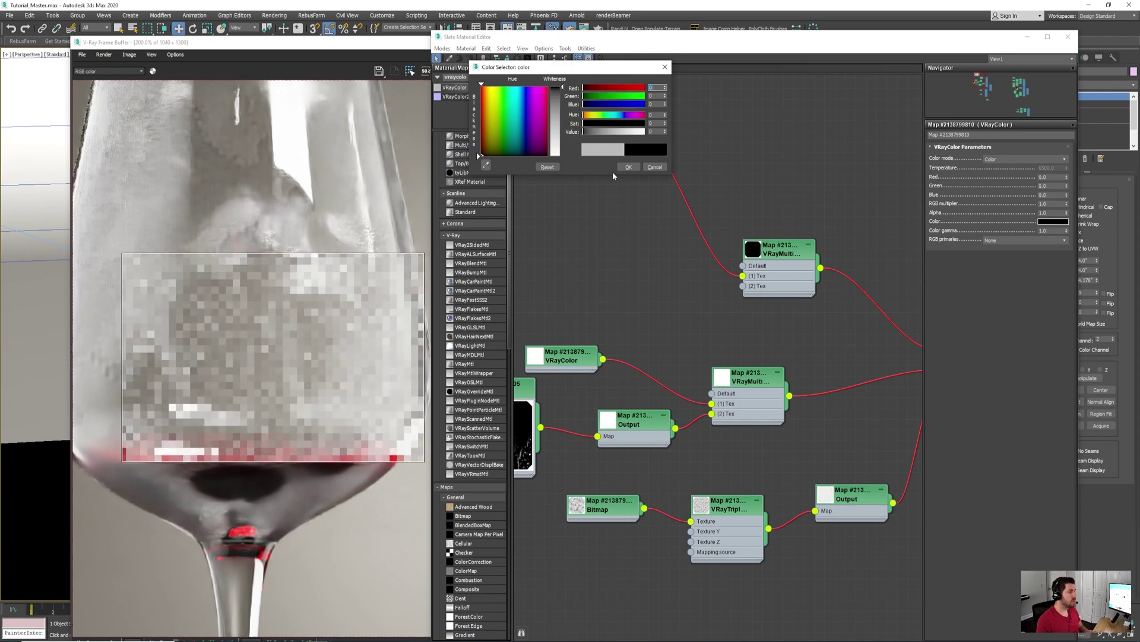
click(629, 166)
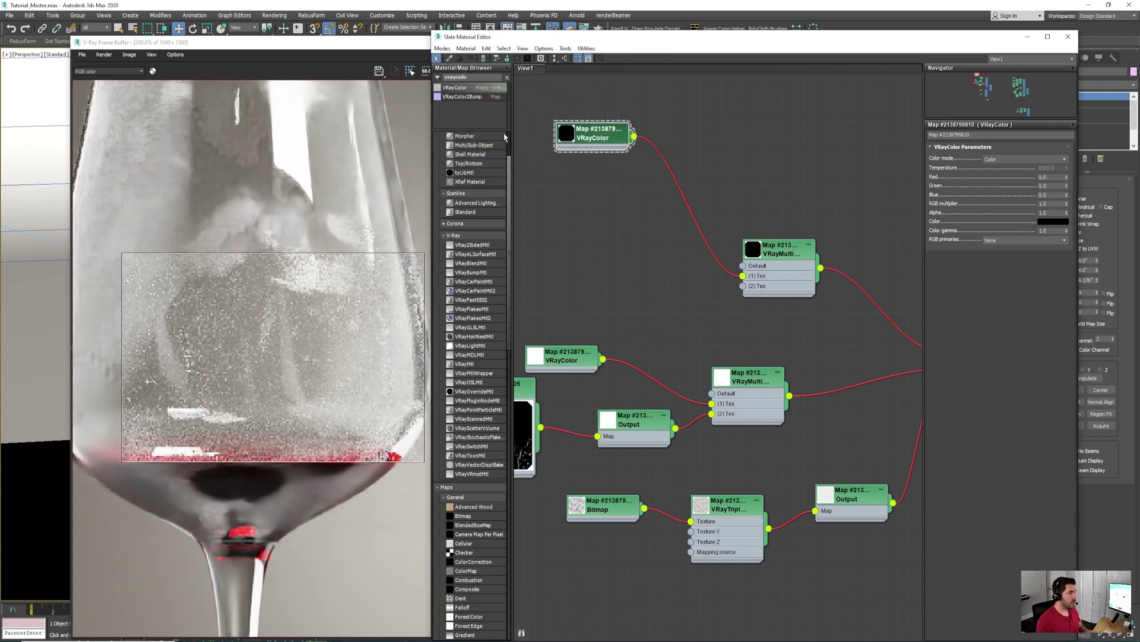
Find the VRayColor map and add another one to the (2) Tex input of the diffuse VRayMultiSubTex
double_click(467, 78)
text(vrayco)
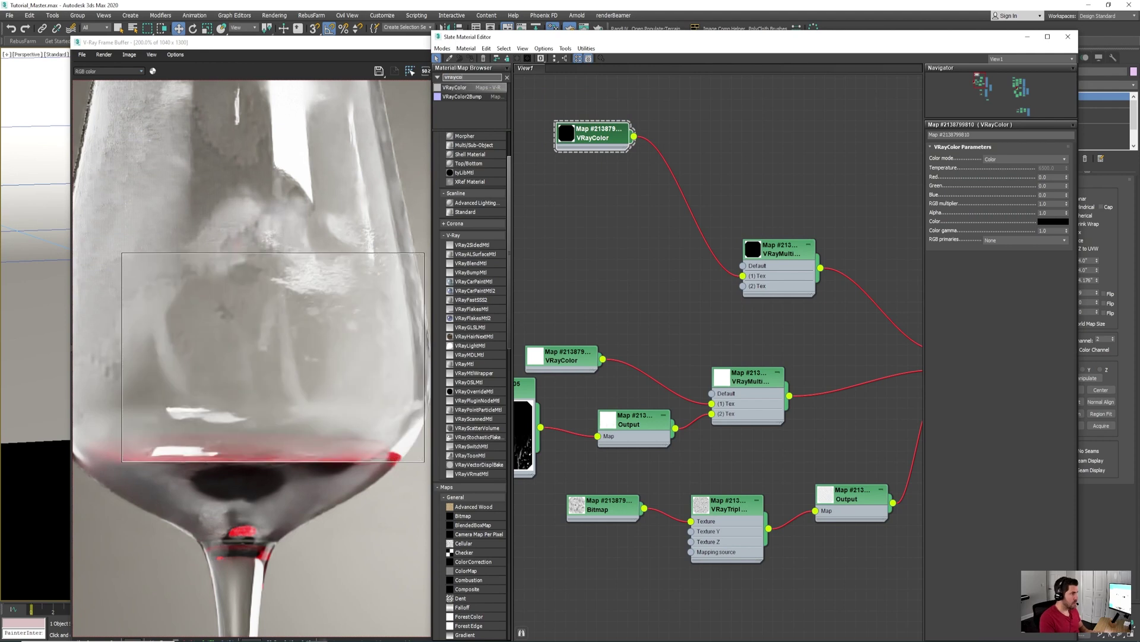
text(lor)
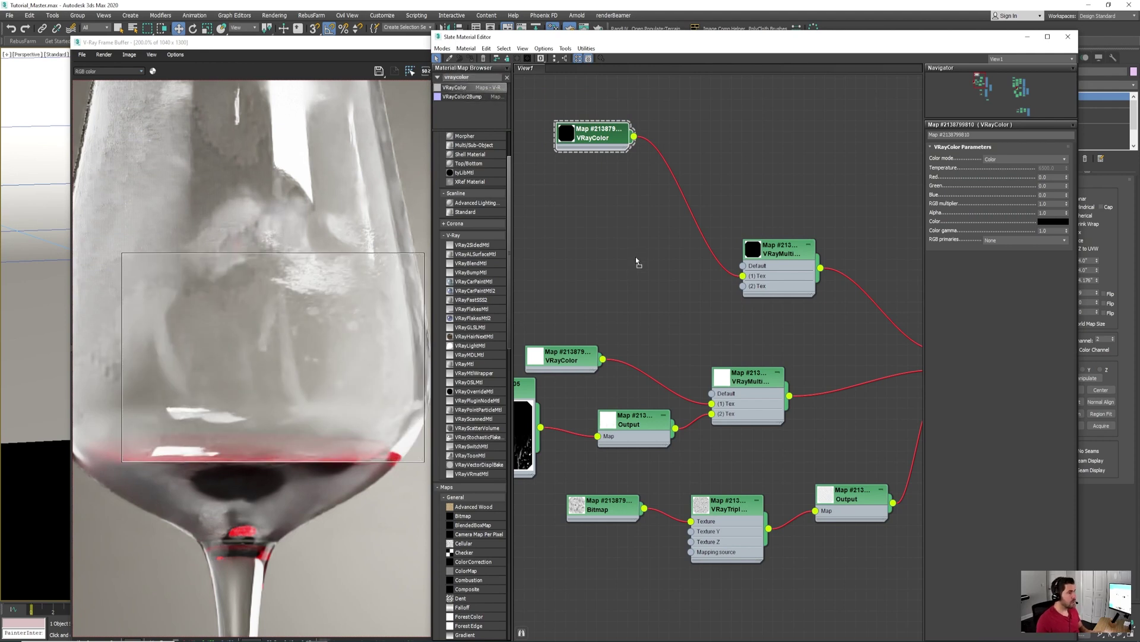
drag(635, 257, 732, 288)
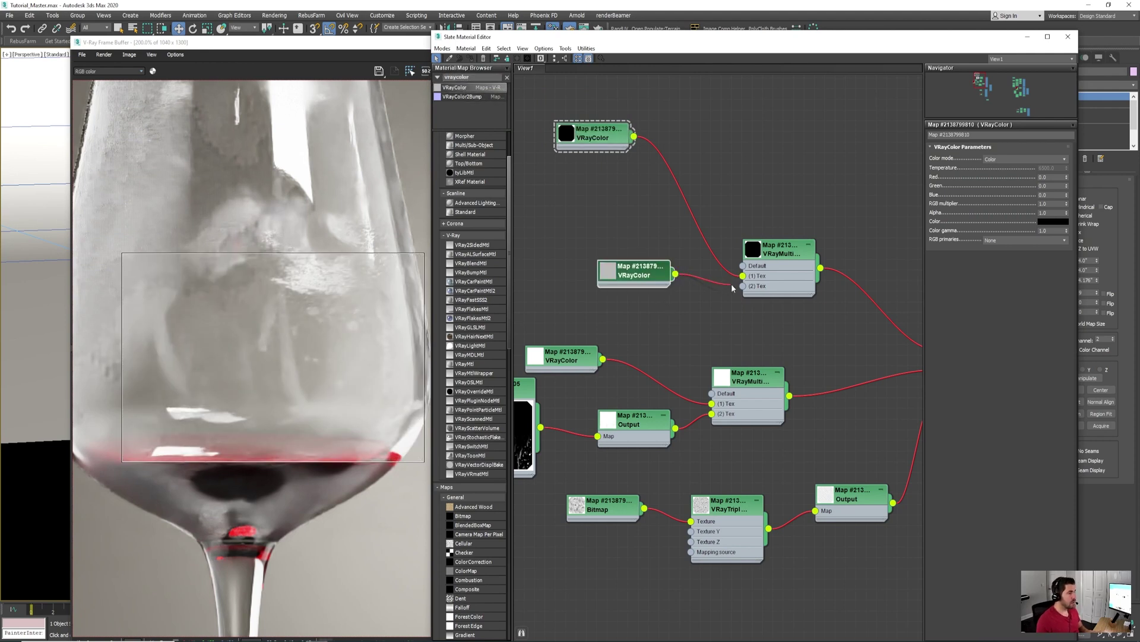
Set the color of the VRayColor map feeding (2) Tex to a dark, fully saturated magenta-red
click(647, 278)
click(1057, 221)
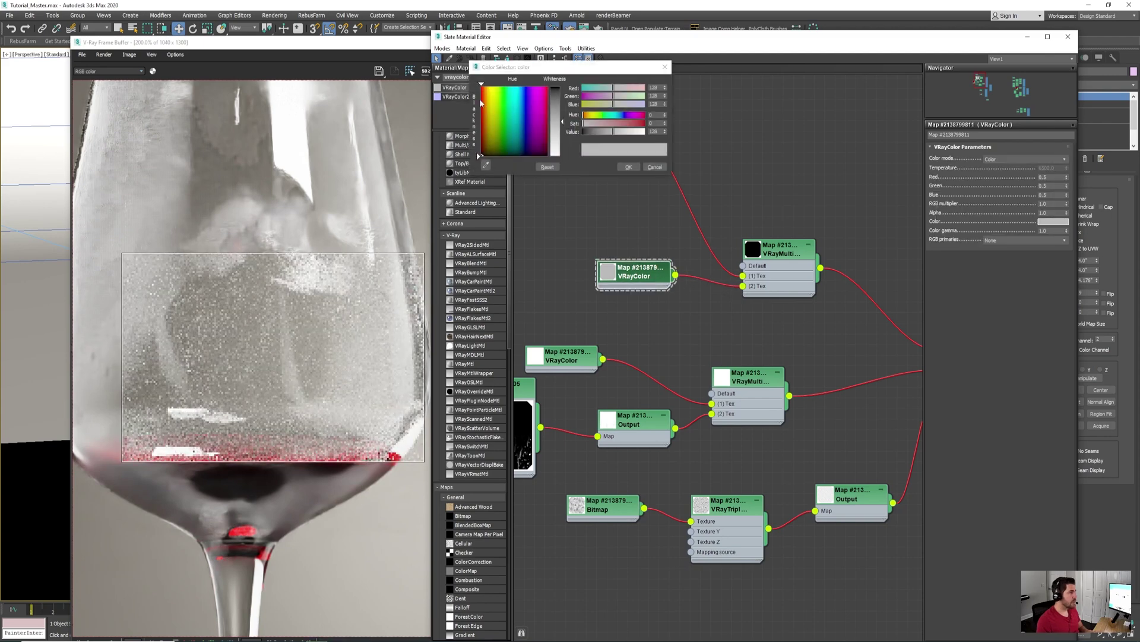
drag(543, 109, 562, 87)
drag(478, 93, 478, 131)
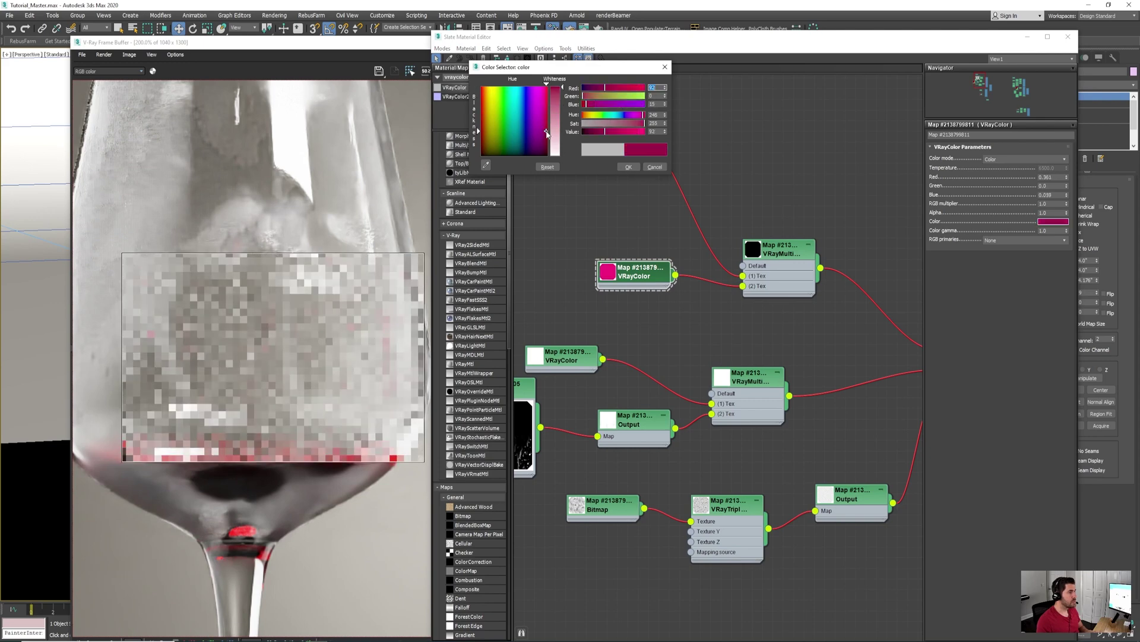
click(628, 167)
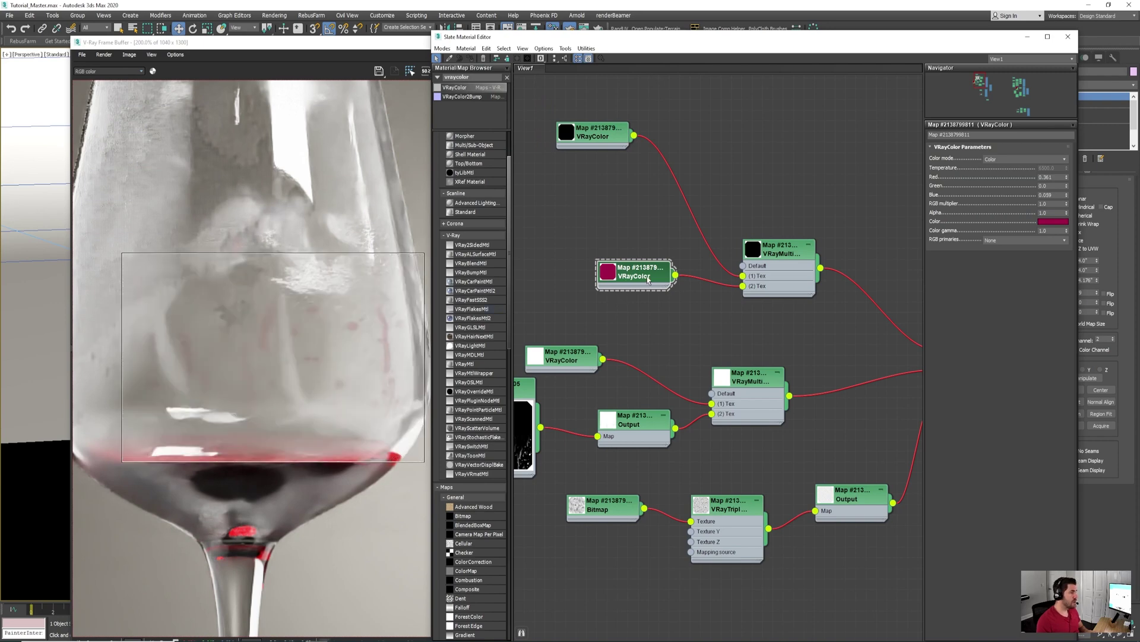
Shift the hue of the VRayColor map feeding (2) Tex to 255 for a pure dark red
click(1042, 222)
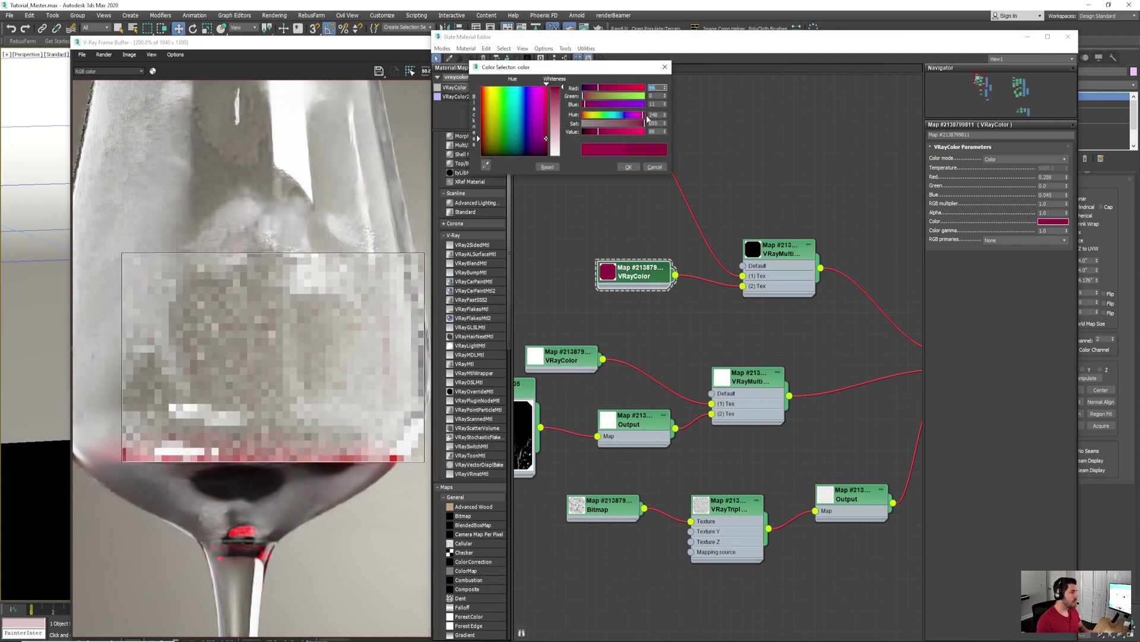
drag(643, 115, 642, 116)
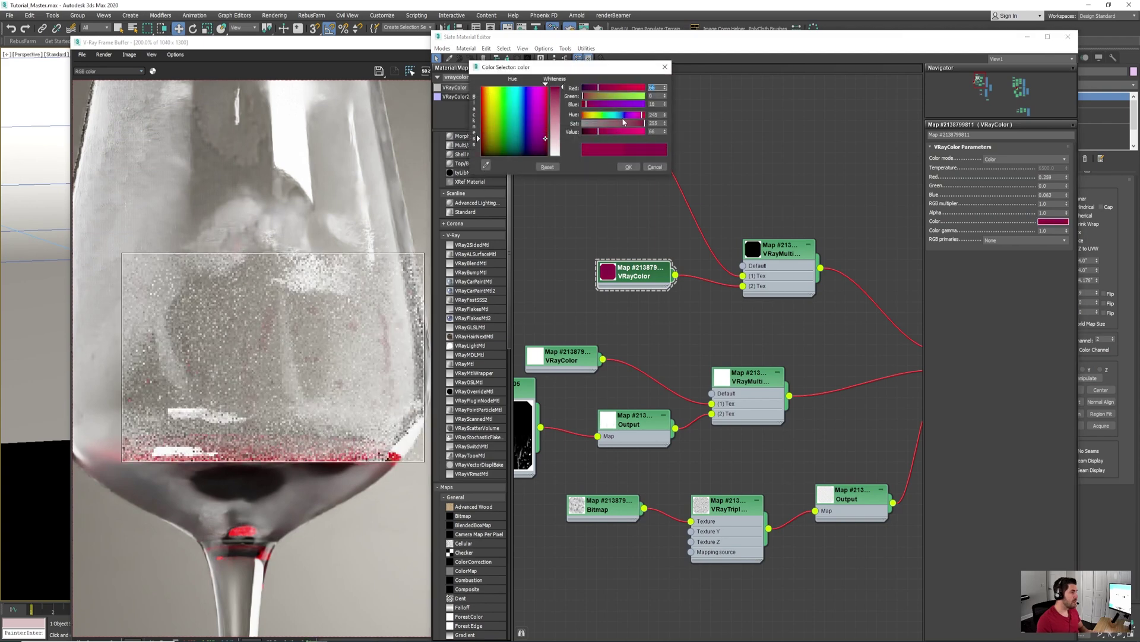
mouse_move(642, 115)
mouse_down()
mouse_move(585, 122)
mouse_move(645, 123)
mouse_up()
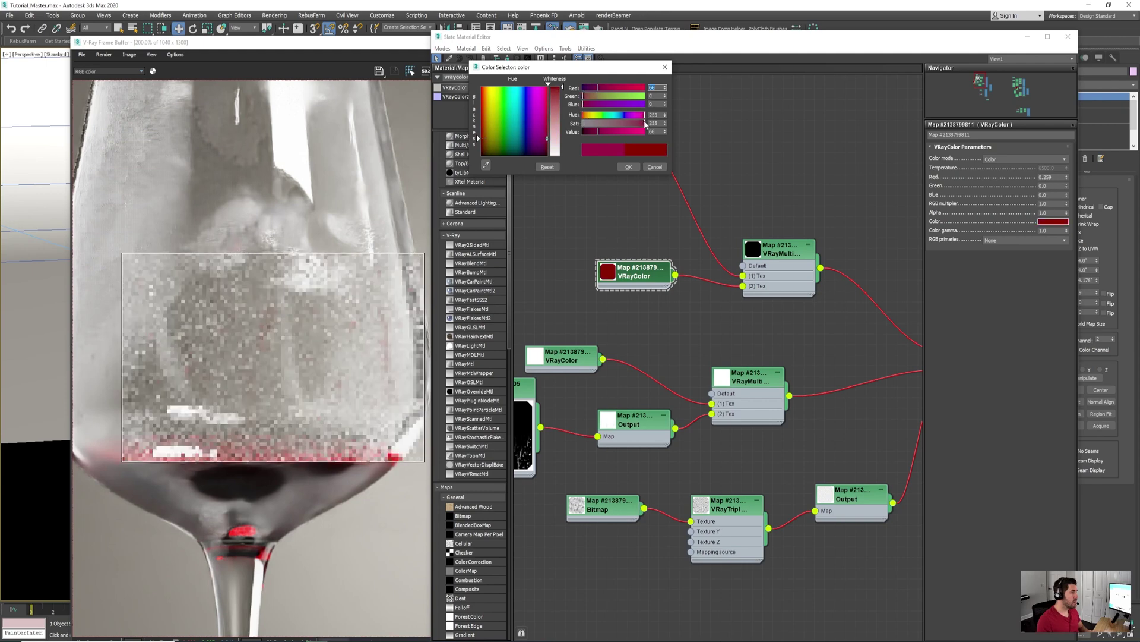
click(628, 169)
Redraw the render region around the left glass's whole bowl, stop the interactive rendering, and inspect the stains up close
scroll(240, 352, down, 2)
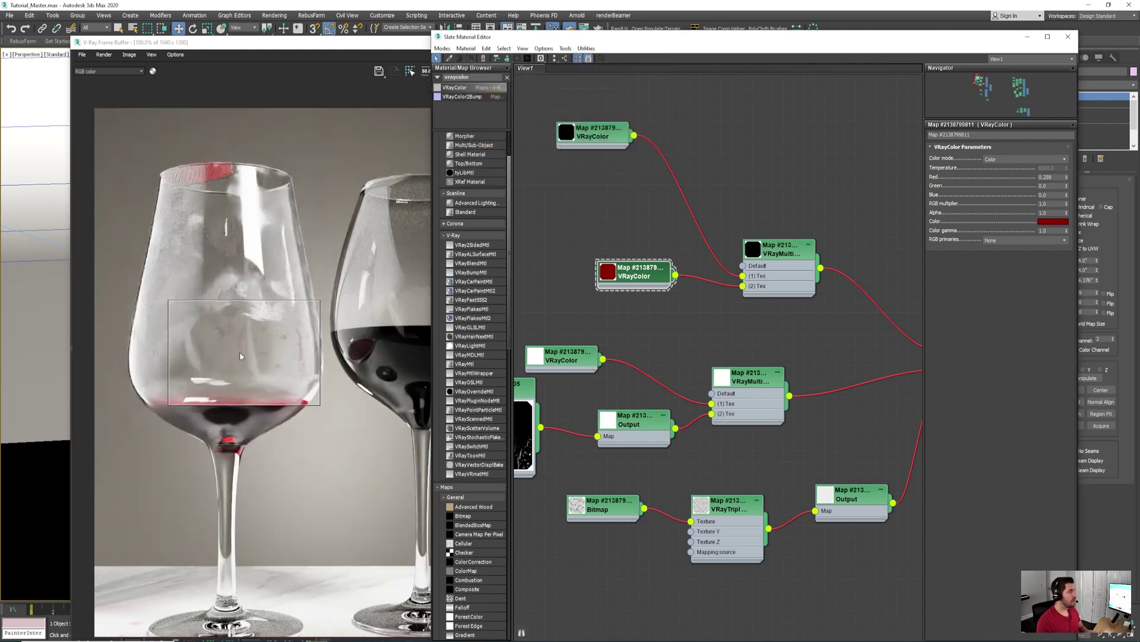
drag(313, 124, 129, 426)
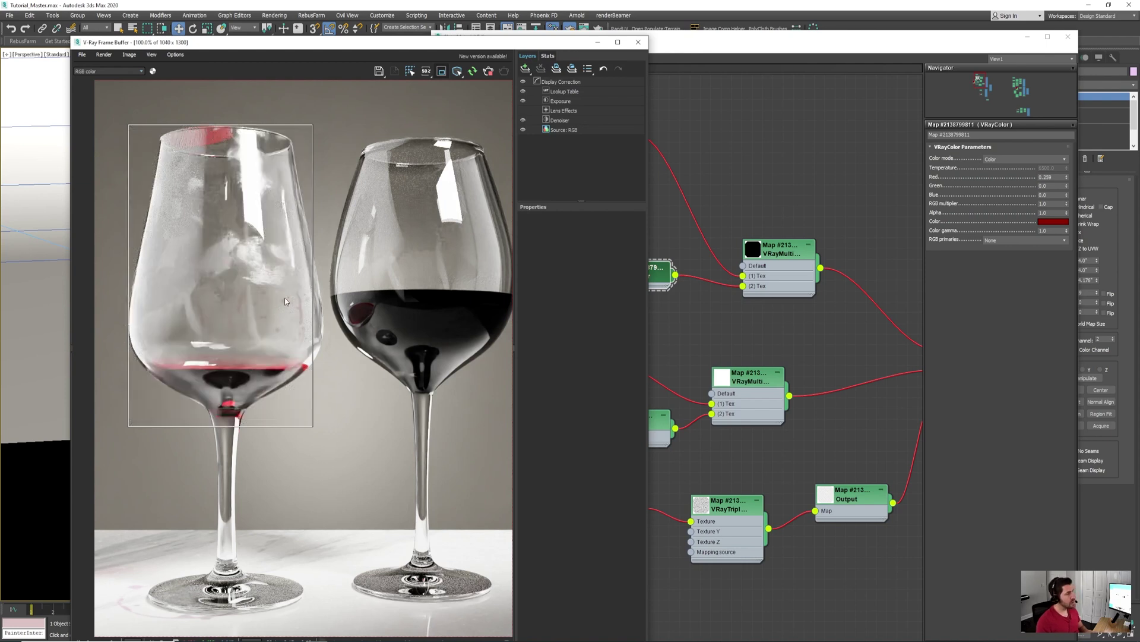
click(488, 72)
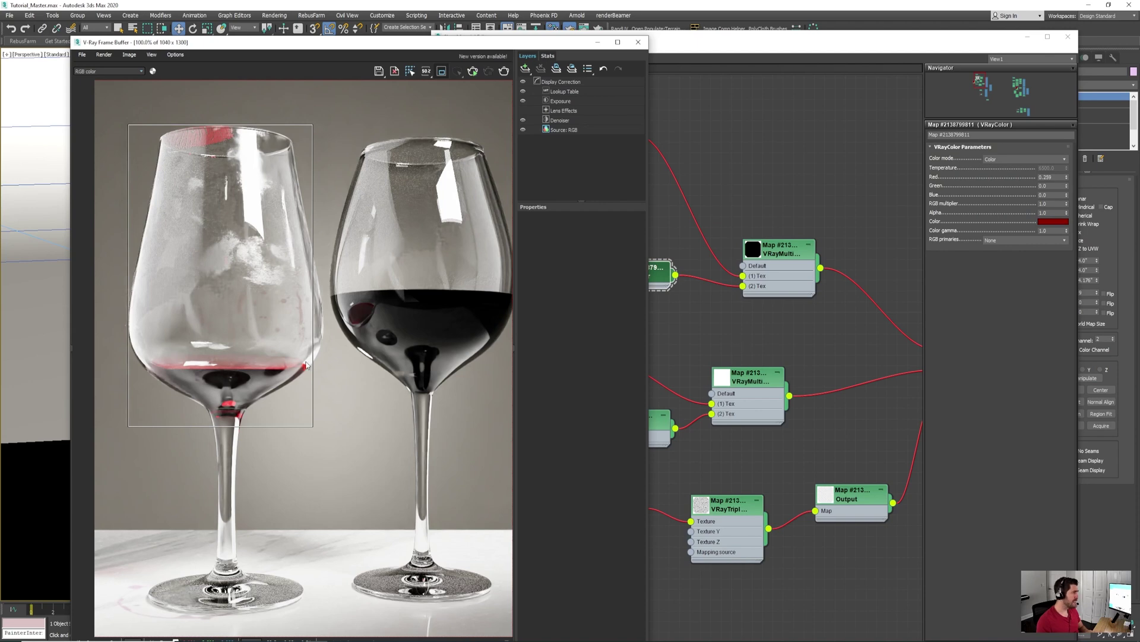
scroll(195, 135, up, 1)
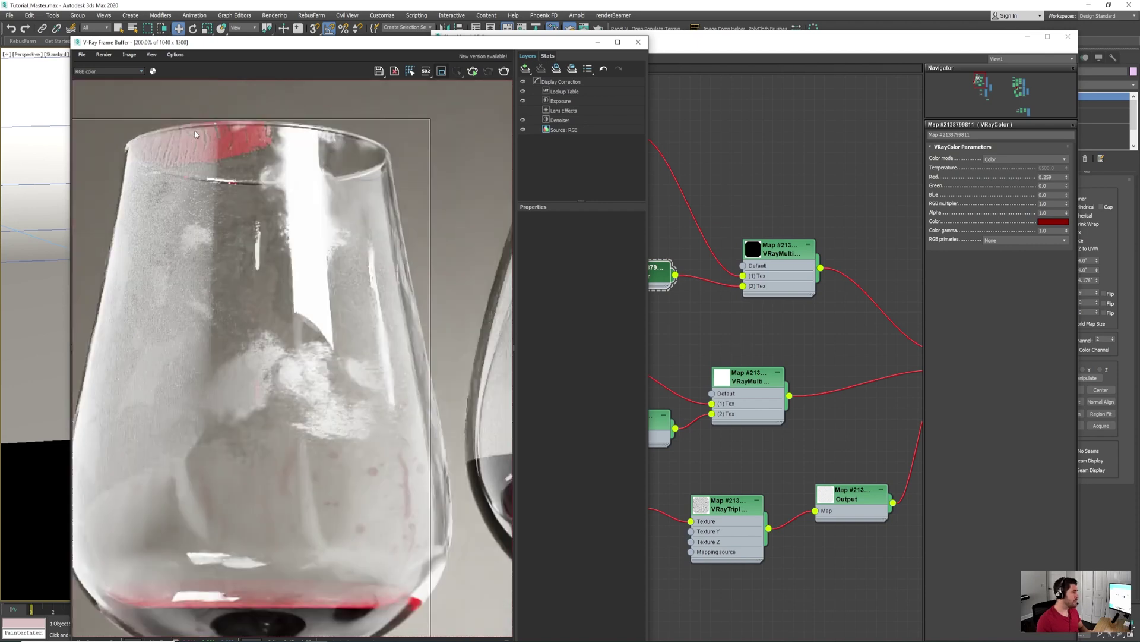
scroll(210, 197, down, 1)
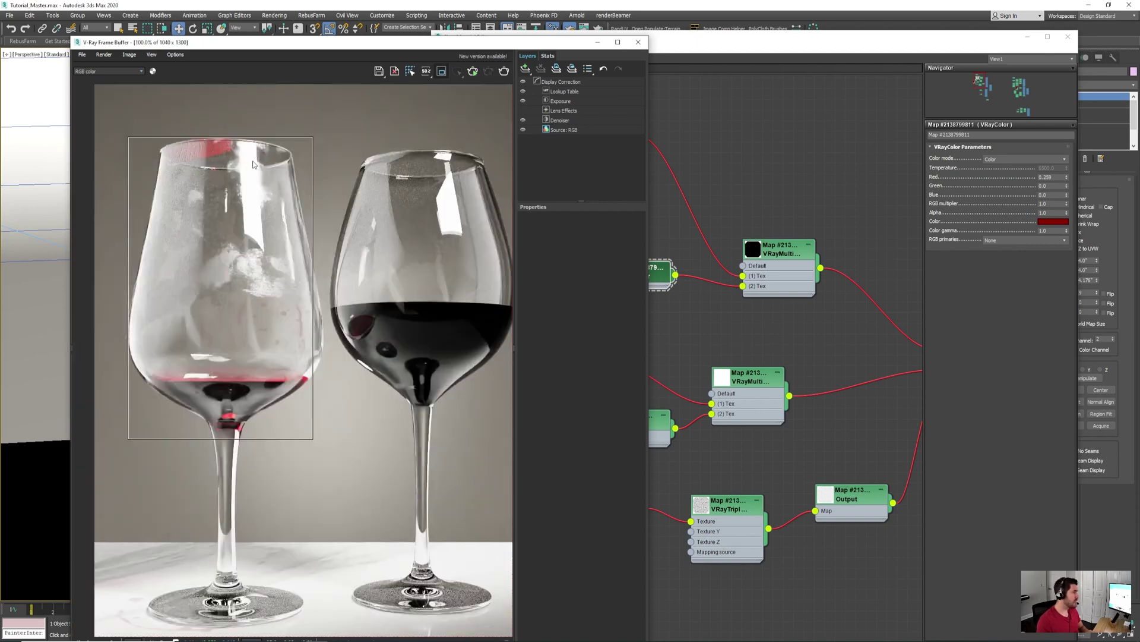
Move the diffuse VRayMultiSubTex node closer to the Glass - Dirty material to free space beside the VRayColor maps
click(962, 326)
middle_drag(763, 347, 681, 346)
scroll(681, 346, down, 1)
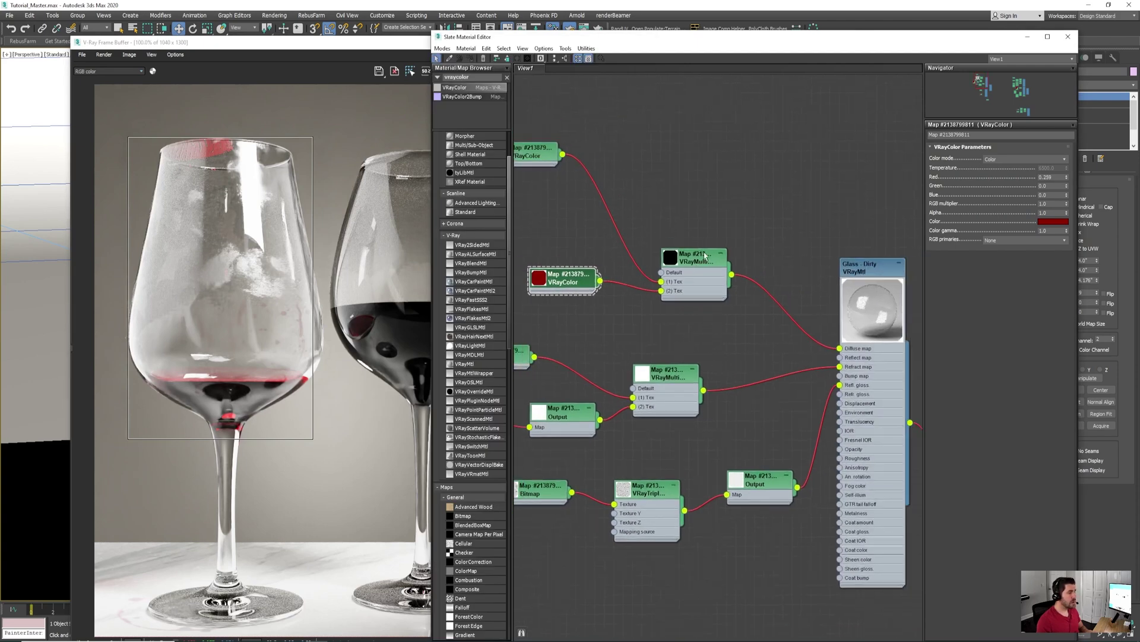
drag(706, 255, 766, 250)
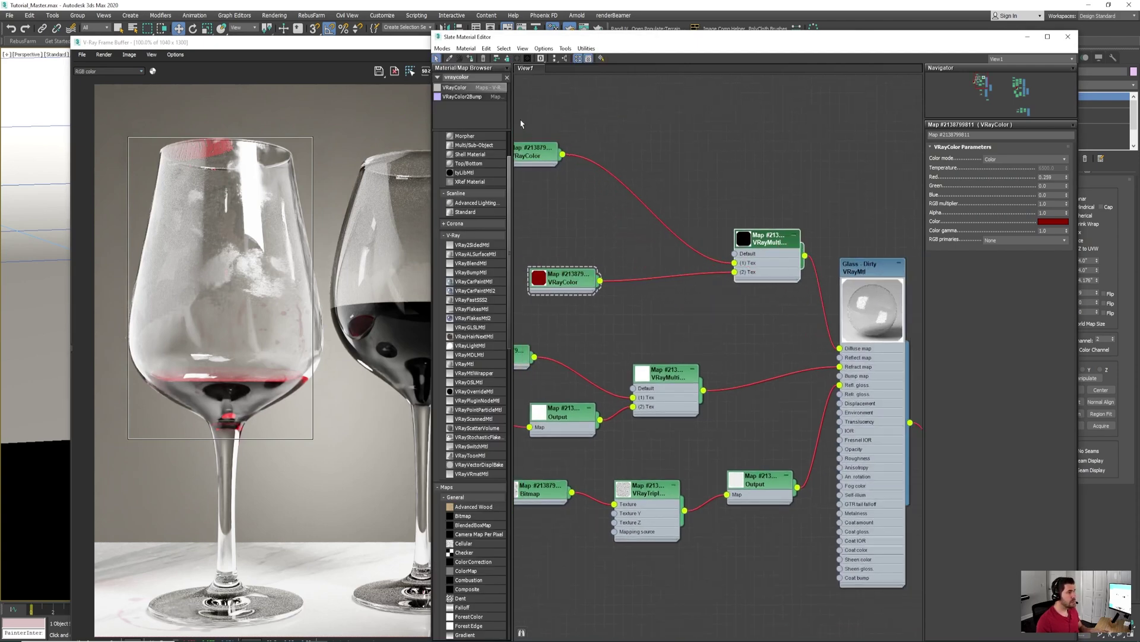
Find the Composite map and place it between the red VRayColor map and the diffuse VRayMultiSubTex
double_click(479, 79)
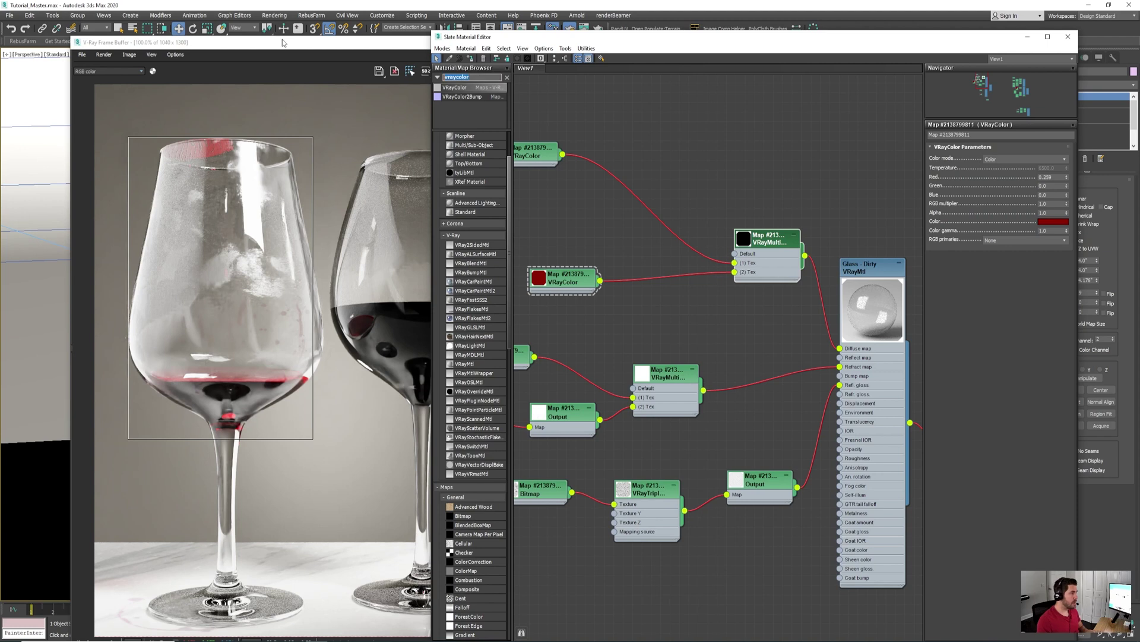
text(composite)
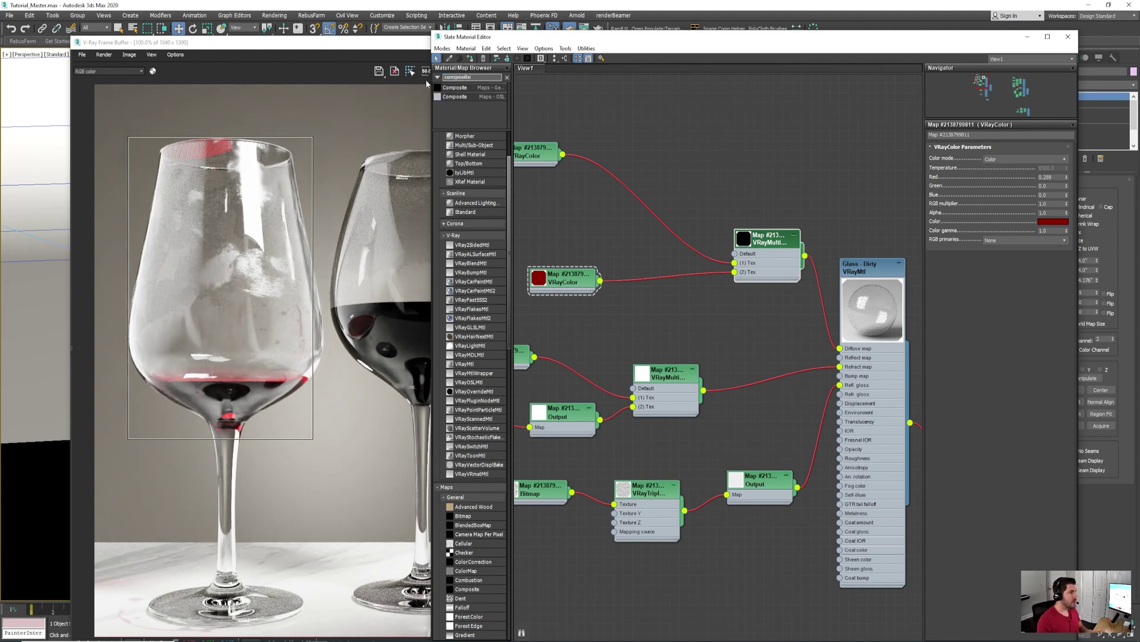
drag(665, 302, 666, 302)
middle_drag(613, 265, 704, 236)
drag(650, 253, 605, 243)
drag(724, 284, 686, 226)
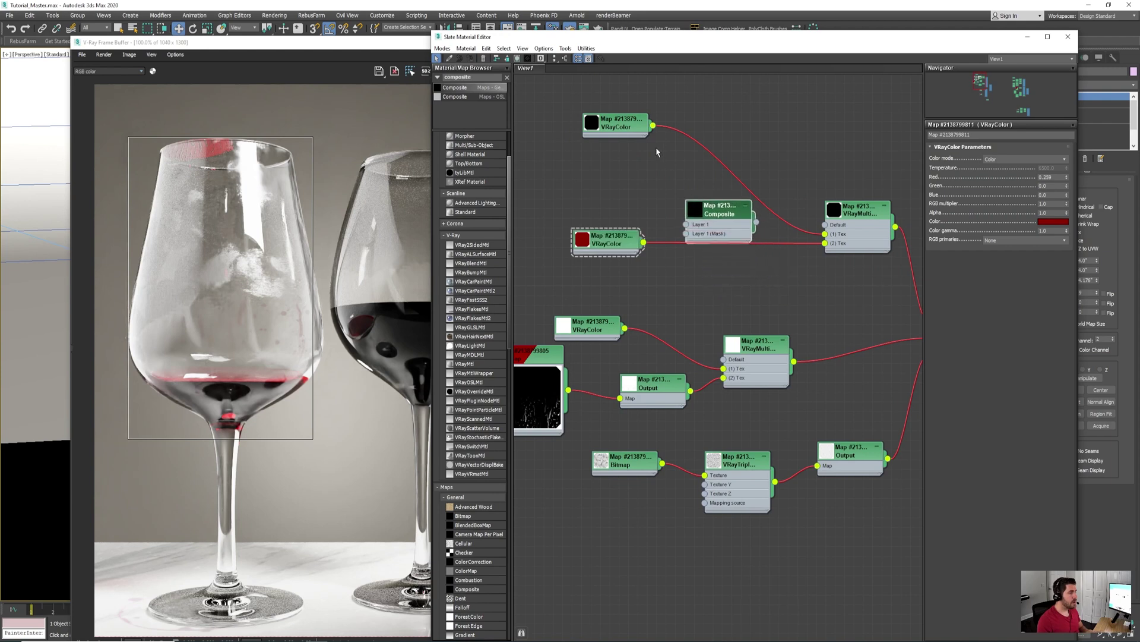
Connect the black VRayColor to the Composite's Layer 1 and add a second layer fed by the red VRayColor
drag(654, 126, 687, 224)
click(714, 211)
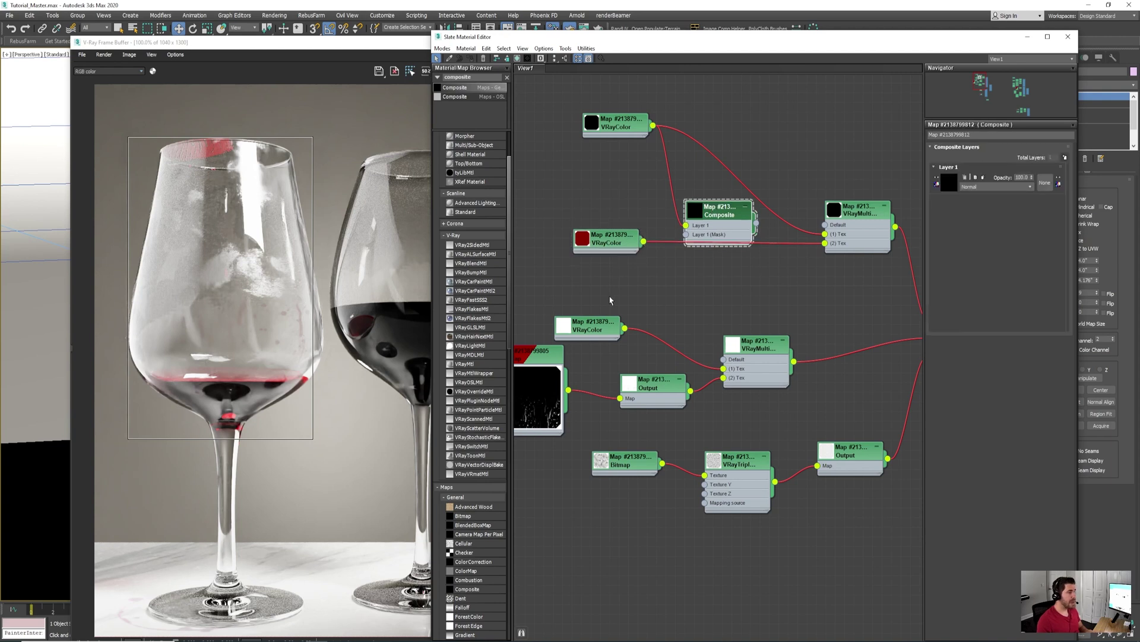
scroll(542, 419, up, 2)
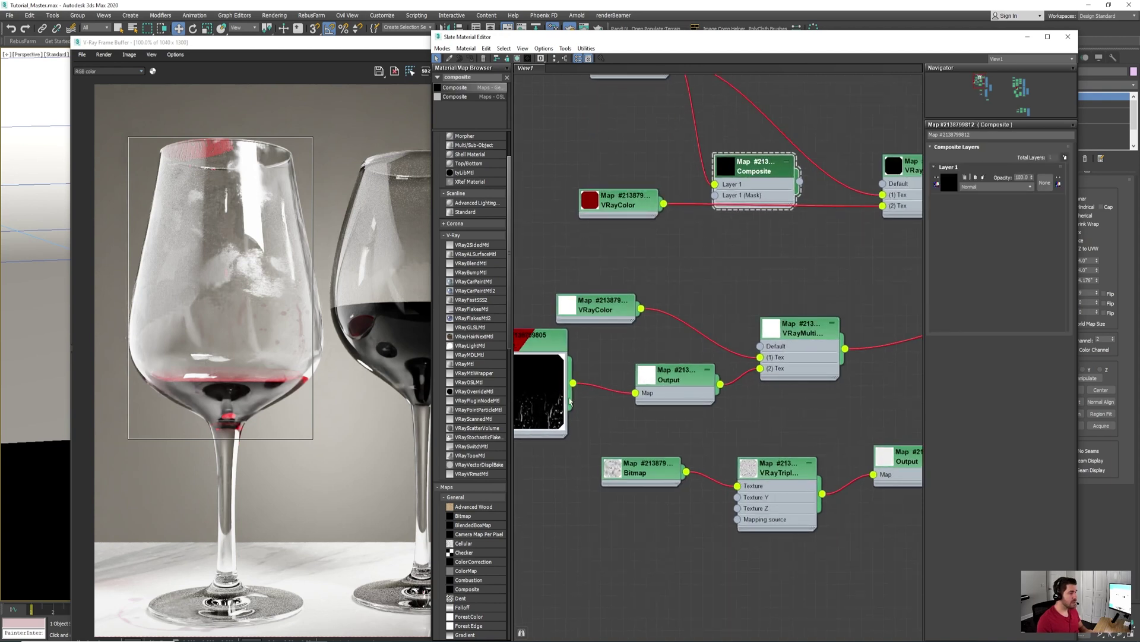
scroll(636, 267, down, 1)
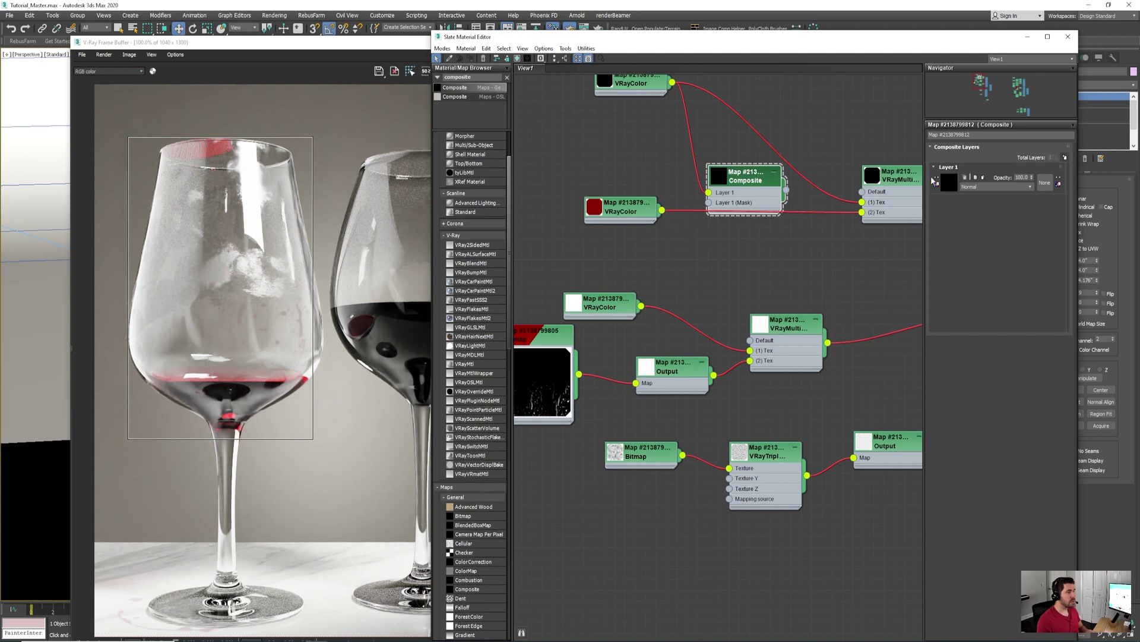
click(1065, 158)
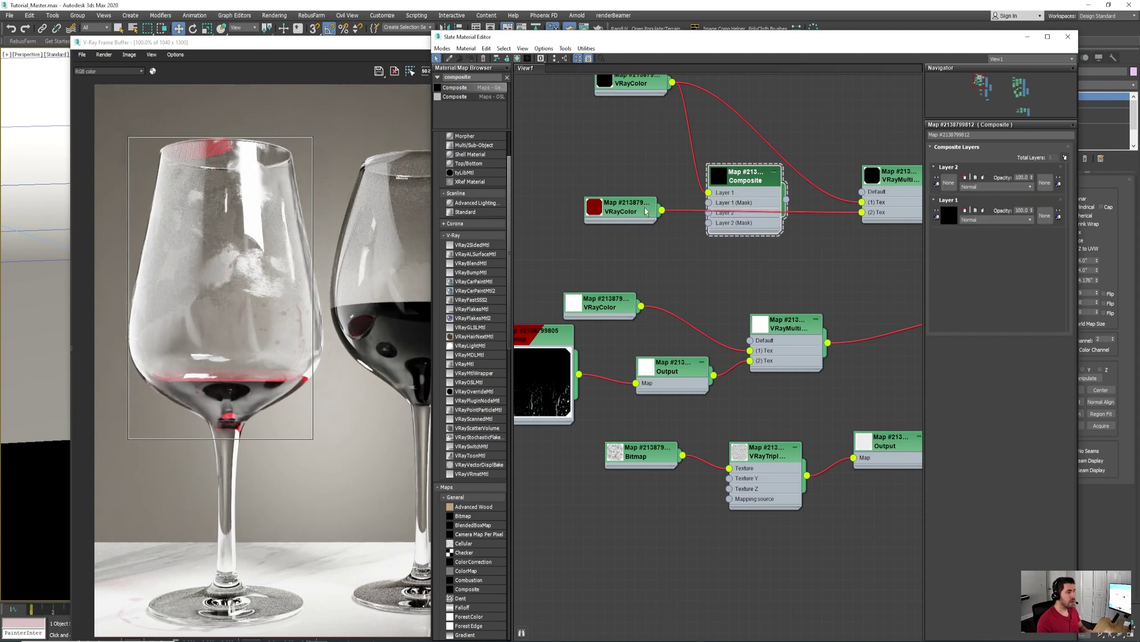
drag(646, 211, 713, 215)
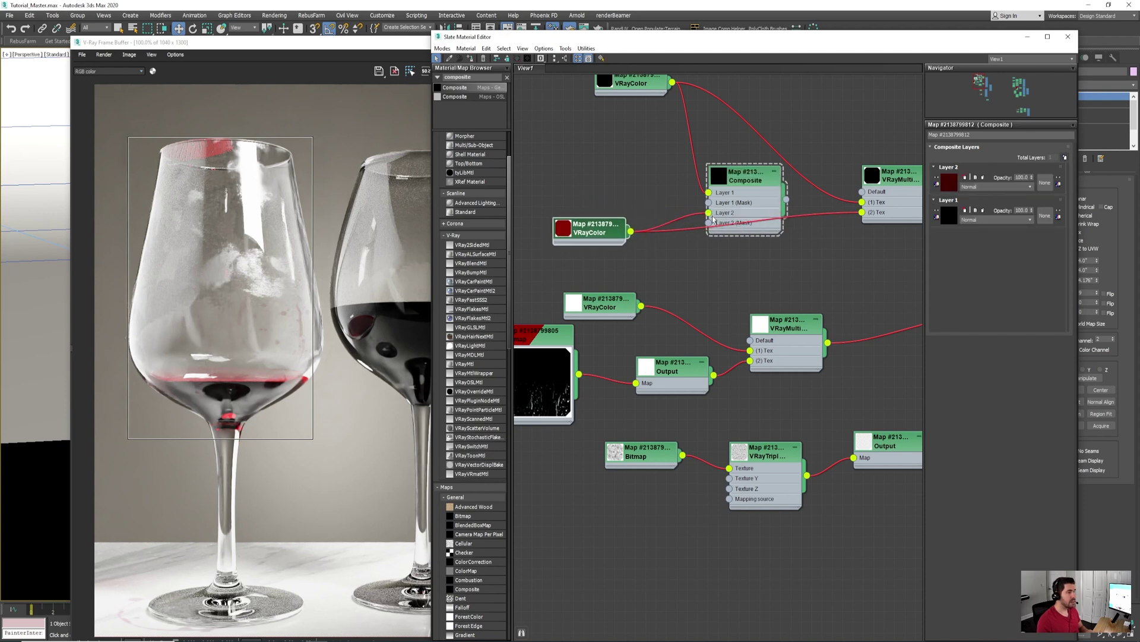
Connect the Composite map to the diffuse VRayMultiSubTex's (2) Tex input and the stains bitmap to the Composite's Layer 2 (Mask)
drag(787, 200, 862, 212)
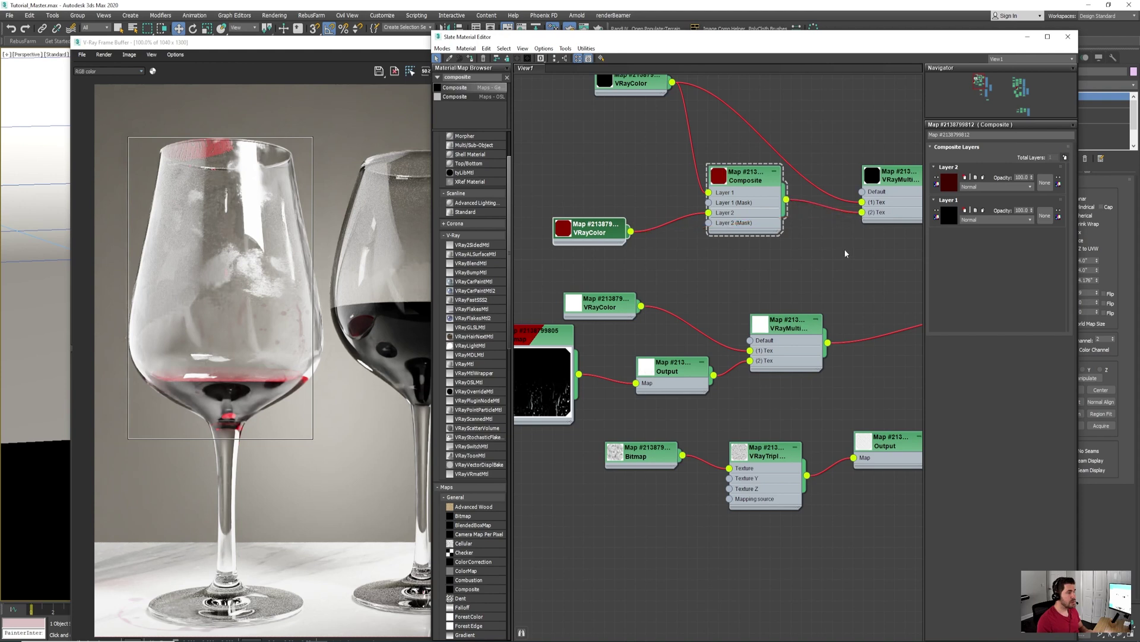
middle_drag(618, 263, 693, 234)
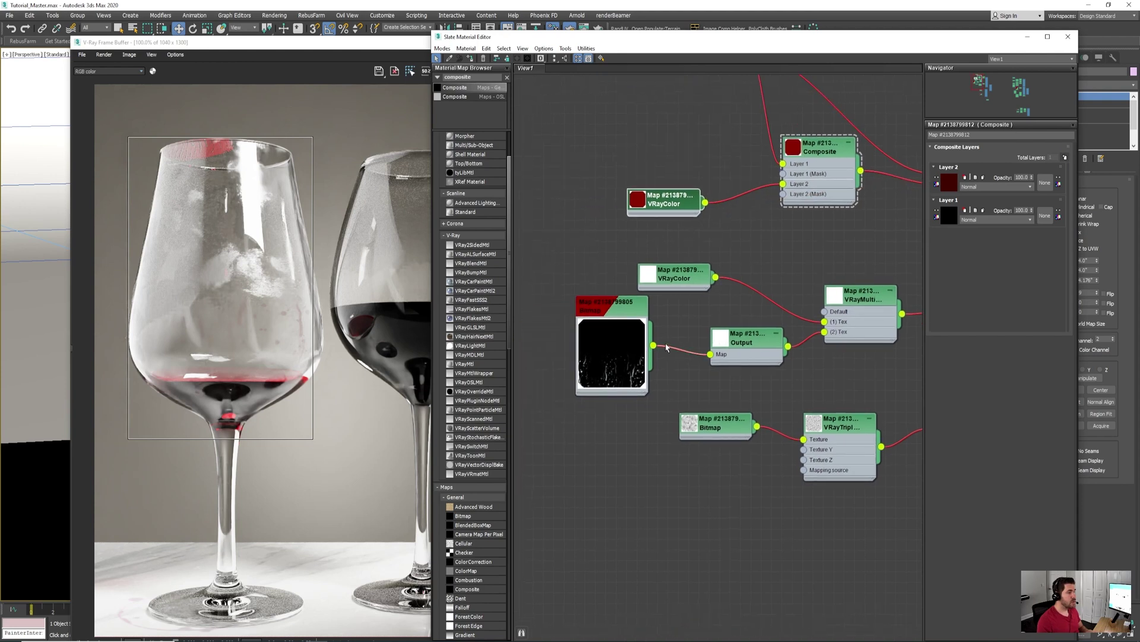
drag(653, 345, 783, 193)
middle_drag(796, 284, 759, 360)
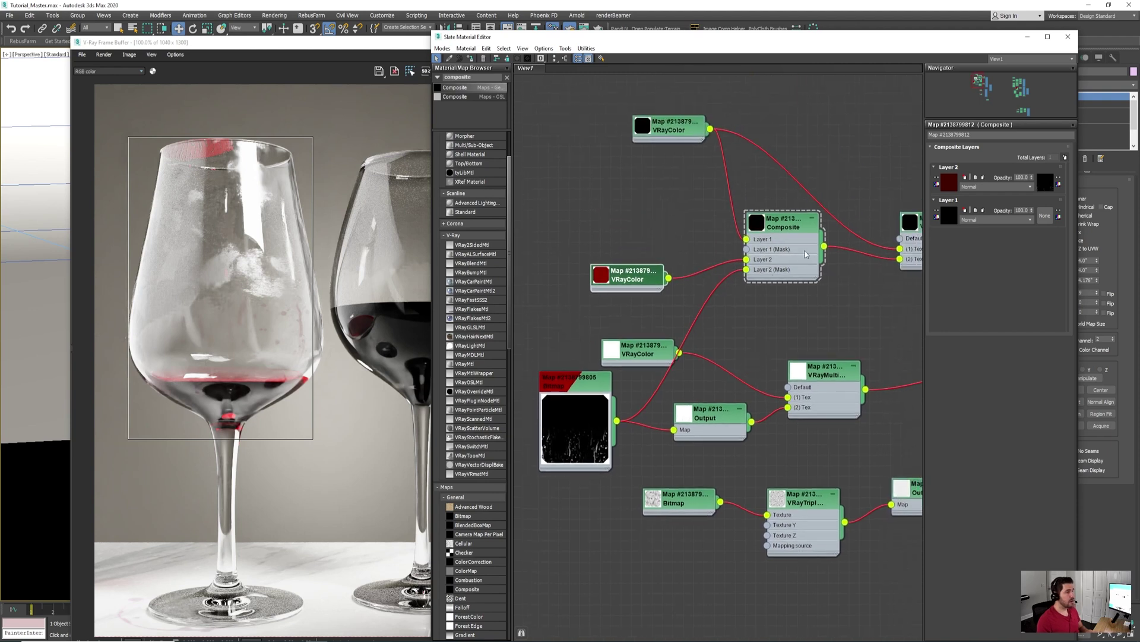
scroll(757, 243, up, 1)
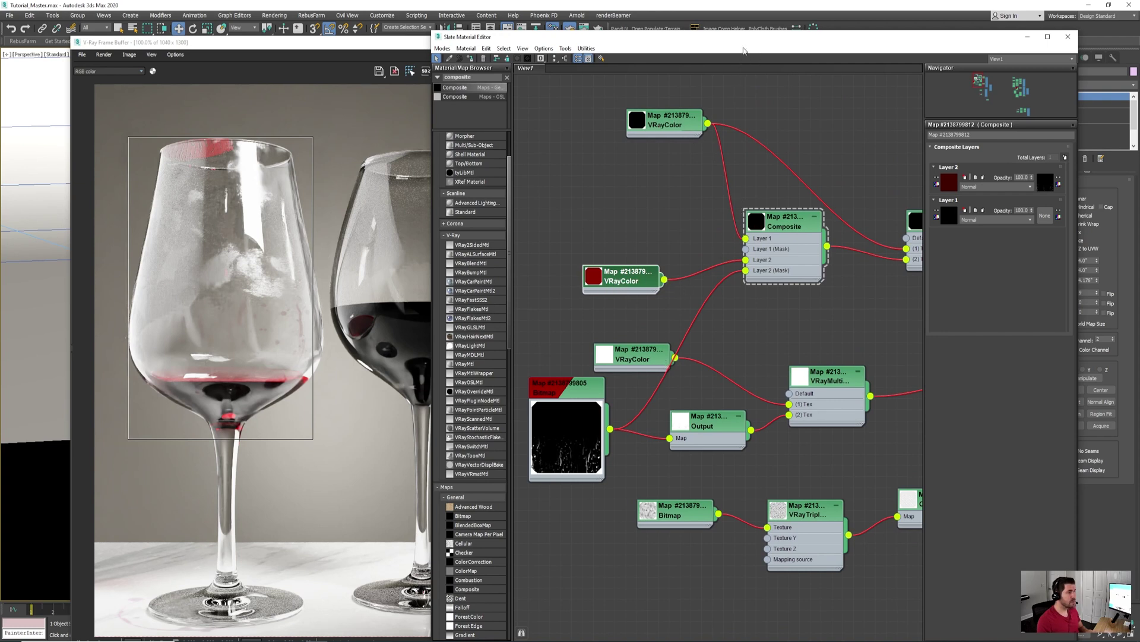
Restart the interactive rendering in the V-Ray Frame Buffer and examine the stains on the left glass up close
drag(694, 37, 844, 38)
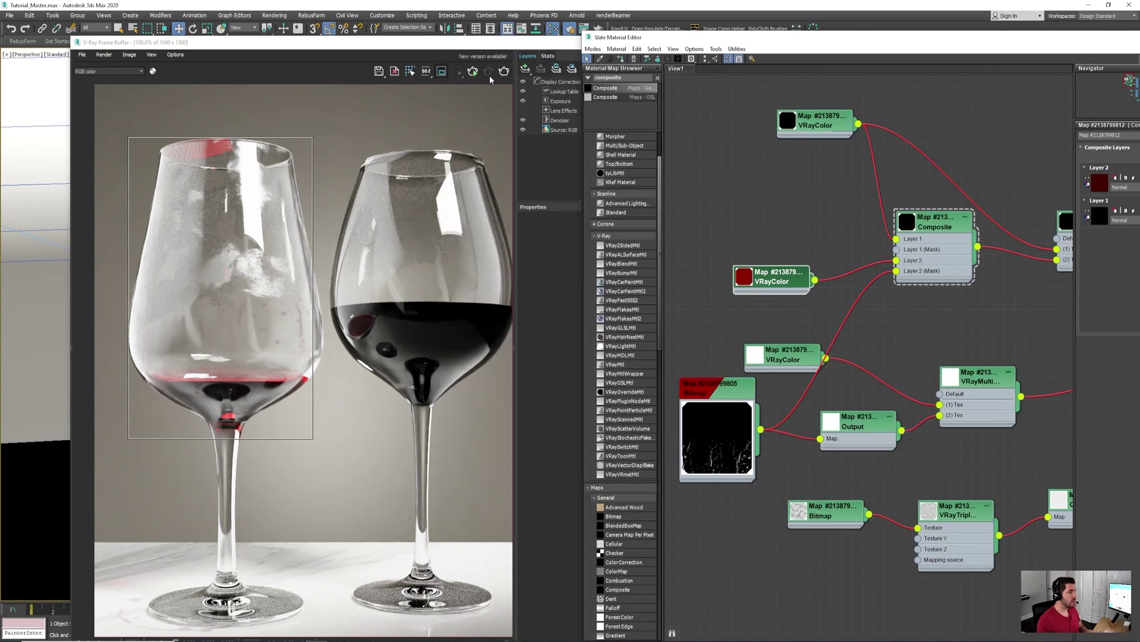
click(475, 76)
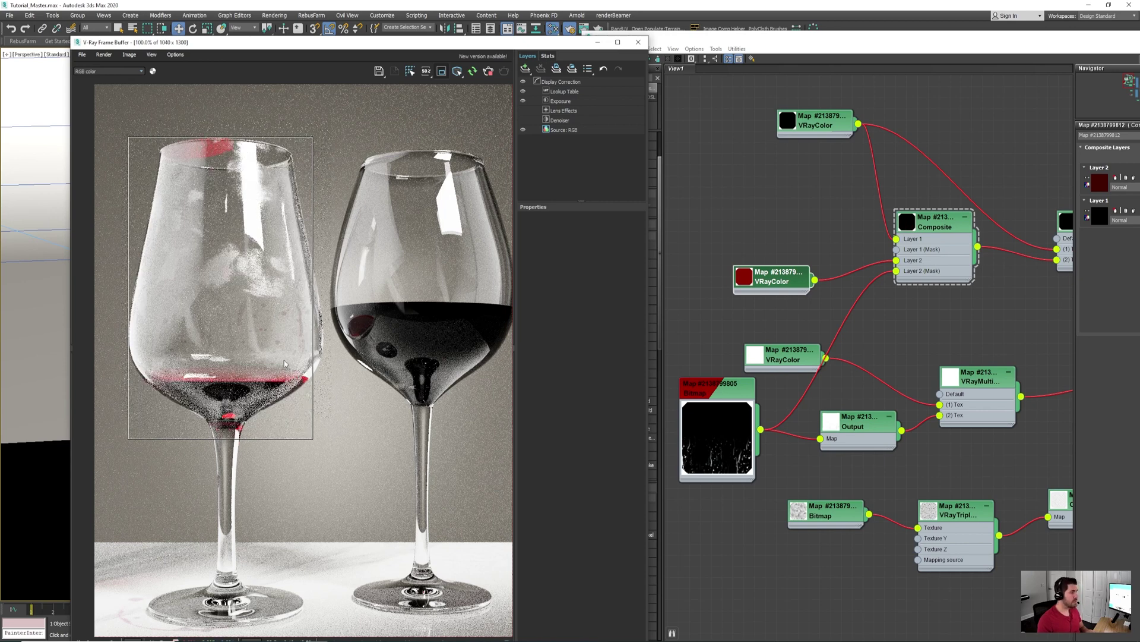
scroll(285, 364, up, 1)
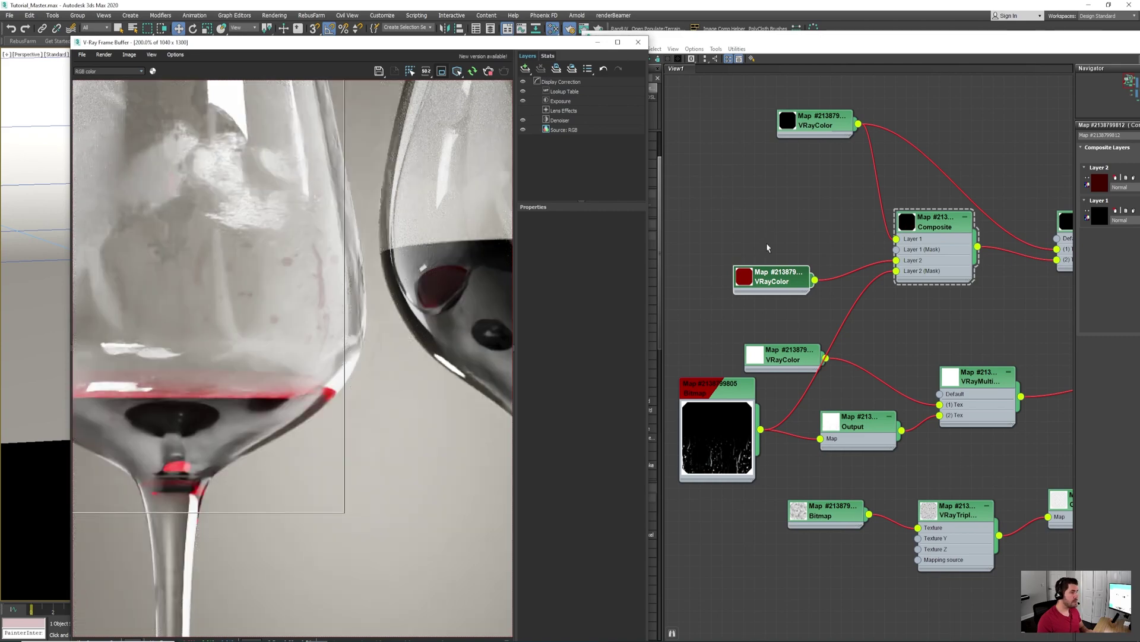
Show the parameters of the Output map that follows the stains bitmap, with the Slate Material Editor fully in view
click(772, 279)
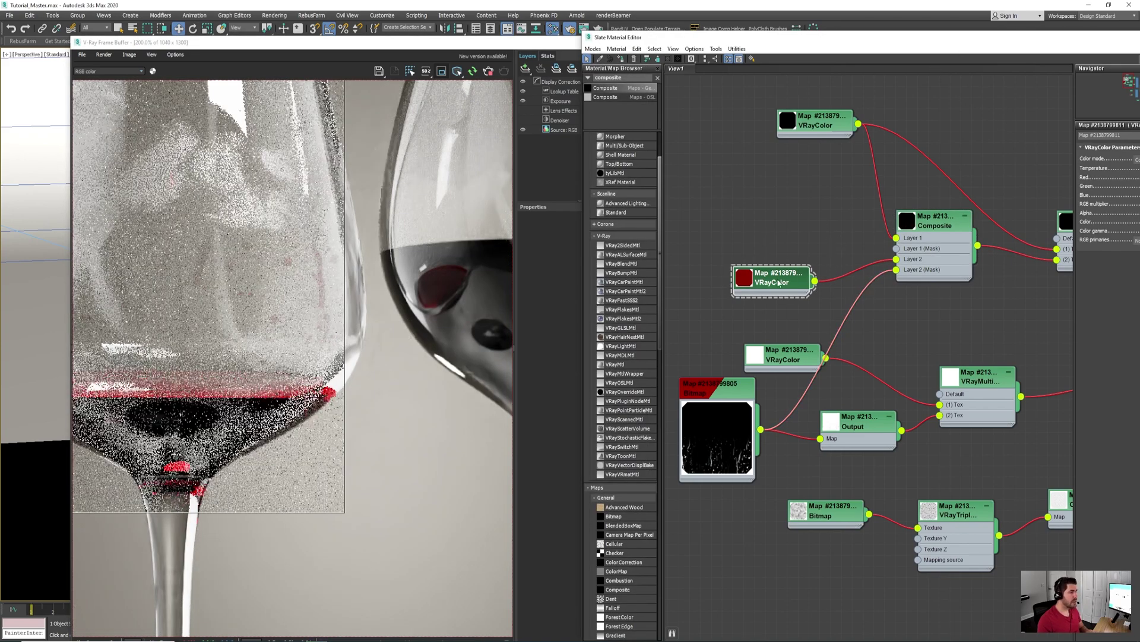
middle_drag(908, 304, 814, 299)
scroll(814, 299, down, 6)
scroll(779, 375, up, 2)
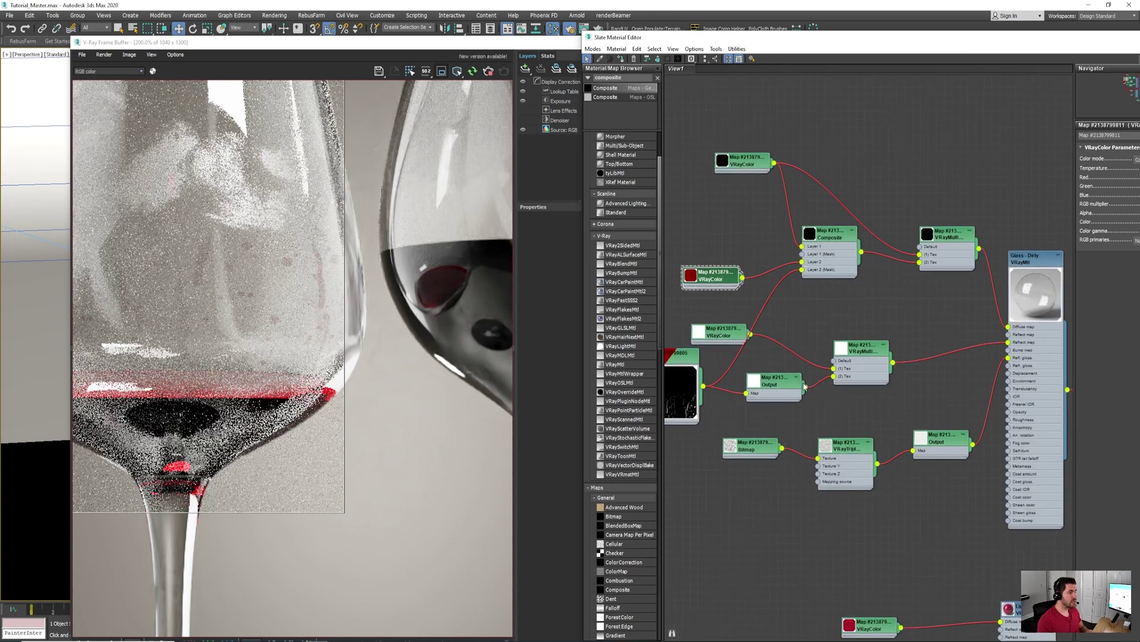
click(776, 380)
double_click(776, 380)
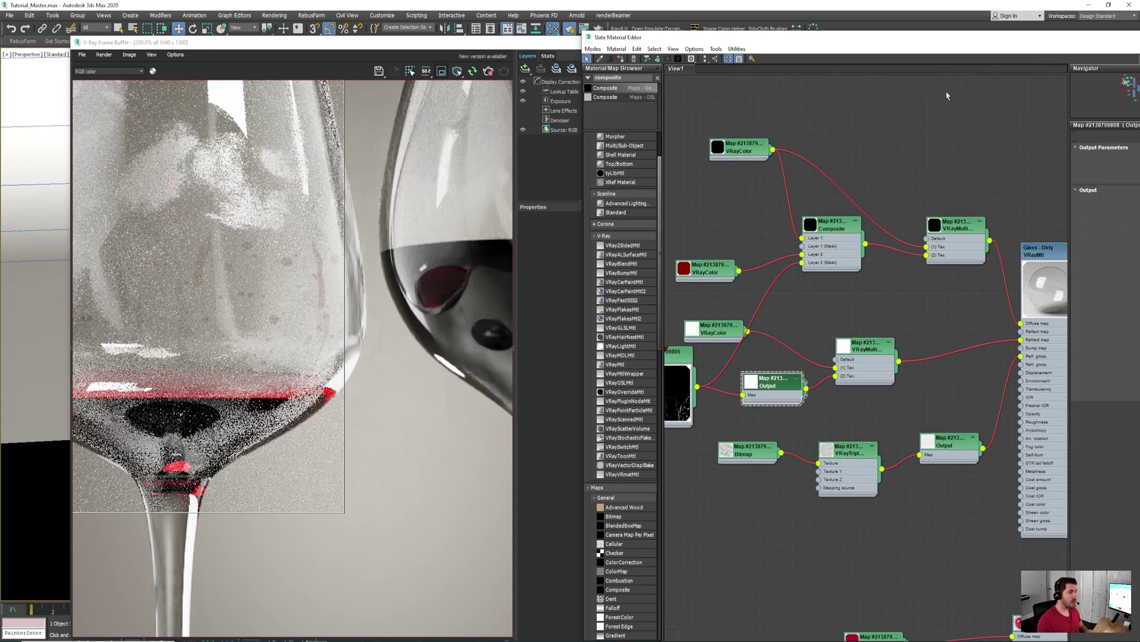
drag(1006, 44, 914, 44)
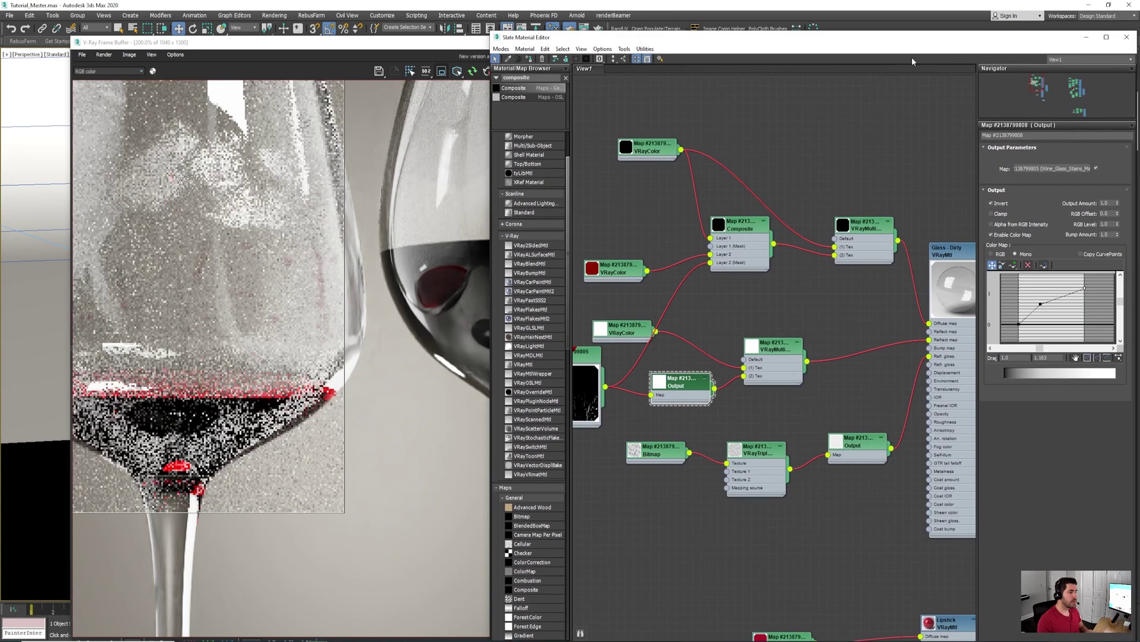
Raise the middle point of the stains Output's color curve to 0.332, 0.783 and examine the updated left glass
drag(1041, 303, 1041, 300)
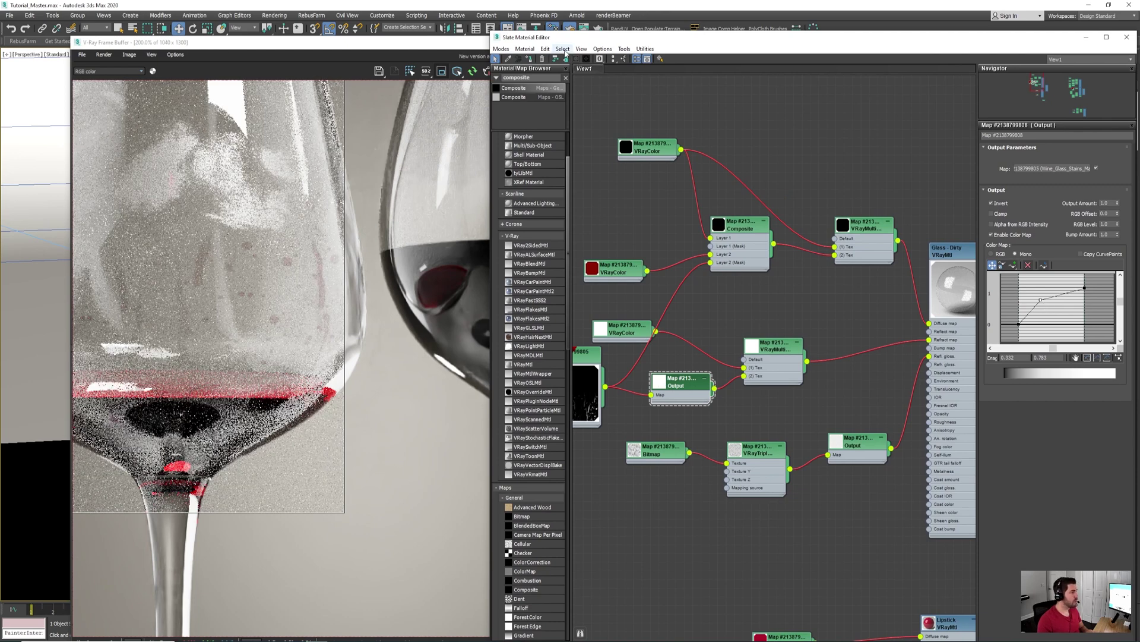
drag(571, 37, 756, 51)
scroll(319, 300, down, 2)
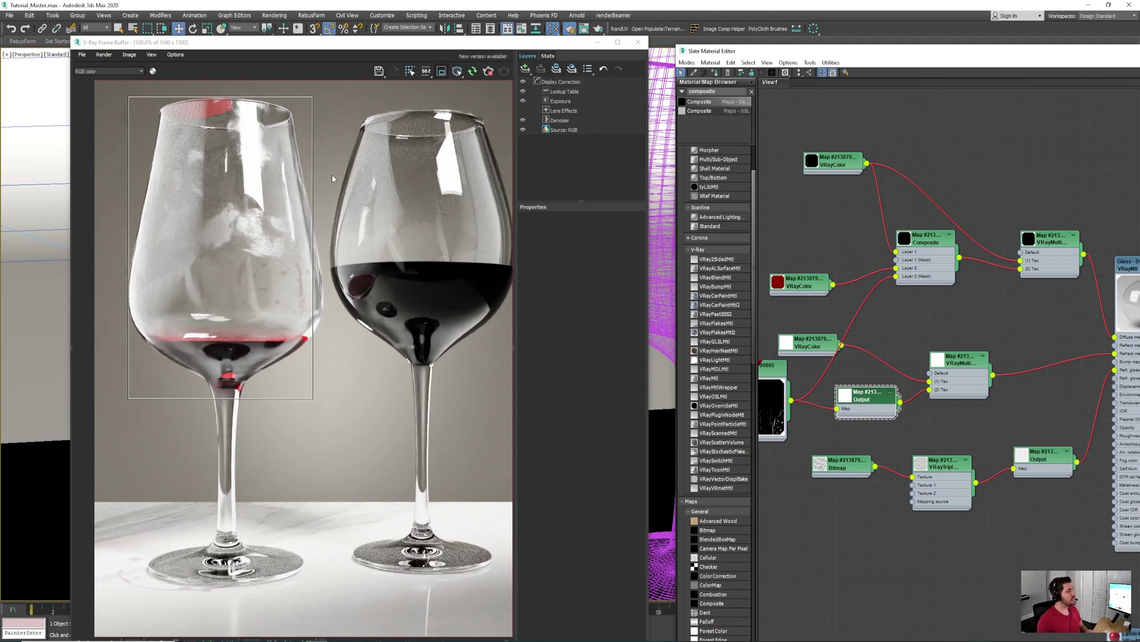
scroll(300, 264, down, 1)
Set the render region around the right glass's bowl and stop the interactive rendering
drag(392, 240, 292, 350)
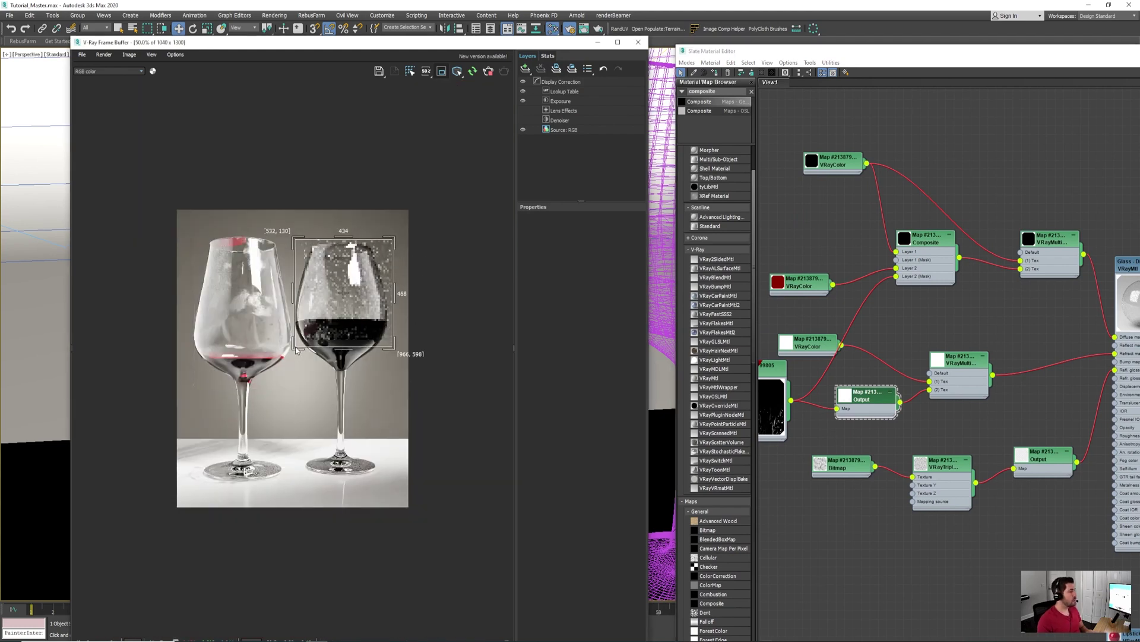
click(488, 72)
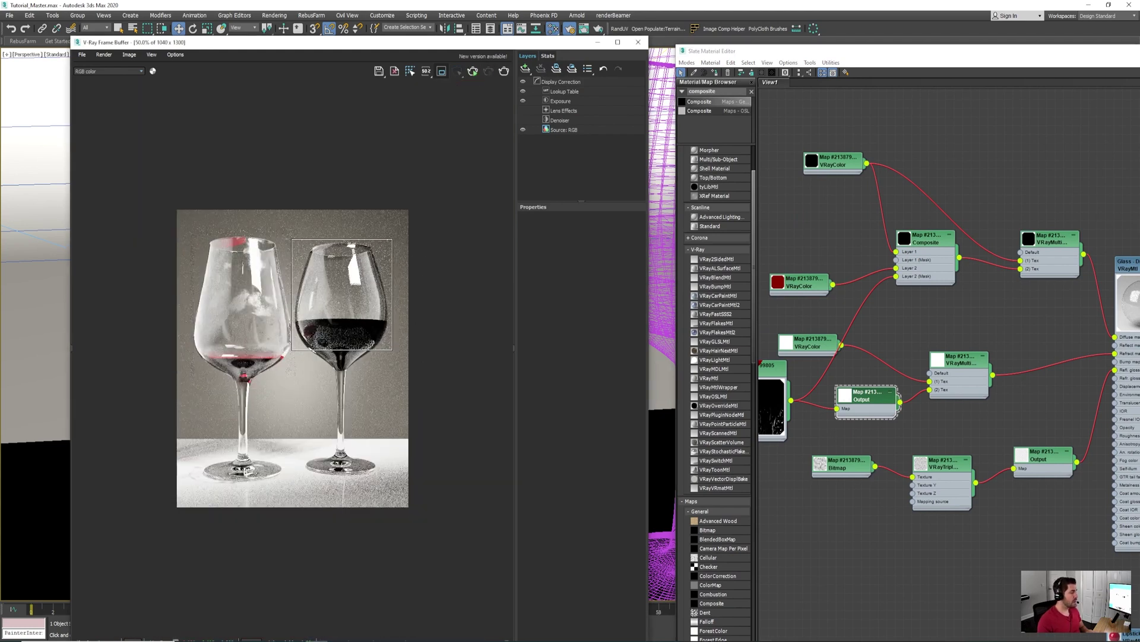
drag(1139, 66, 667, 71)
scroll(475, 264, down, 4)
scroll(523, 268, up, 3)
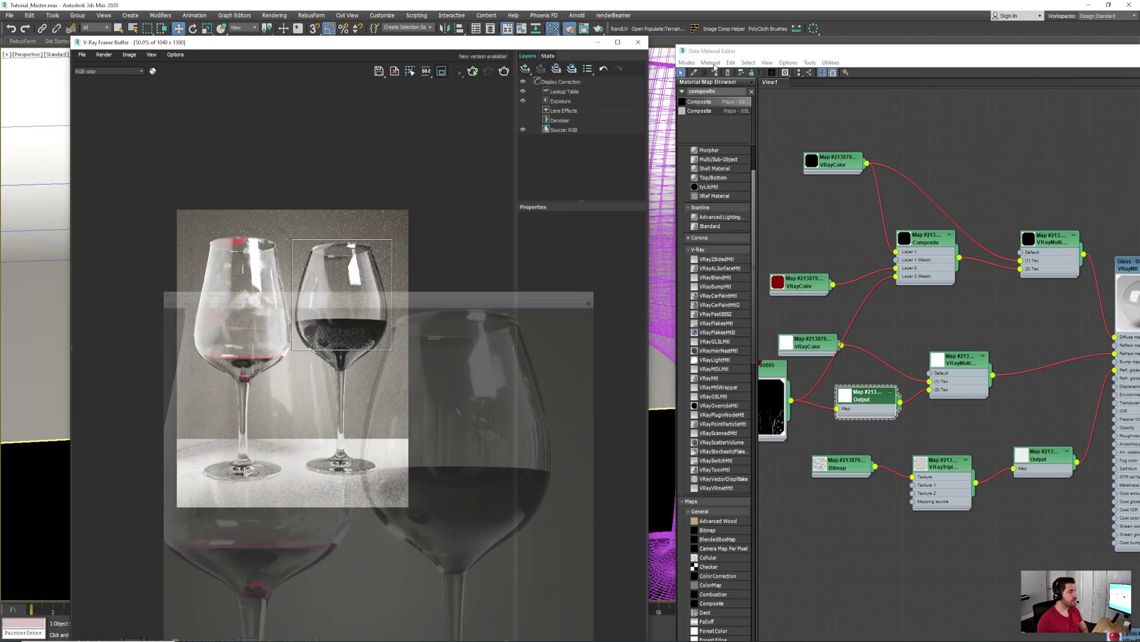
click(712, 67)
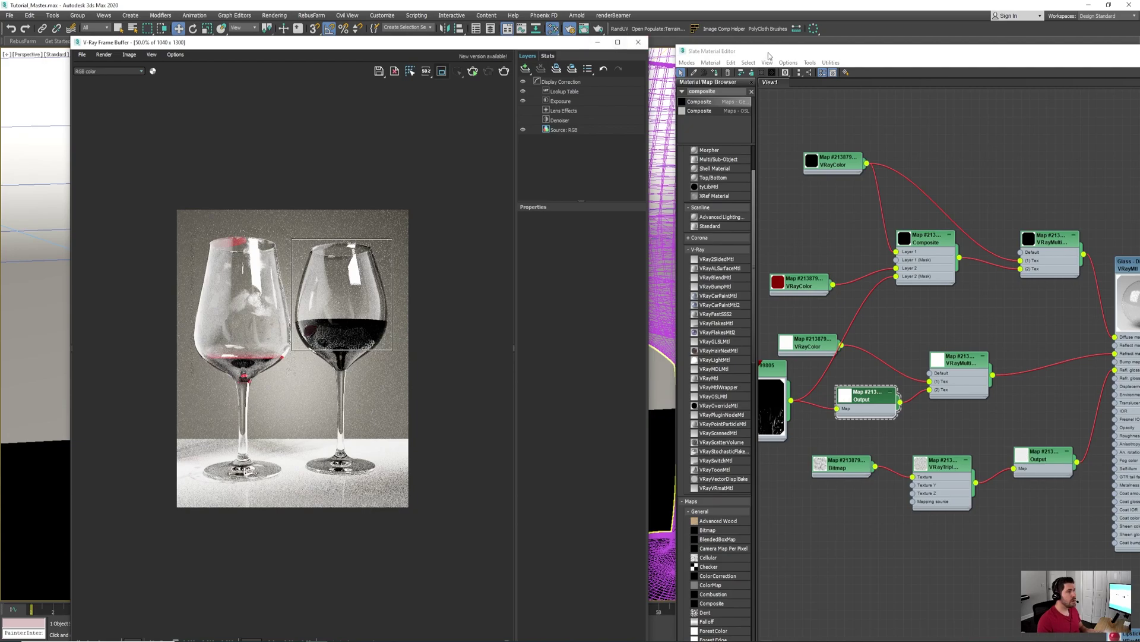
Uncover the viewport, select the right wine glass and show its Editable Poly settings
drag(769, 54, 1115, 79)
drag(543, 44, 228, 40)
click(686, 120)
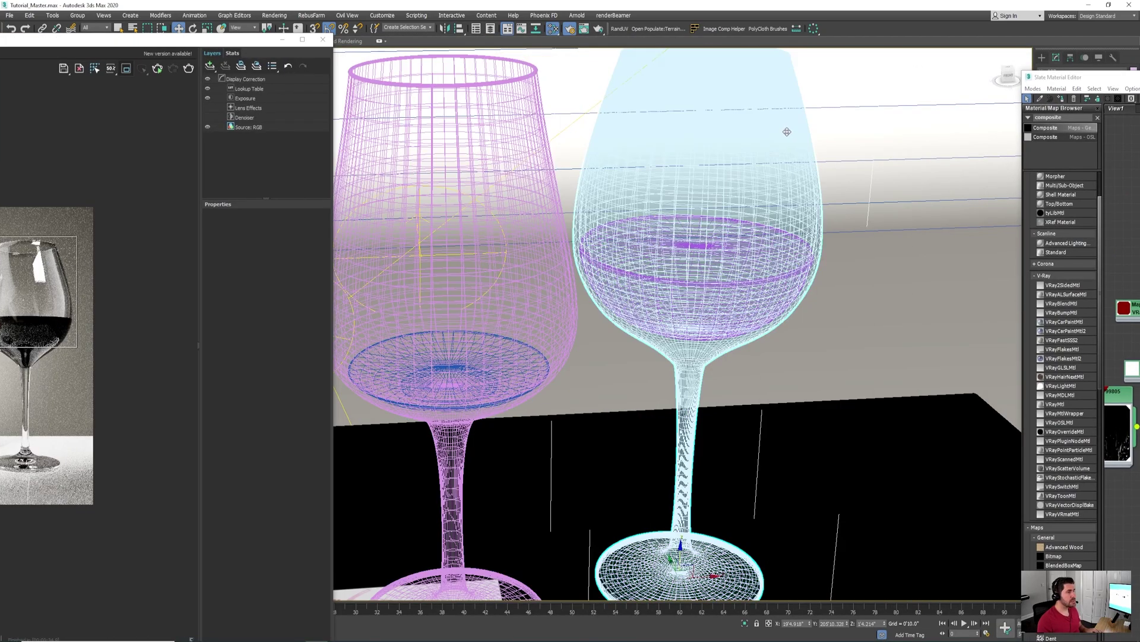
middle_drag(949, 121, 915, 159)
drag(1099, 82, 1139, 82)
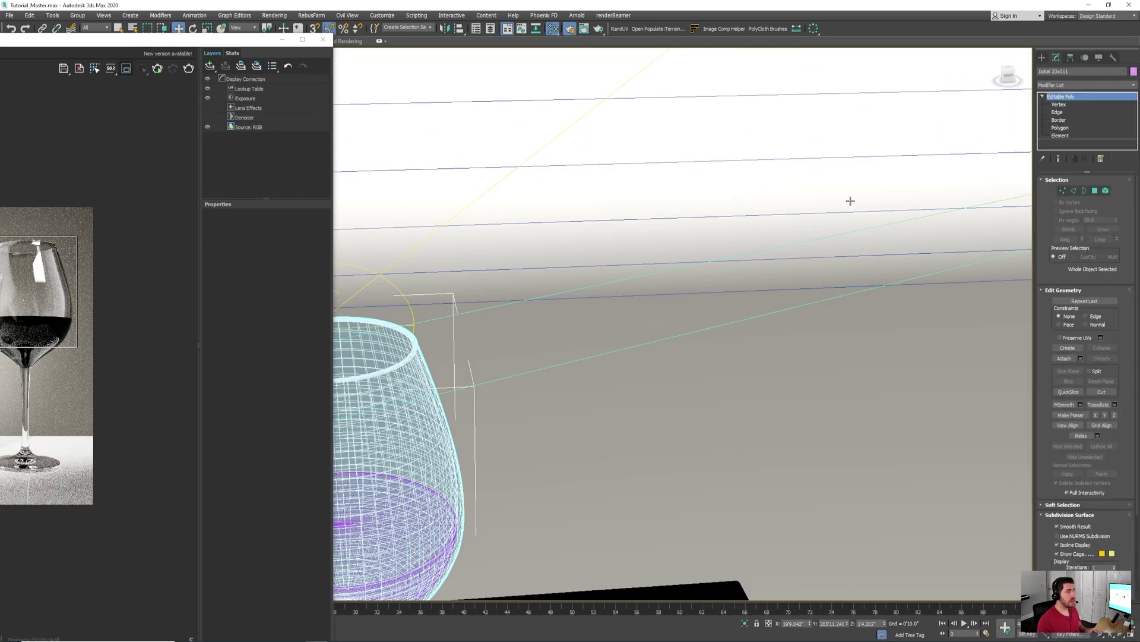
Select all interior polygons of the right glass's bowl at polygon level using By Angle selection
middle_drag(535, 284, 789, 210)
click(1095, 190)
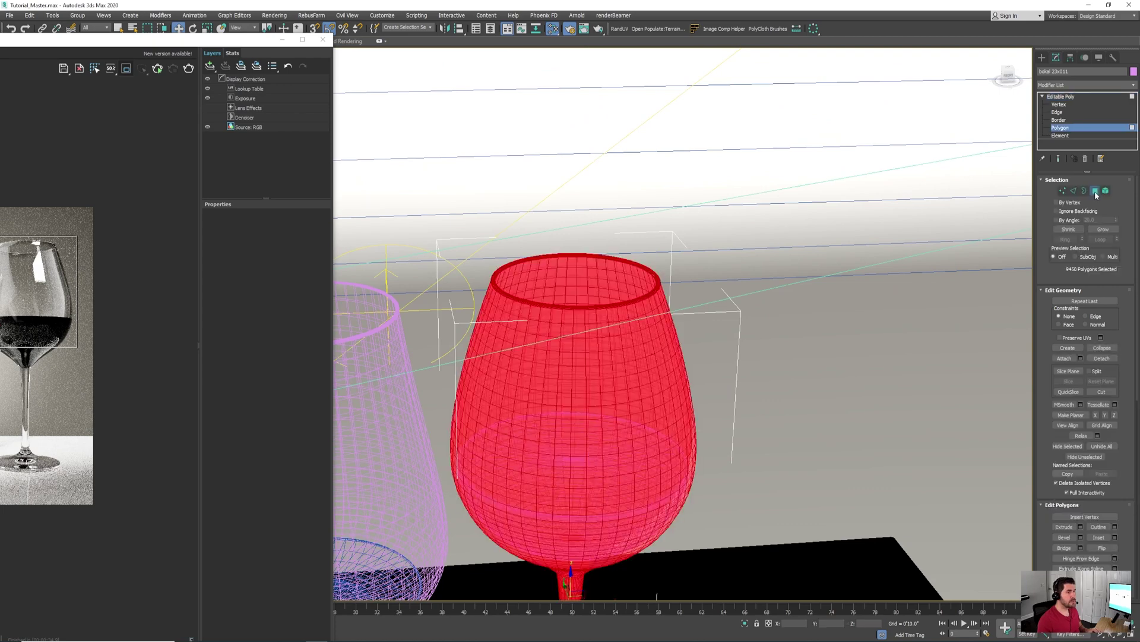
click(1065, 221)
click(579, 277)
alt+middle_drag(578, 278, 613, 233)
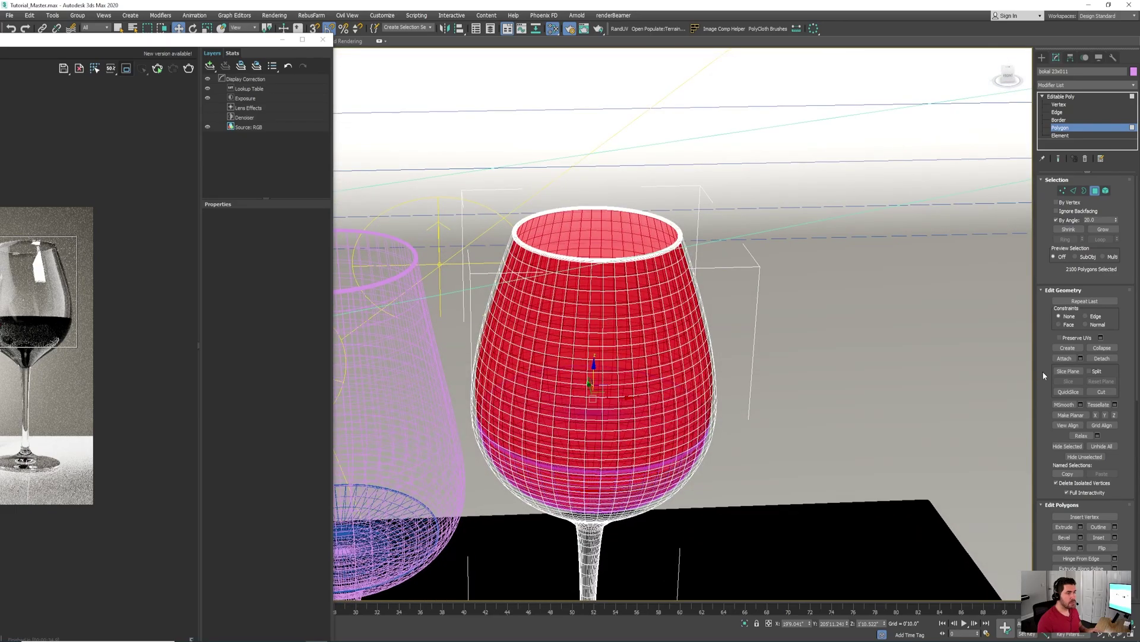
Set the interior polygons' material ID to 2 and check the ID of the bowl's outer polygons
scroll(1042, 371, down, 5)
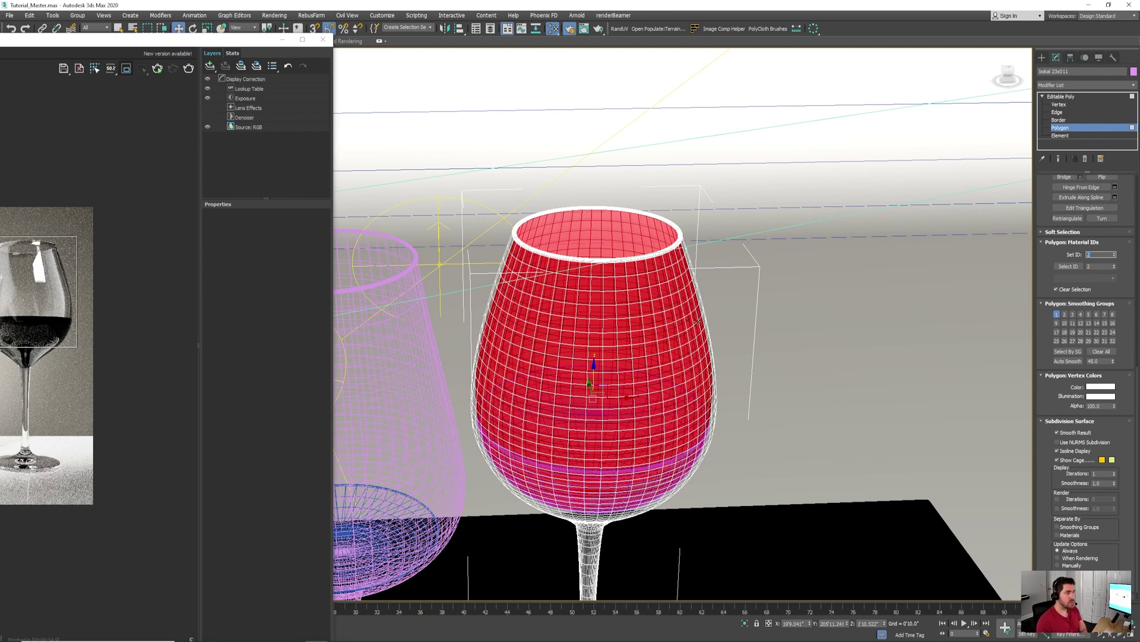
click(666, 488)
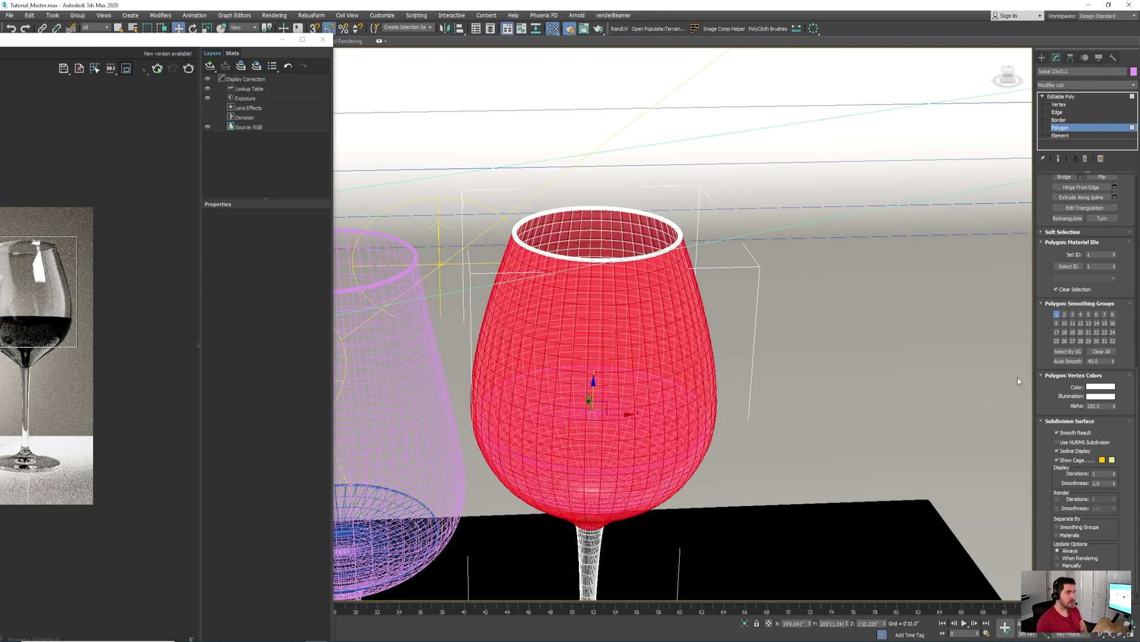
key(ctrl+y)
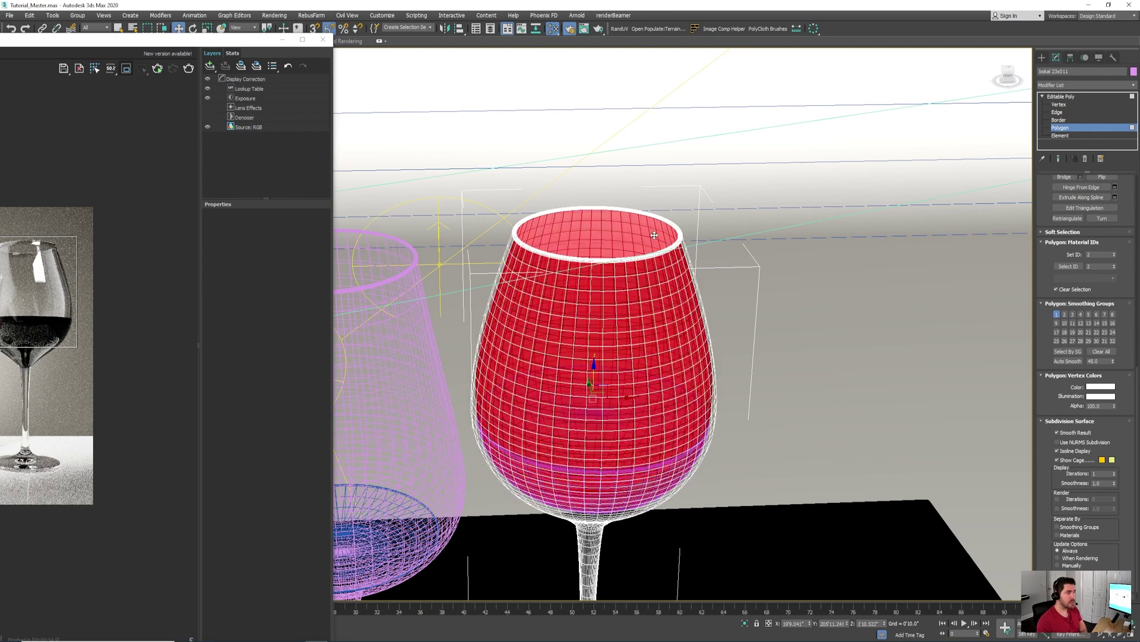
key(4)
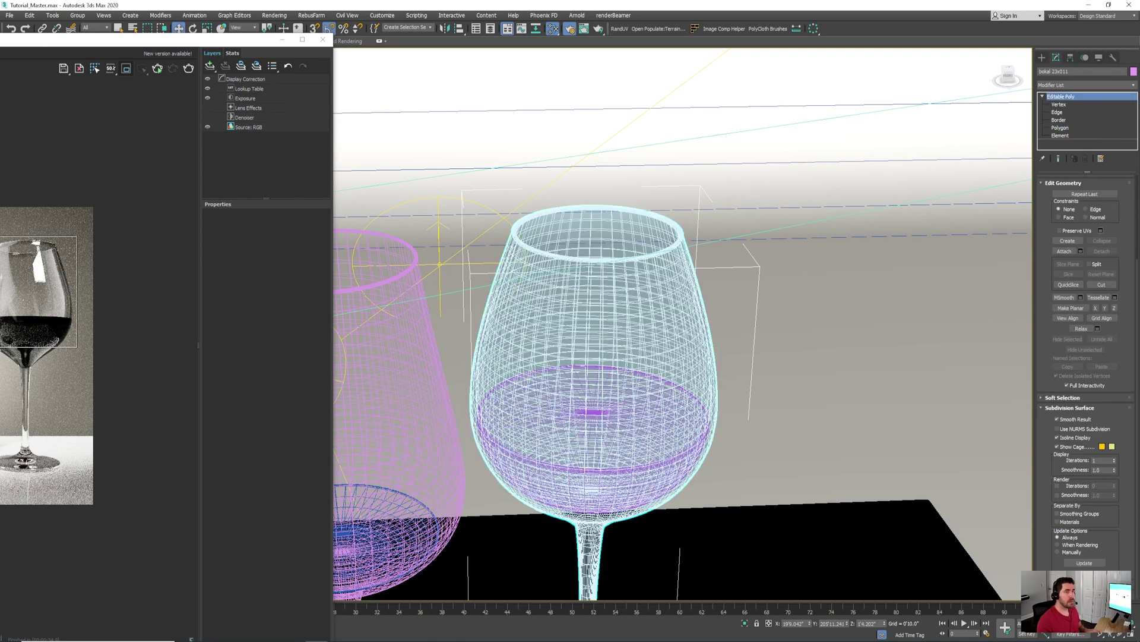
Duplicate the Glass - Dirty VRayMtl with its complete map network in the Slate Material Editor
key(m)
scroll(677, 180, down, 5)
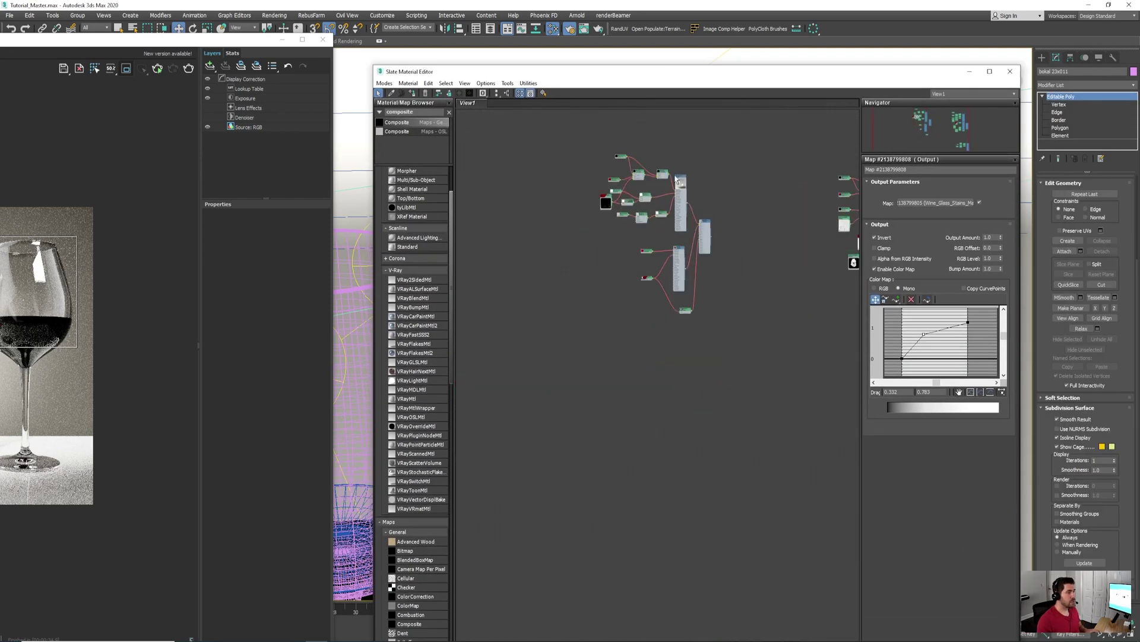
scroll(678, 180, up, 6)
drag(780, 161, 535, 392)
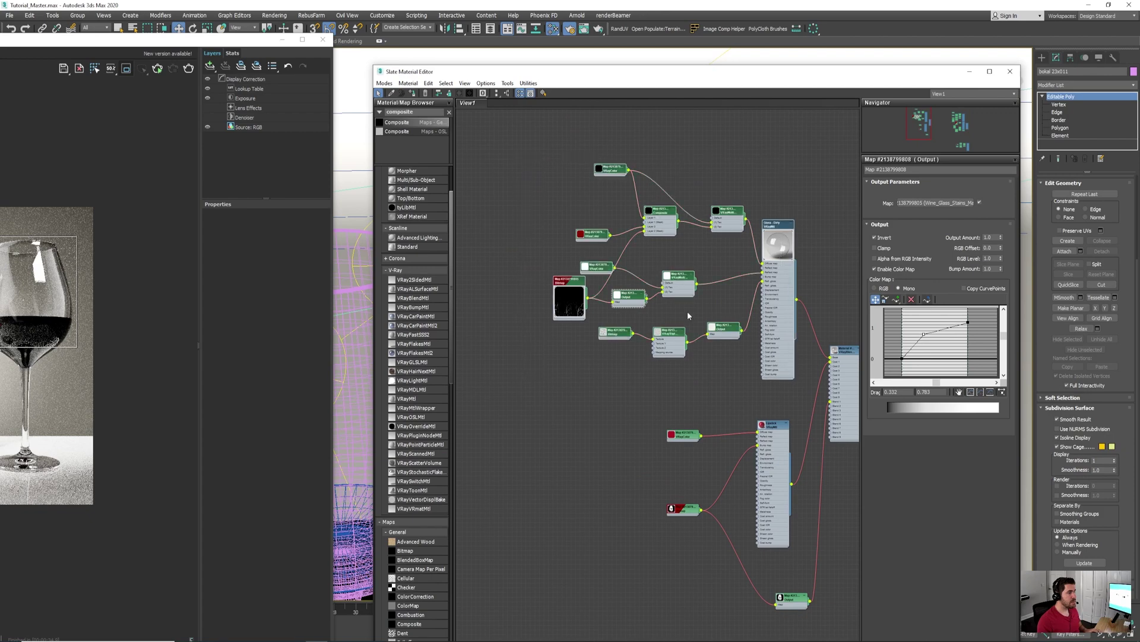
middle_drag(740, 250, 764, 196)
scroll(764, 196, down, 2)
mouse_move(791, 175)
shift+mouse_down()
mouse_move(642, 373)
mouse_move(645, 388)
shift+mouse_up()
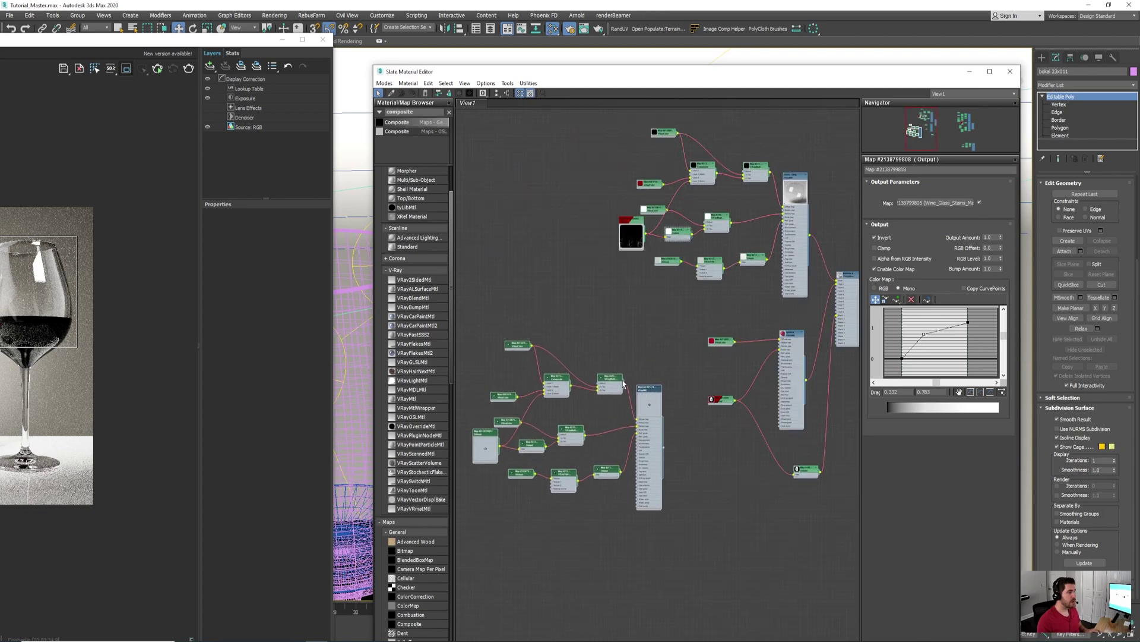
Delete the diffuse and refraction map networks of the duplicated material, keeping only its reflection glossiness maps
mouse_move(598, 389)
middle_down()
mouse_move(628, 359)
mouse_move(736, 336)
middle_up()
scroll(628, 360, up, 3)
scroll(683, 356, up, 2)
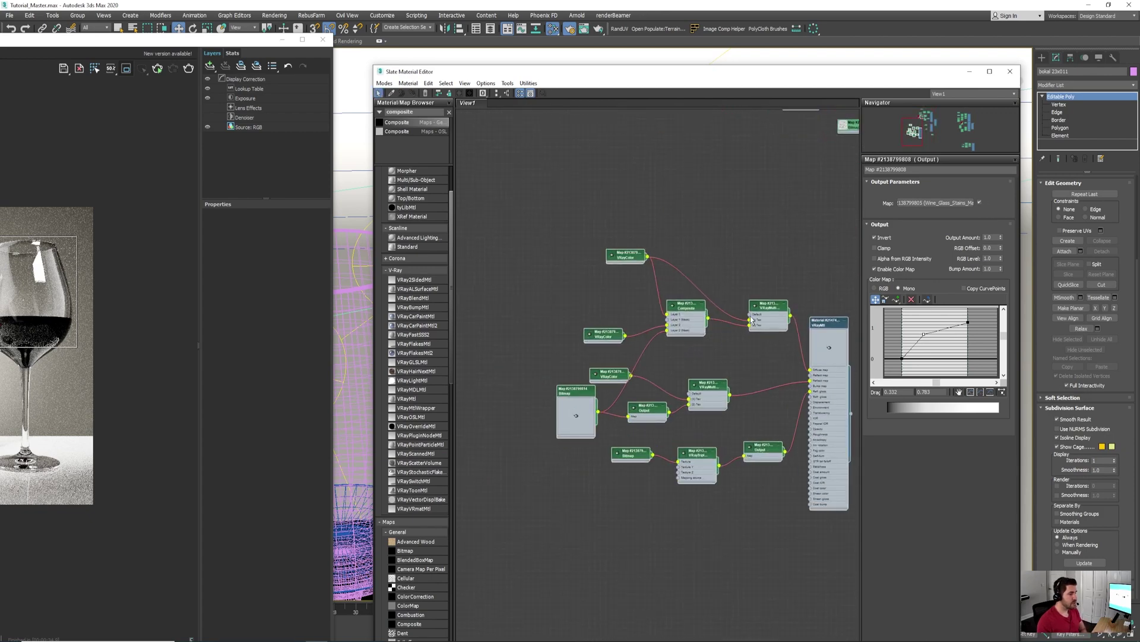
drag(550, 251, 766, 428)
key(Delete)
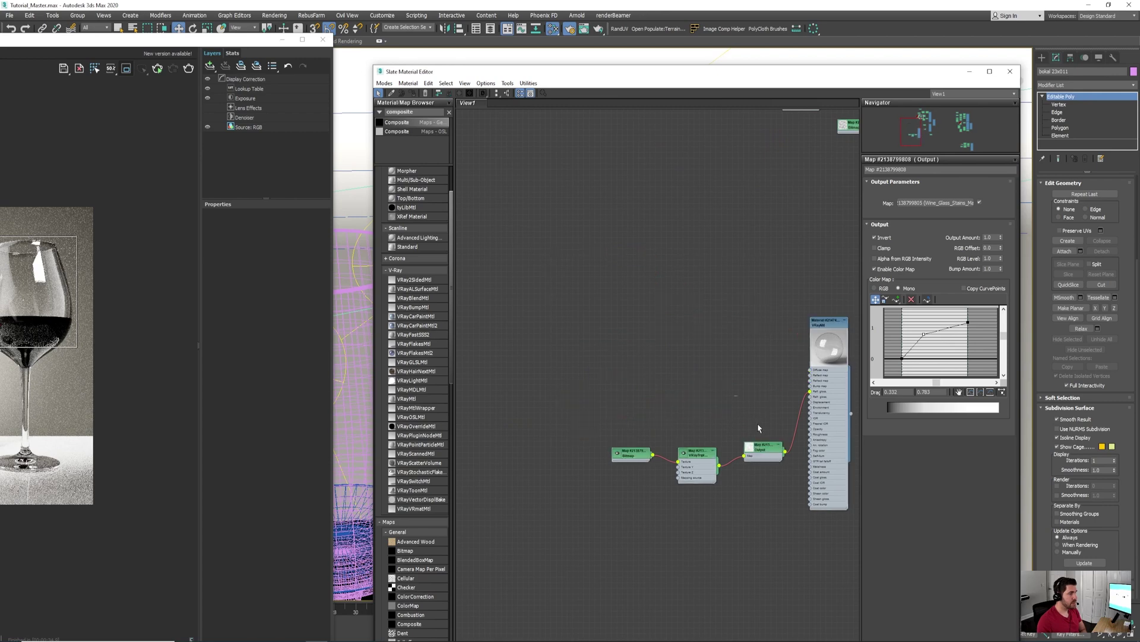
Assign the duplicated VRayMtl with only the glossiness maps to the selected right glass
middle_drag(758, 428, 663, 401)
scroll(664, 402, up, 2)
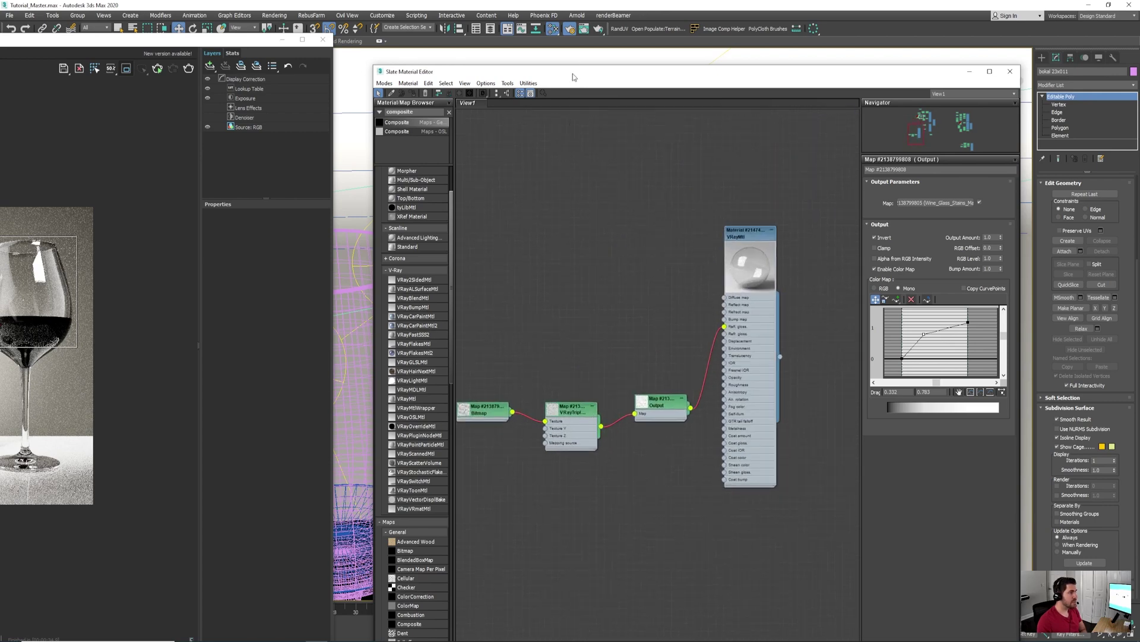
drag(572, 74, 970, 97)
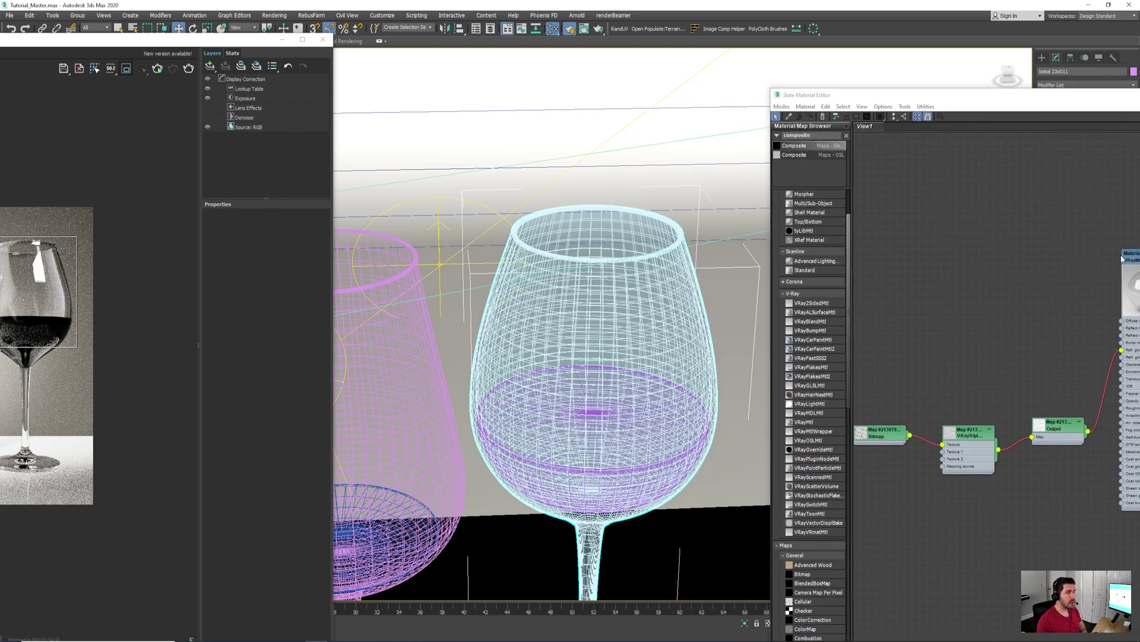
drag(1122, 258, 1078, 251)
drag(968, 95, 896, 99)
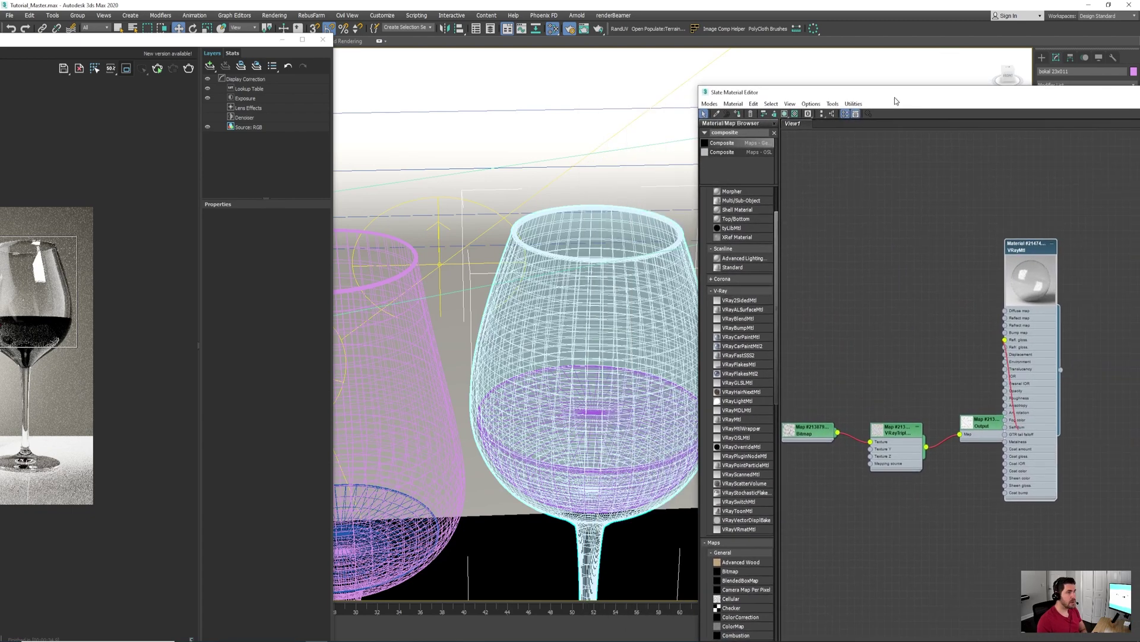
drag(1020, 256, 1050, 256)
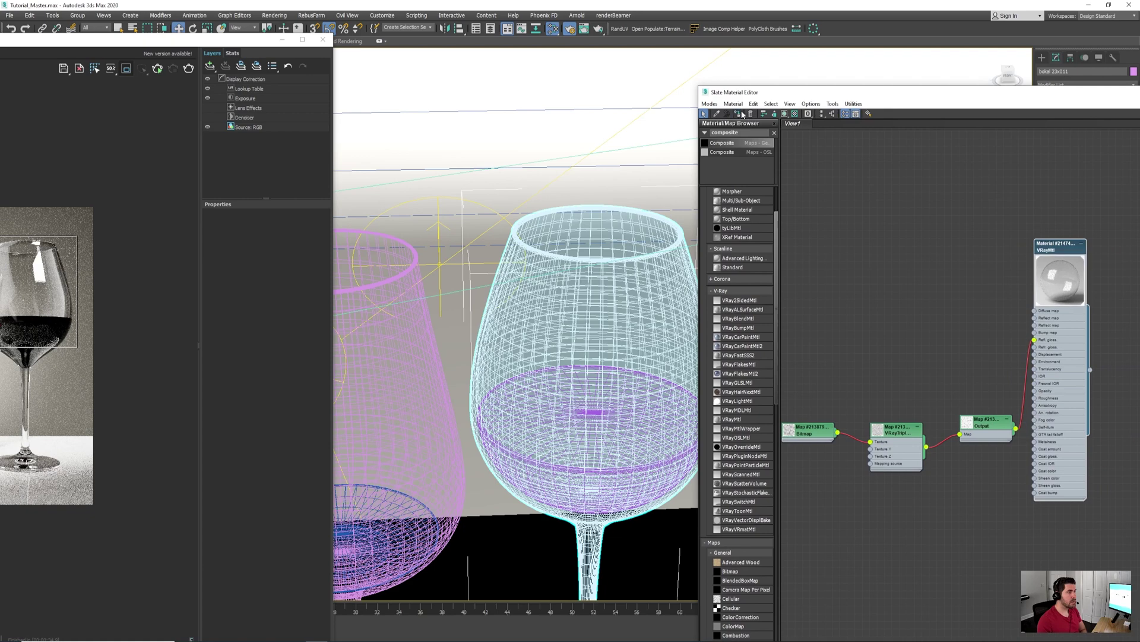
drag(752, 96, 864, 99)
Restart the interactive rendering and examine the smudges on the right glass, ending with the rendering stopped
drag(251, 41, 555, 19)
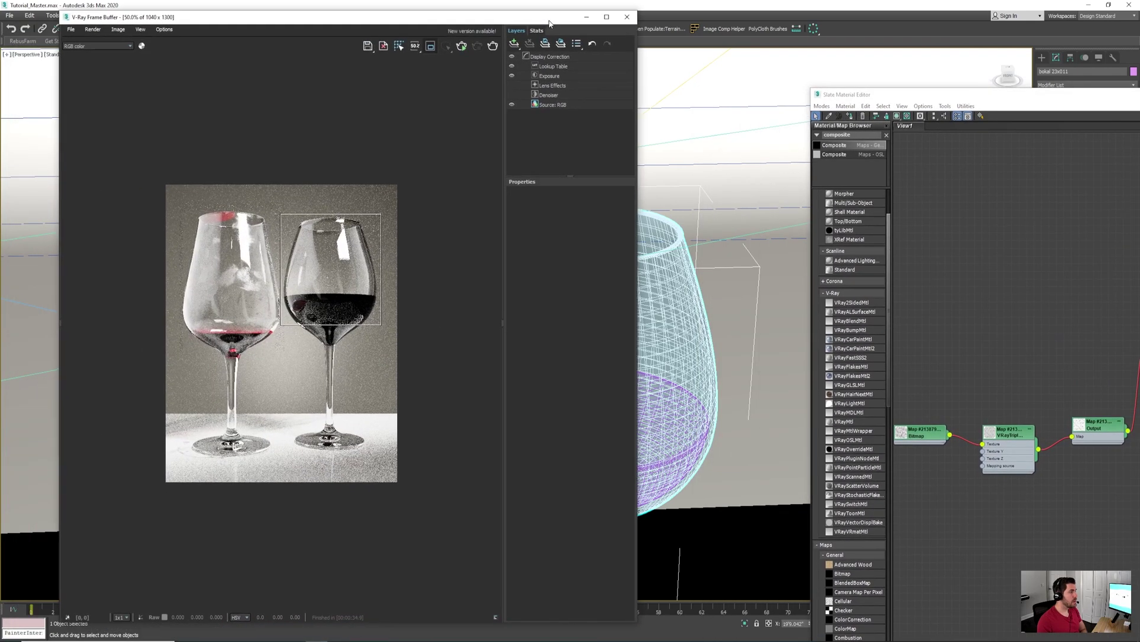
scroll(343, 261, up, 1)
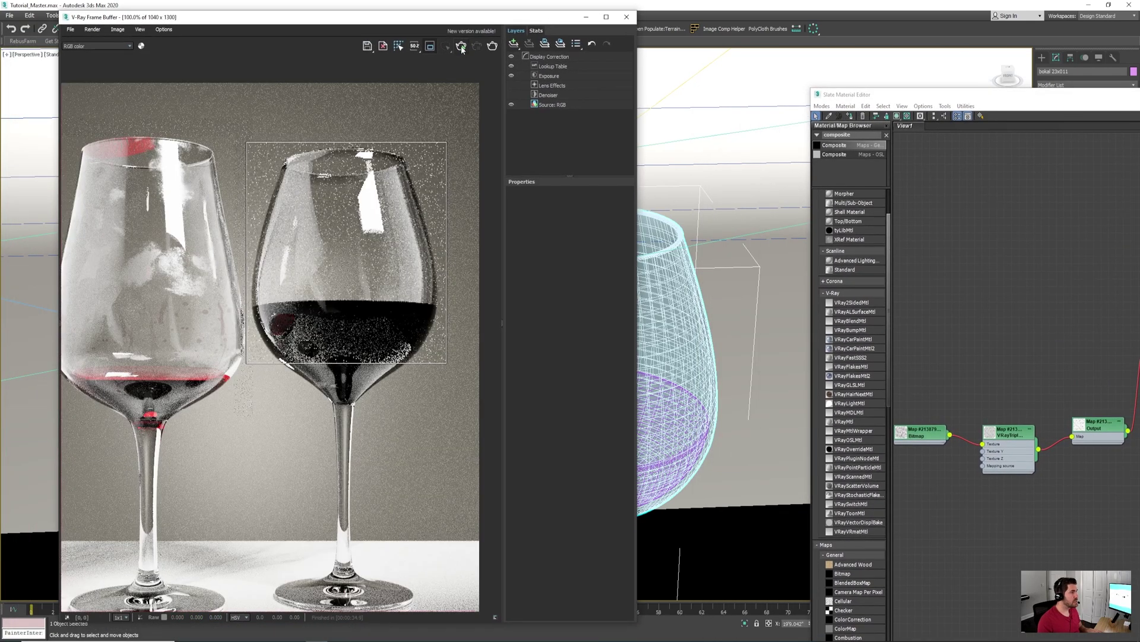
key(shift+q)
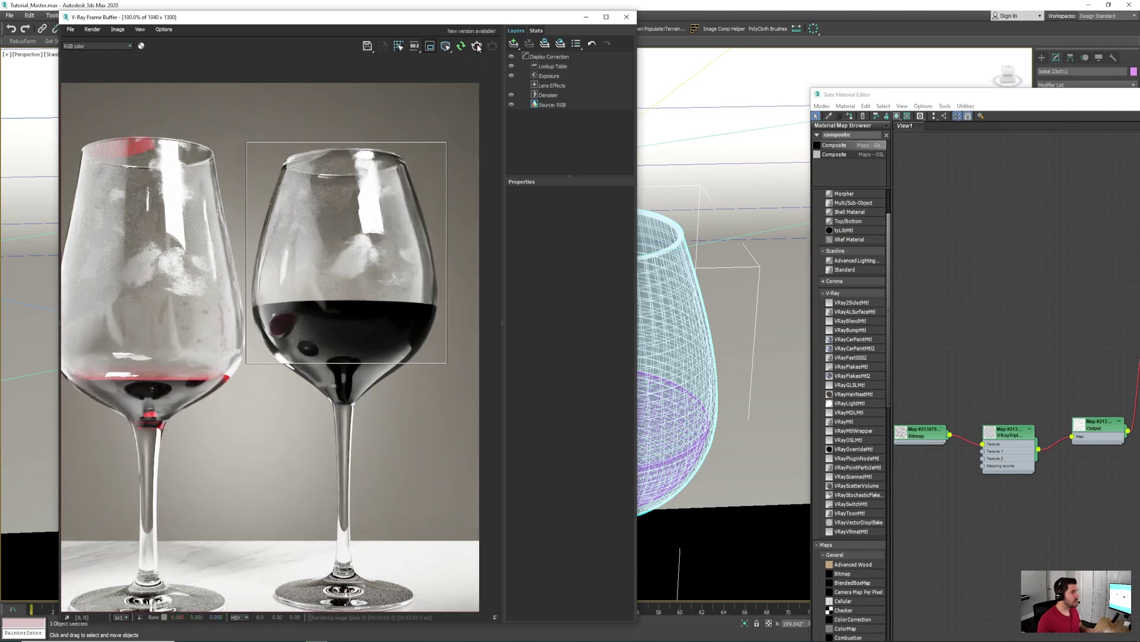
drag(494, 23, 312, 28)
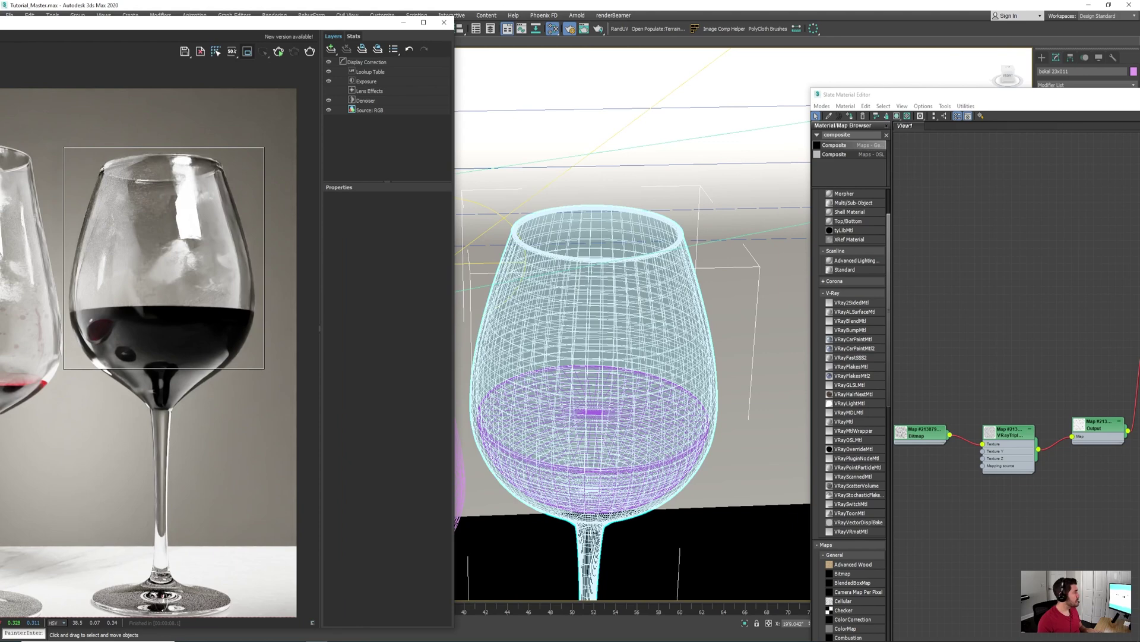
Review the Wine_Glass_Drips_Mask_2 image and add it as a Bitmap in a free area of the Slate view
key(alt+Tab)
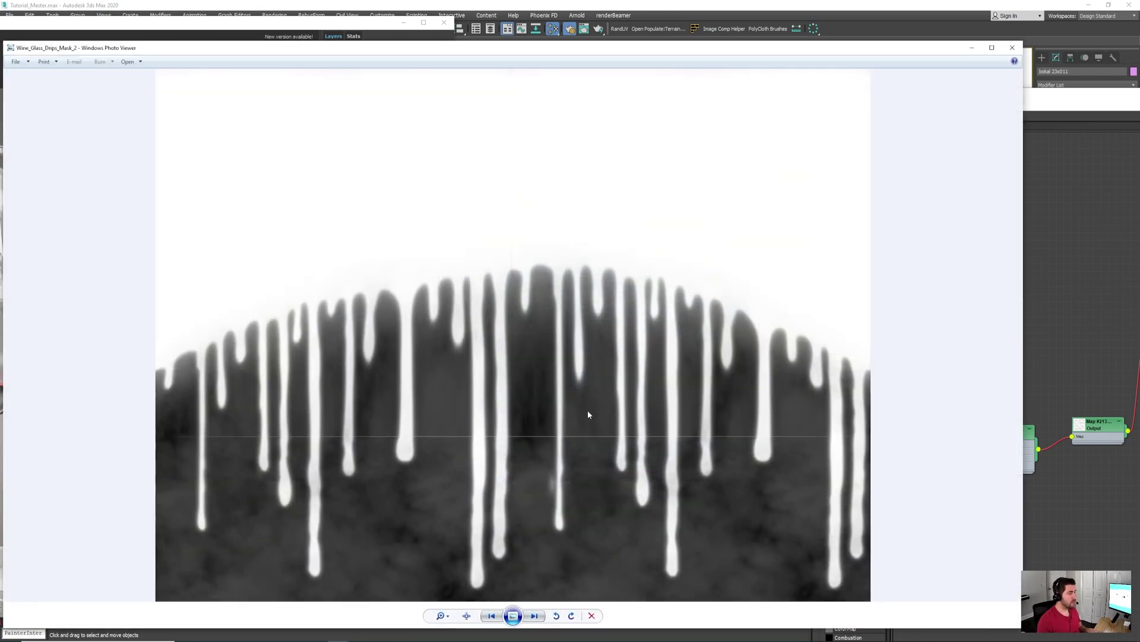
click(1013, 47)
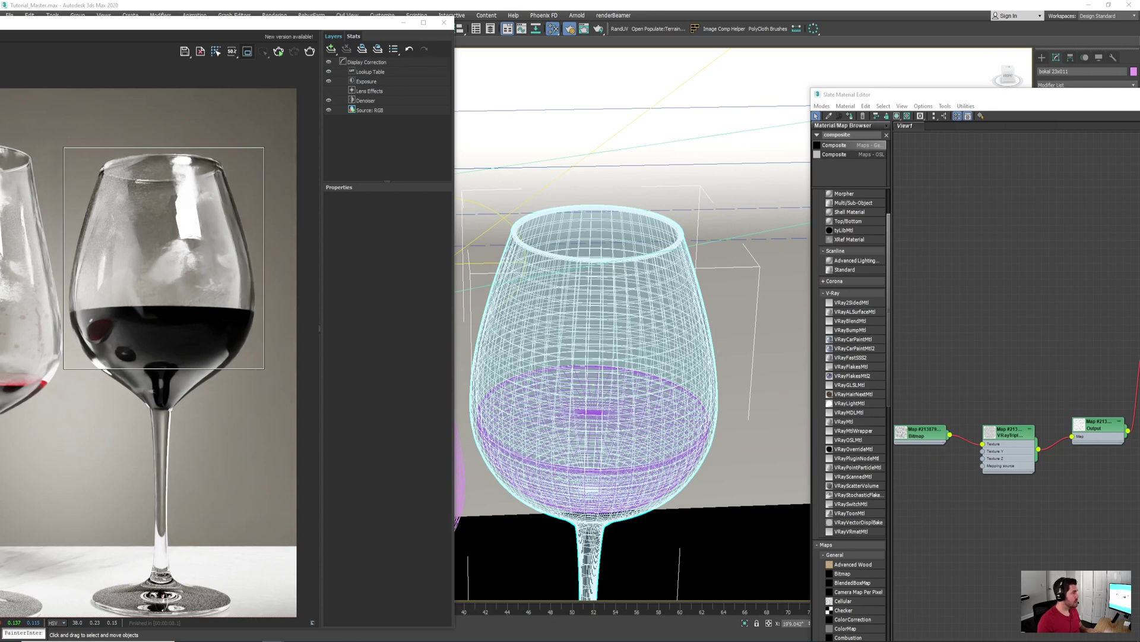
drag(478, 256, 987, 279)
drag(1013, 102, 785, 133)
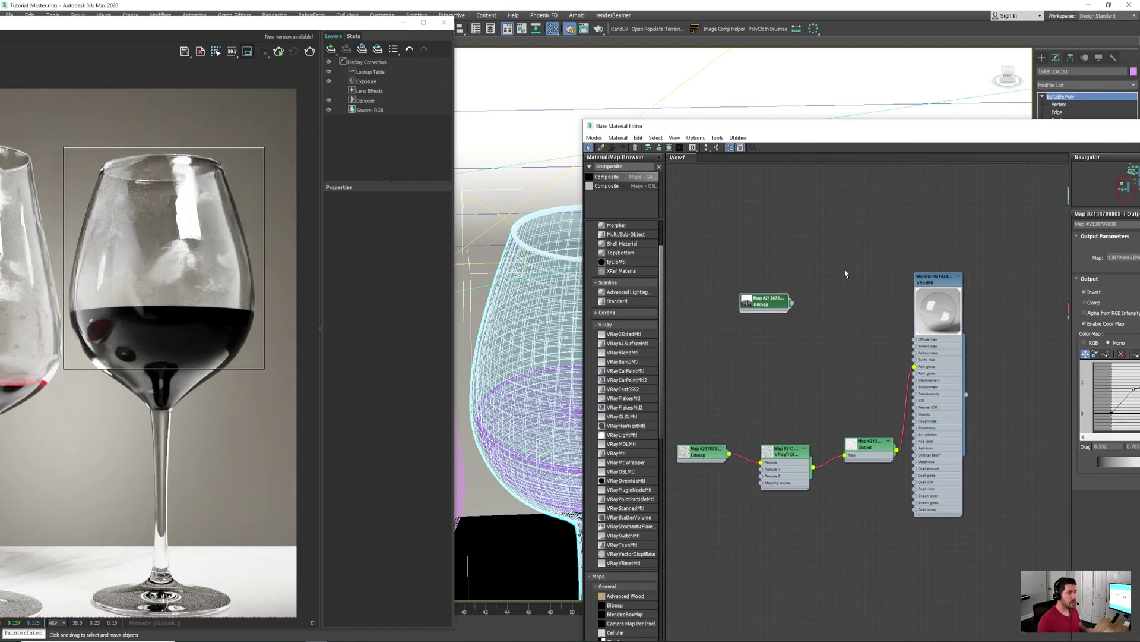
middle_drag(808, 315, 1005, 332)
drag(971, 310, 878, 321)
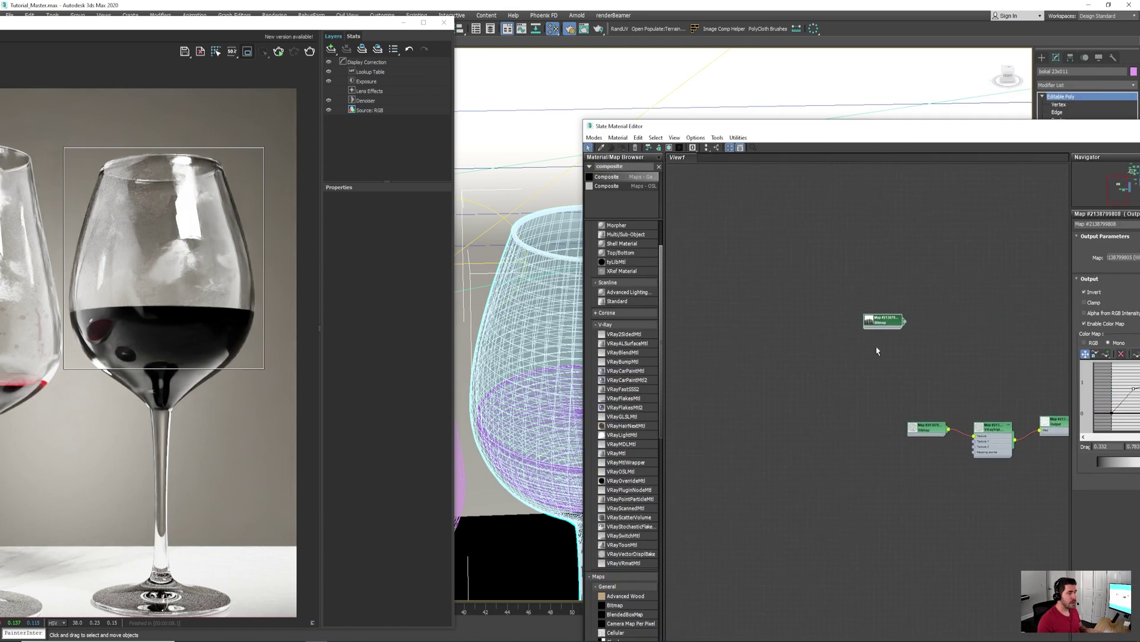
Connect the drips mask bitmap to a new VRayMtl's diffuse map and show the bitmap in the viewport
drag(623, 457, 817, 393)
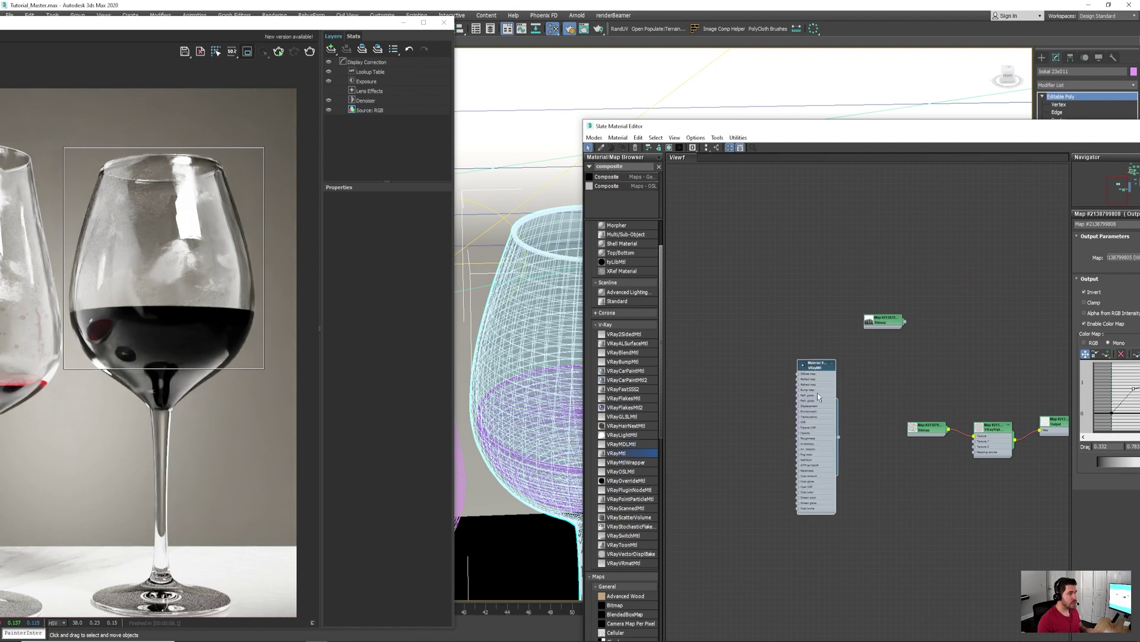
scroll(901, 382, up, 4)
middle_drag(904, 372, 922, 363)
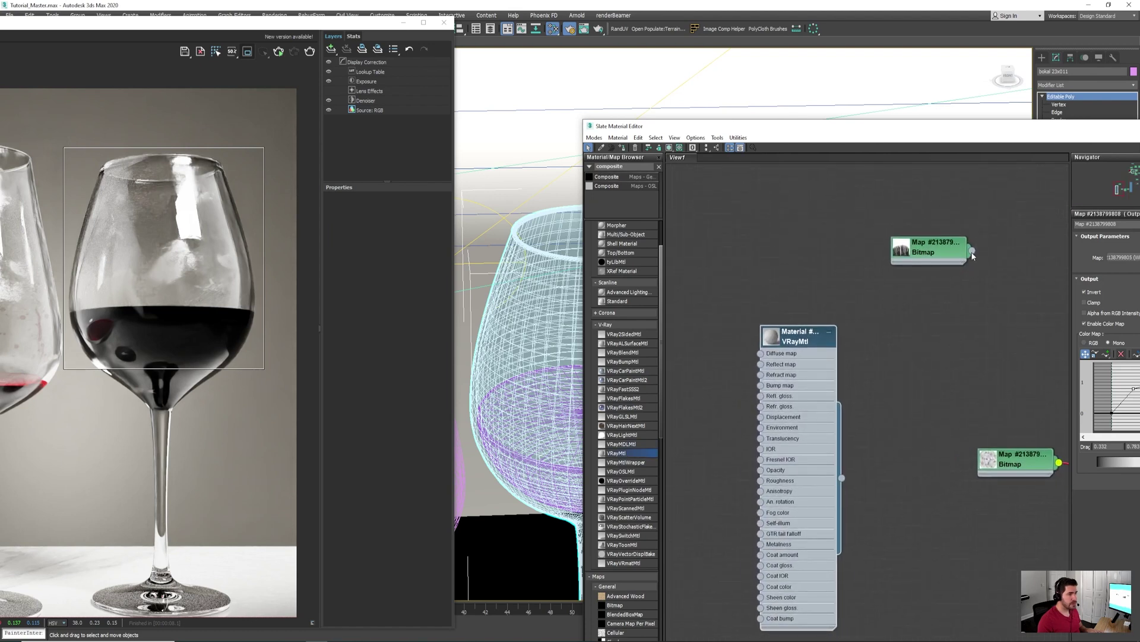
drag(971, 251, 831, 312)
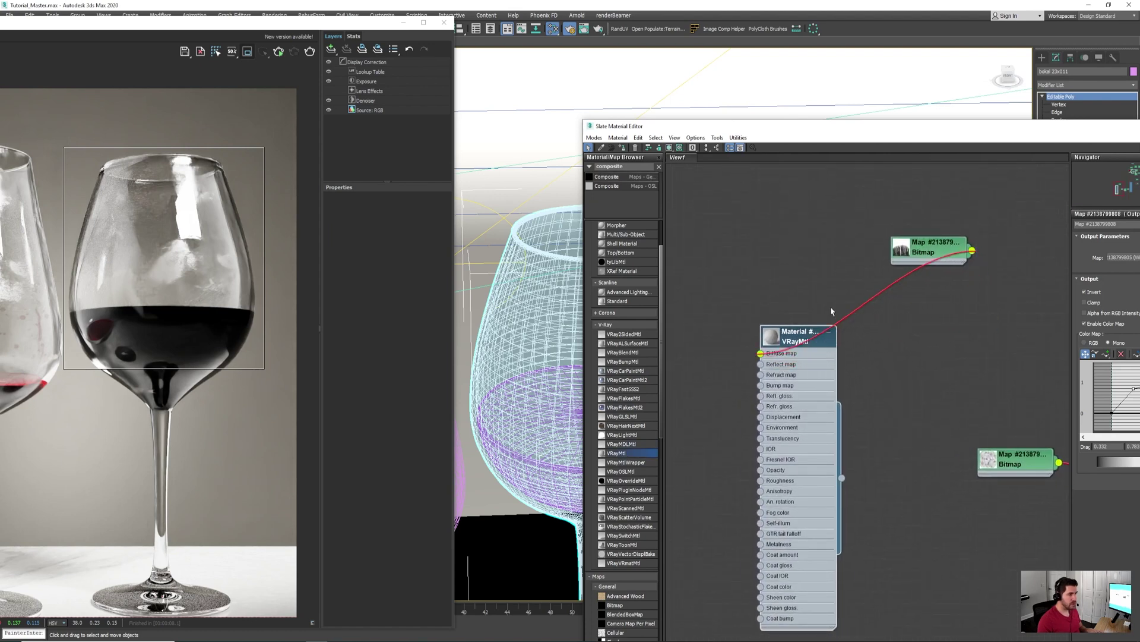
right_click(918, 252)
click(962, 333)
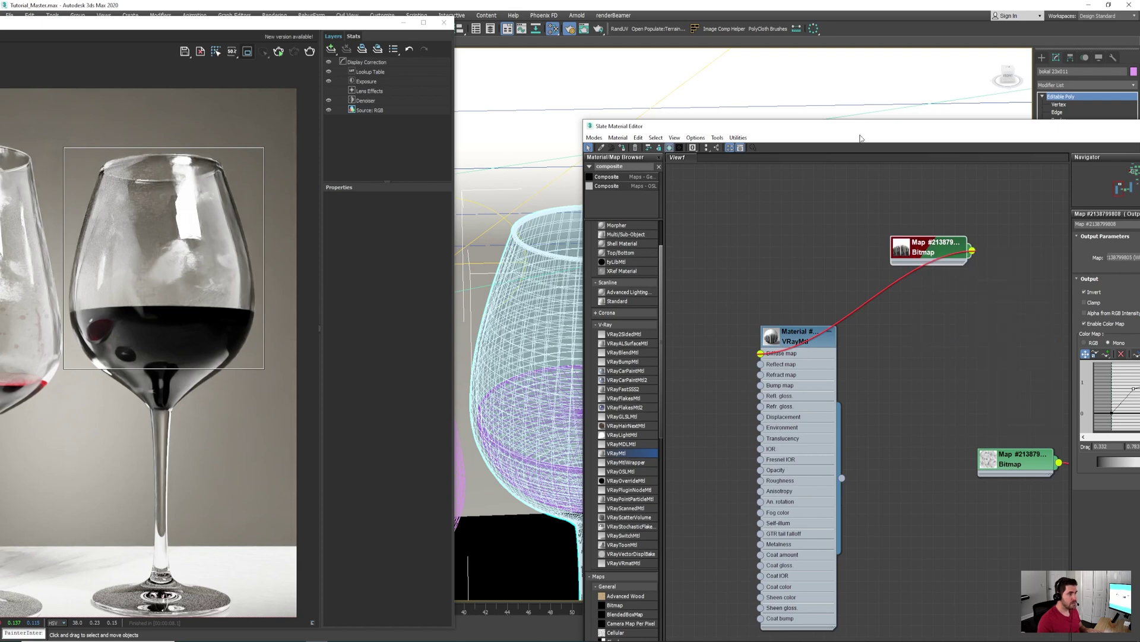
Assign the VRayMtl carrying the drips mask to the selected right glass and clear the windows covering the viewport
drag(891, 133, 1010, 140)
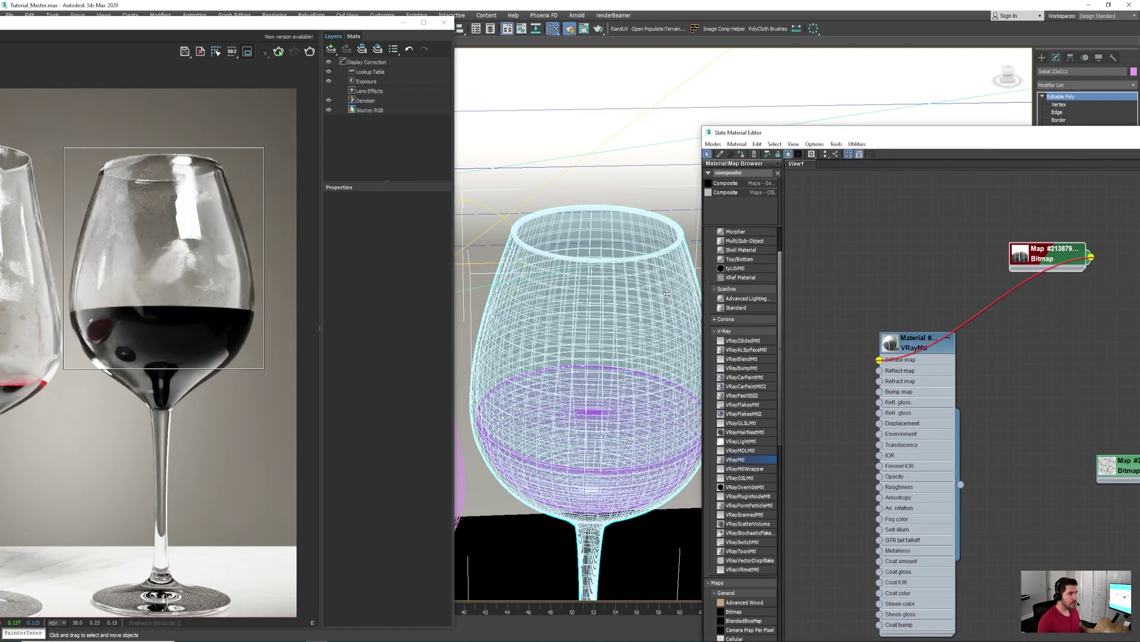
click(916, 340)
click(741, 156)
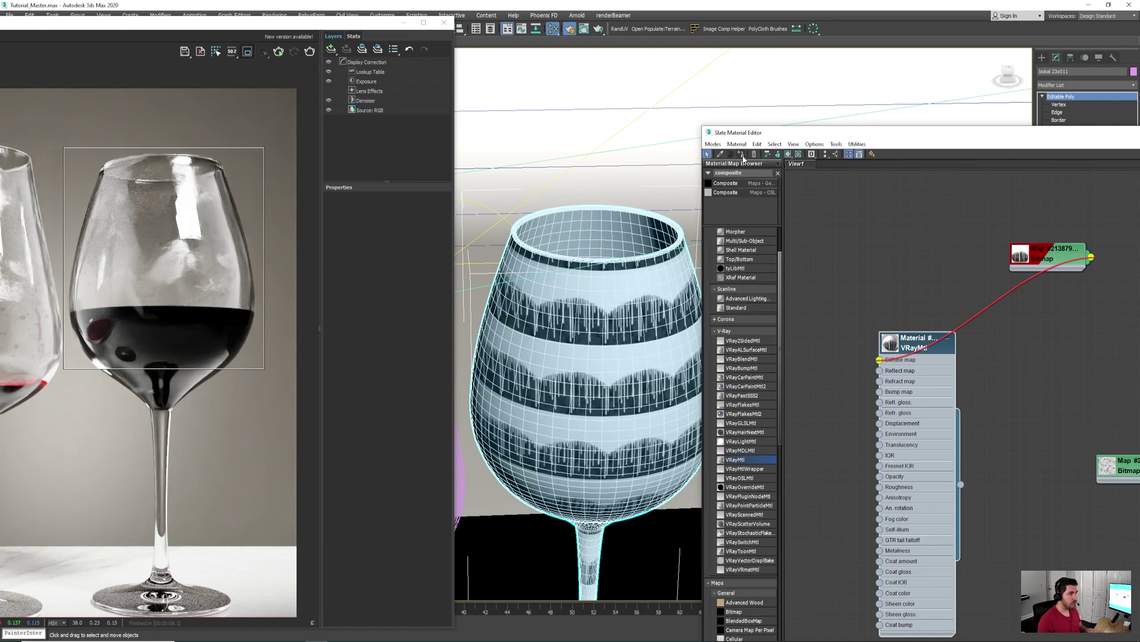
drag(813, 136, 948, 135)
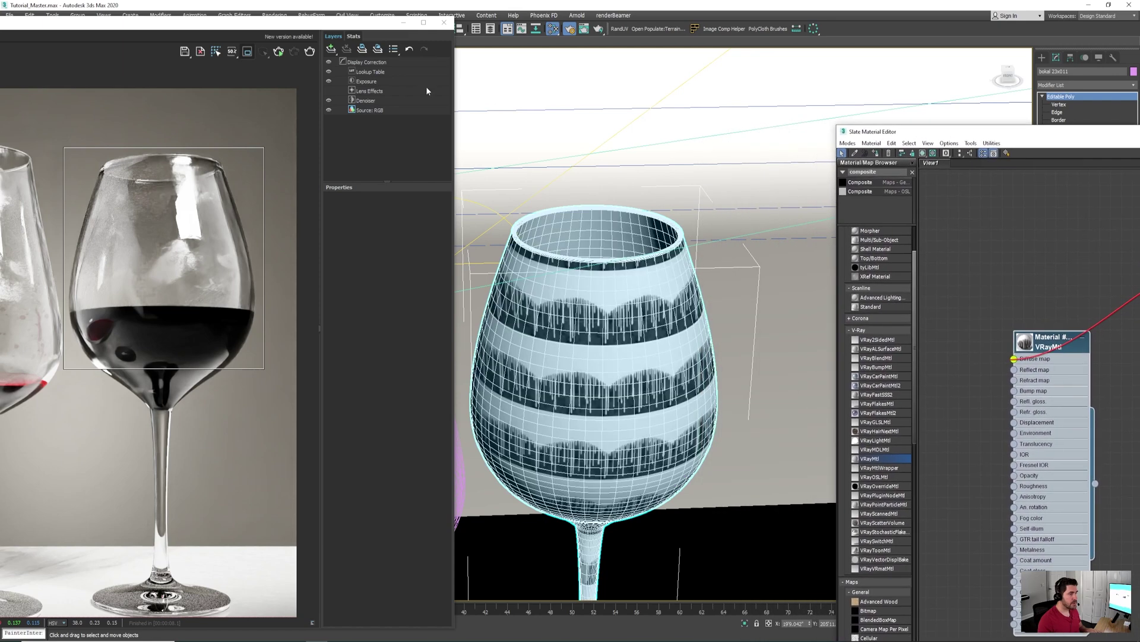
drag(341, 25, 0, 53)
middle_drag(605, 217, 505, 212)
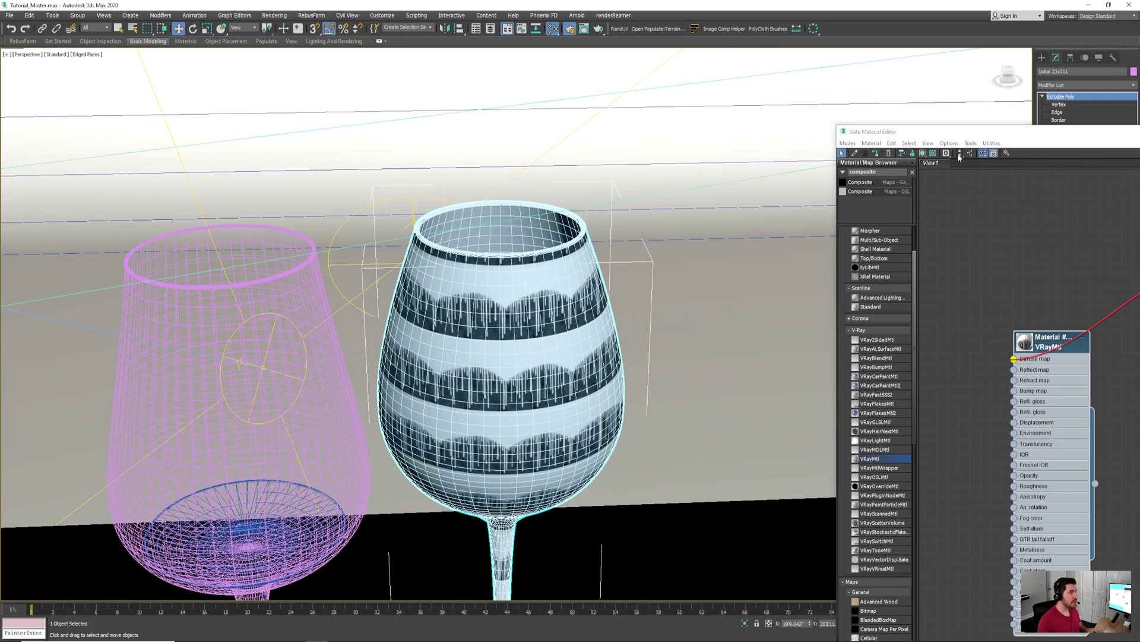
drag(968, 136, 1139, 133)
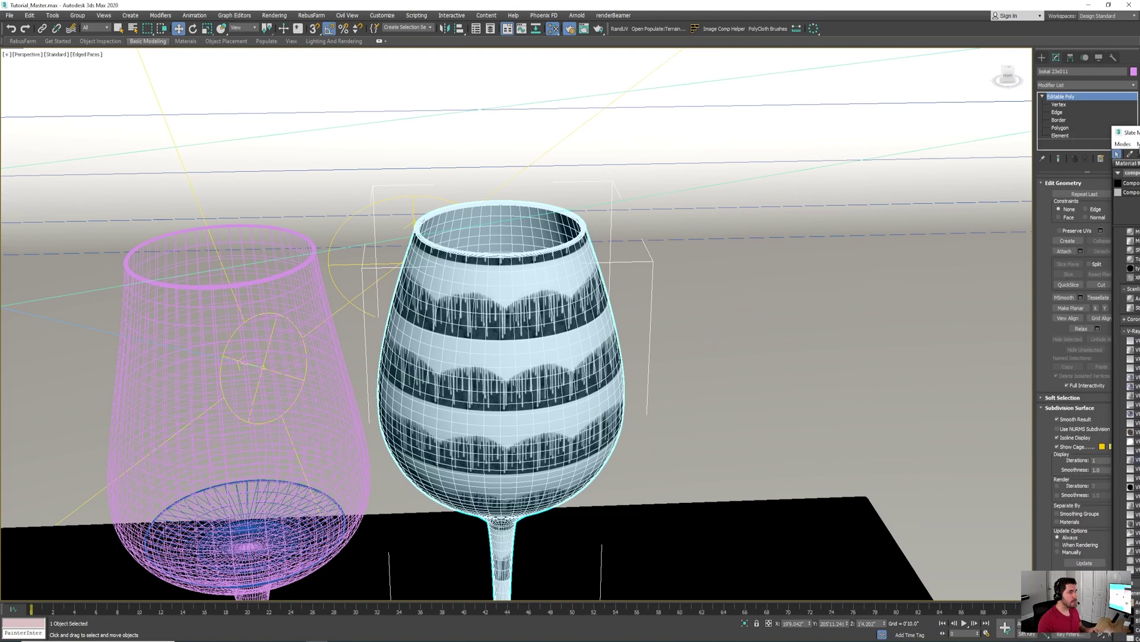
Add a UVW Map modifier to the right glass with Cylindrical mapping, X alignment and a gizmo fitted to the object
click(1117, 85)
scroll(1120, 391, down, 10)
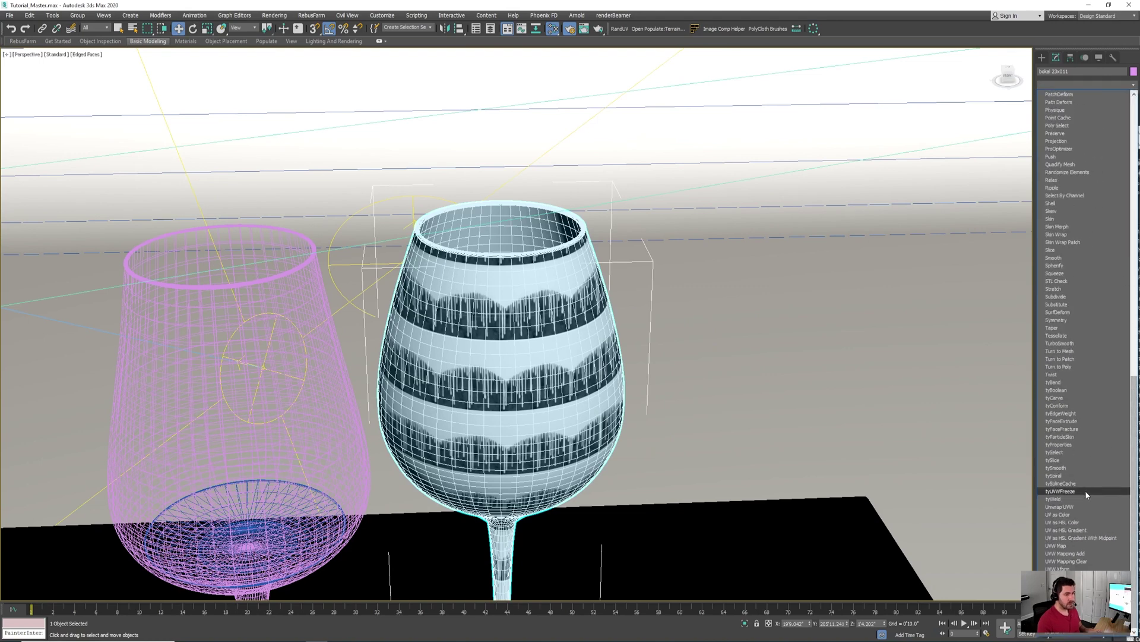
click(1073, 544)
scroll(601, 388, down, 5)
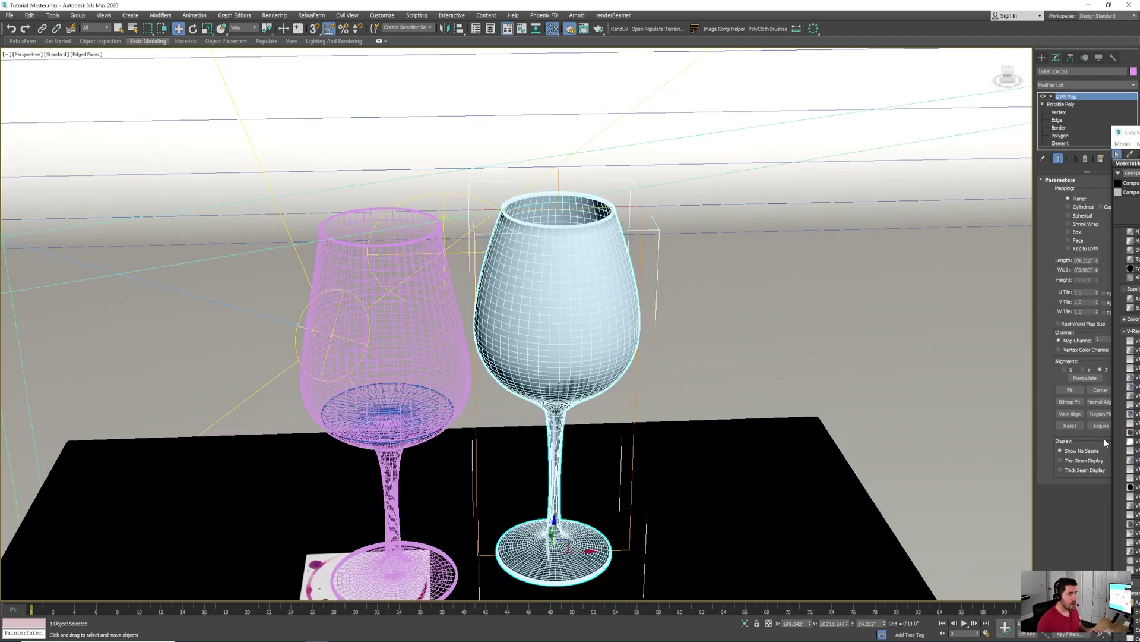
key(m)
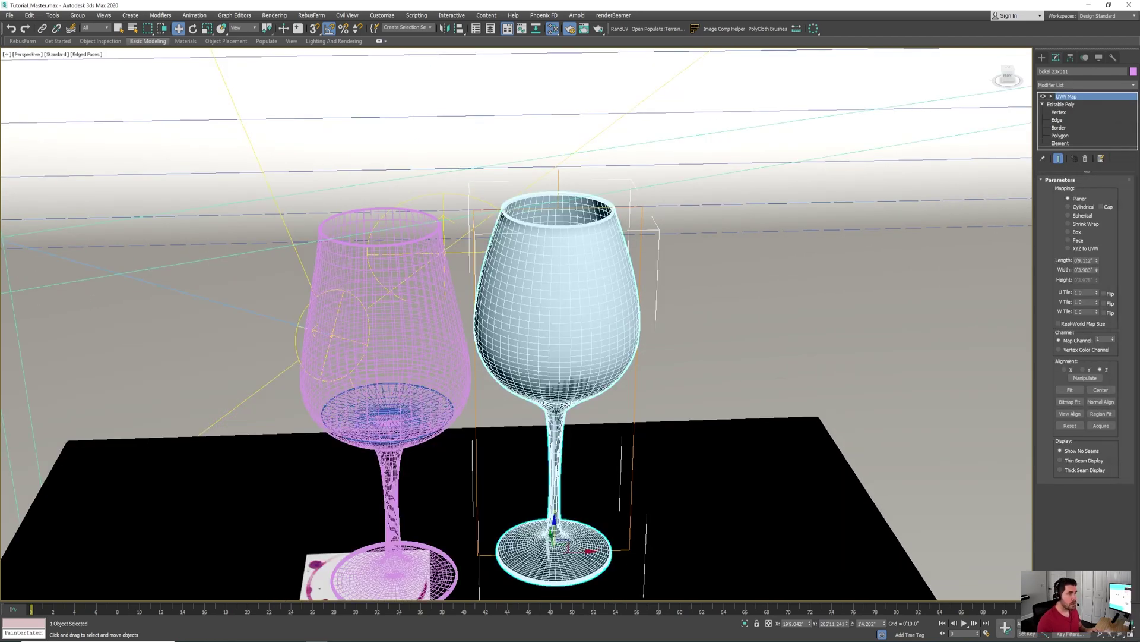
click(1082, 207)
click(1071, 369)
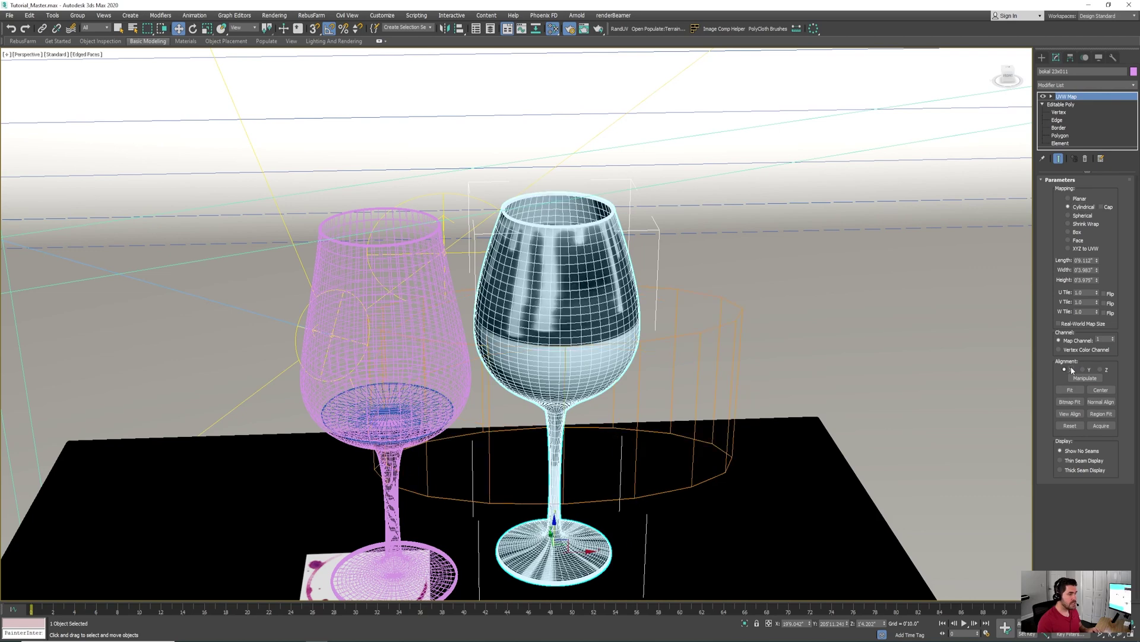
click(1070, 390)
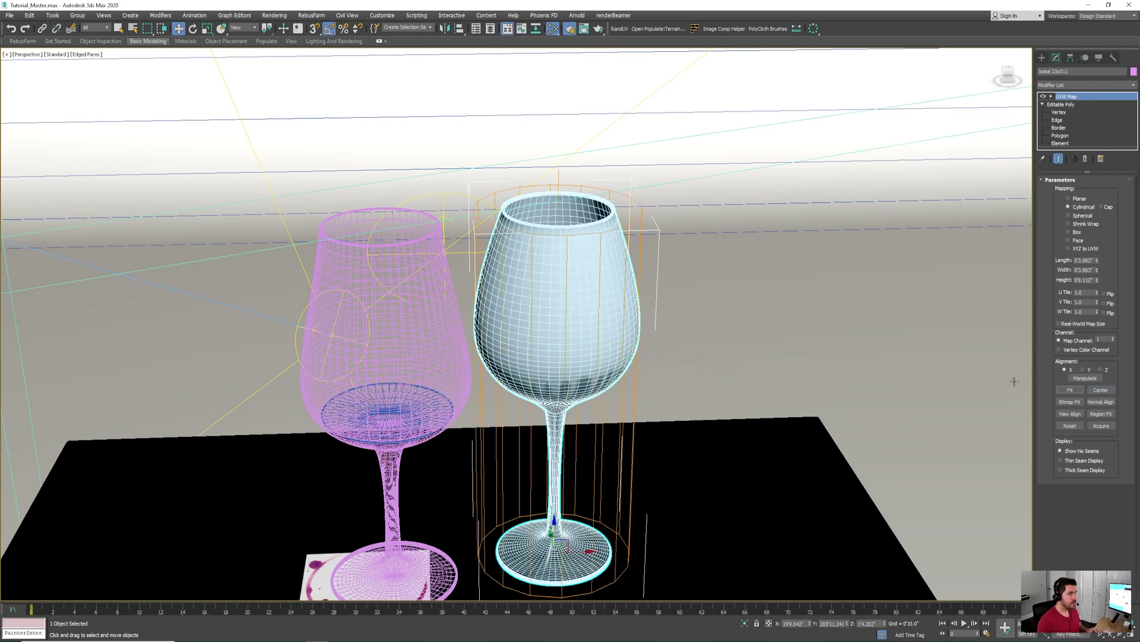
Raise the UVW Map gizmo of the right glass vertically so the drips fall across the middle of the bowl
click(1064, 111)
click(1059, 104)
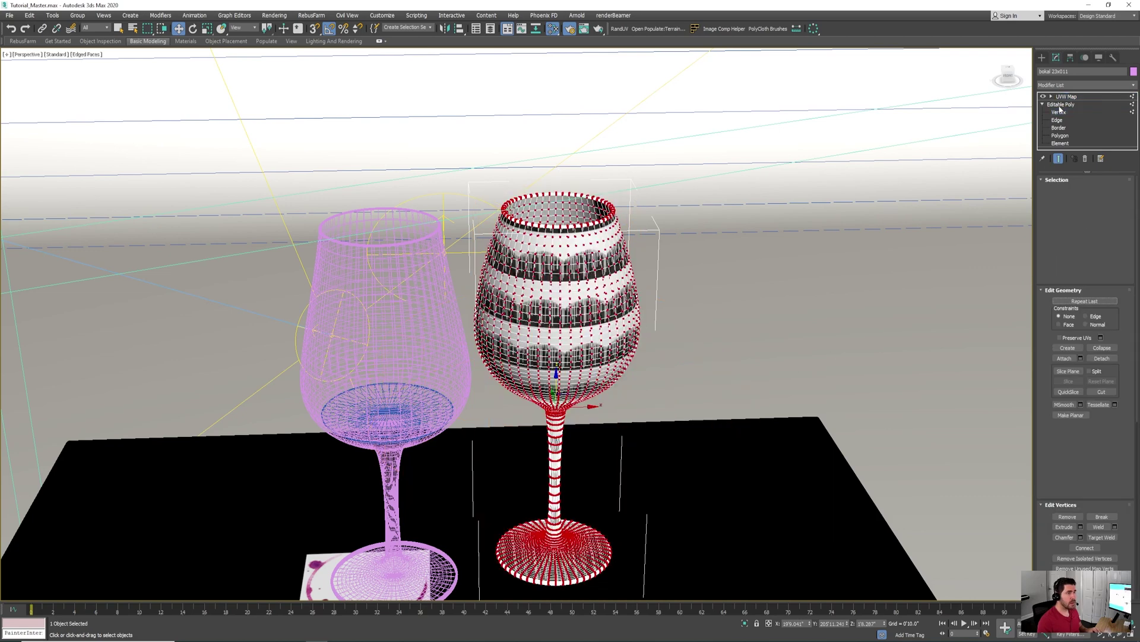
click(1062, 97)
click(1051, 96)
click(1067, 105)
alt+middle_drag(640, 369, 636, 327)
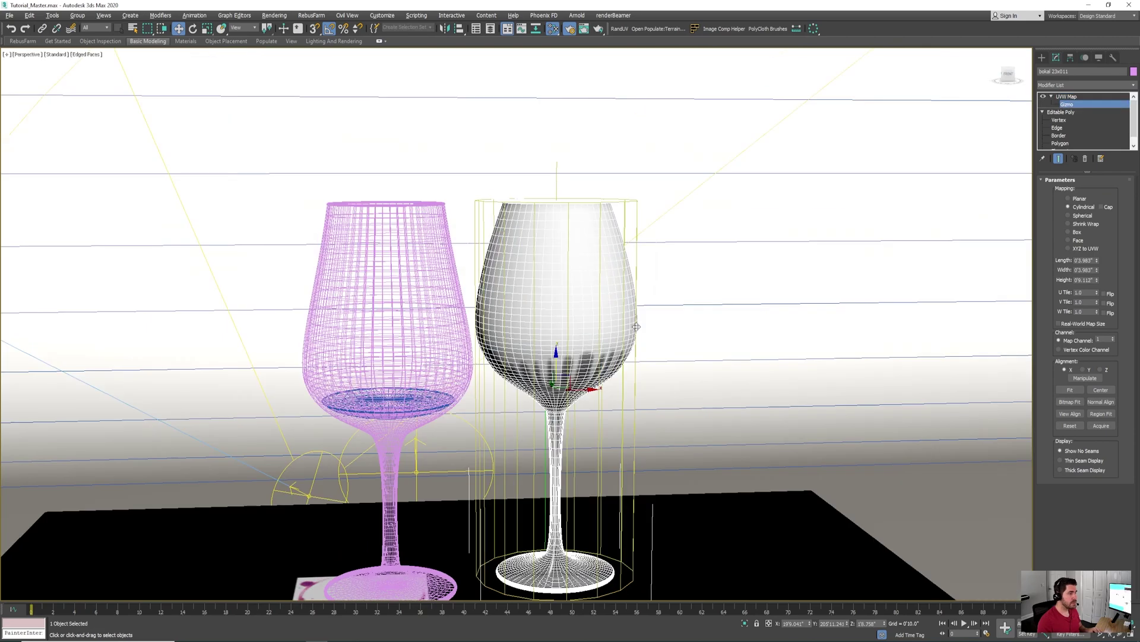
drag(561, 348, 561, 277)
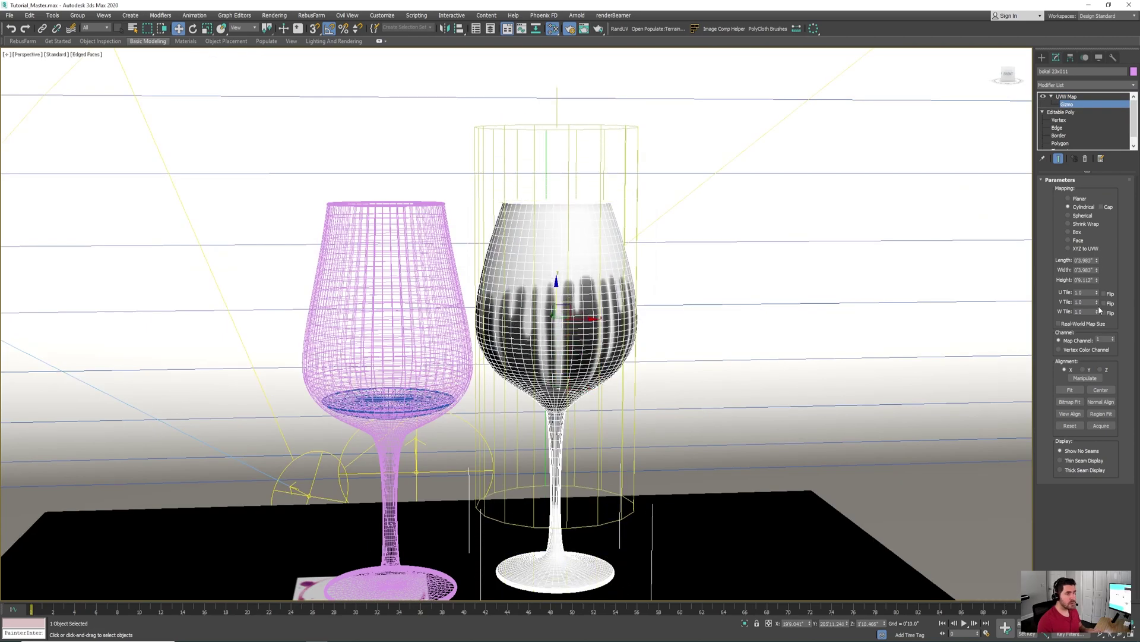
Fit the cylindrical mapping to the bowl with a height of 4.663", a slightly raised gizmo and a U Tile of 1.67
drag(1098, 280, 1014, 313)
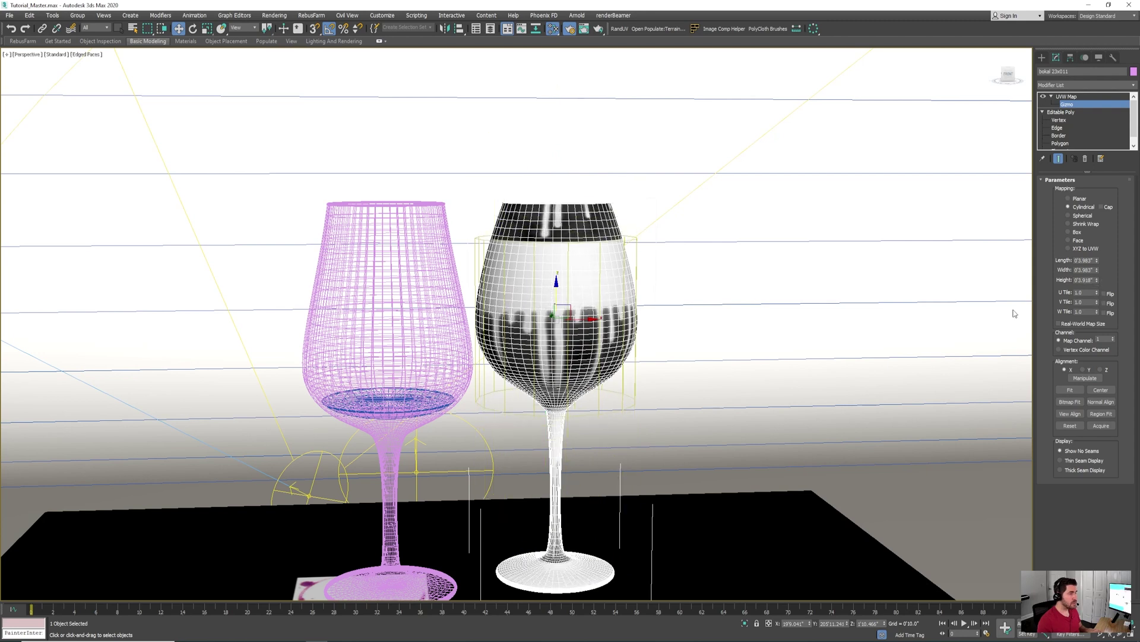
drag(567, 293, 561, 266)
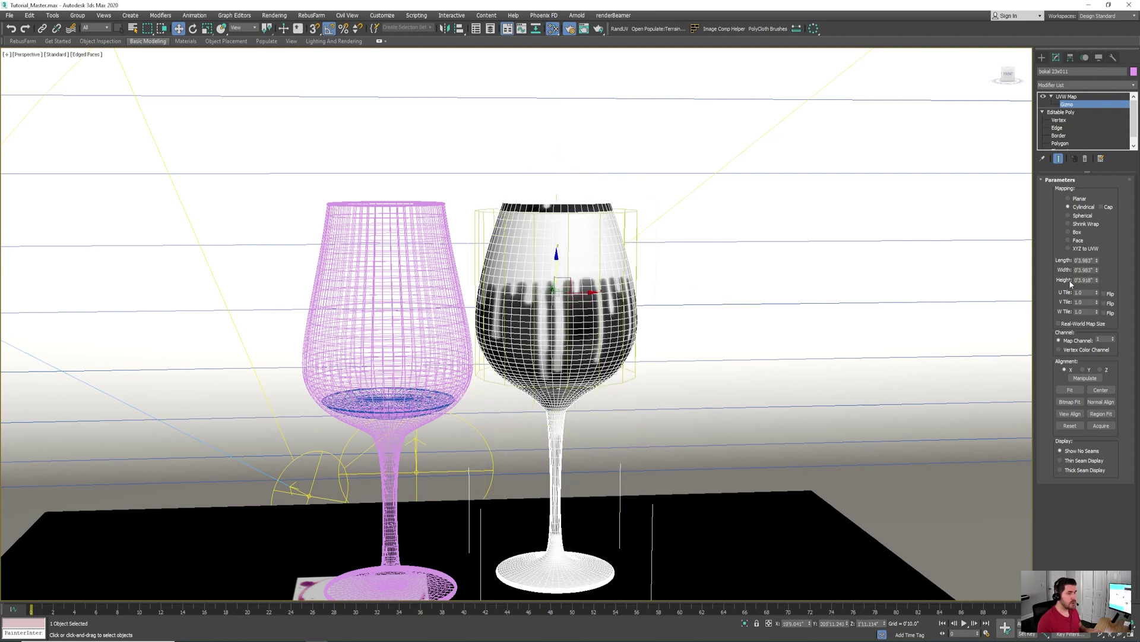
drag(1098, 283, 1098, 261)
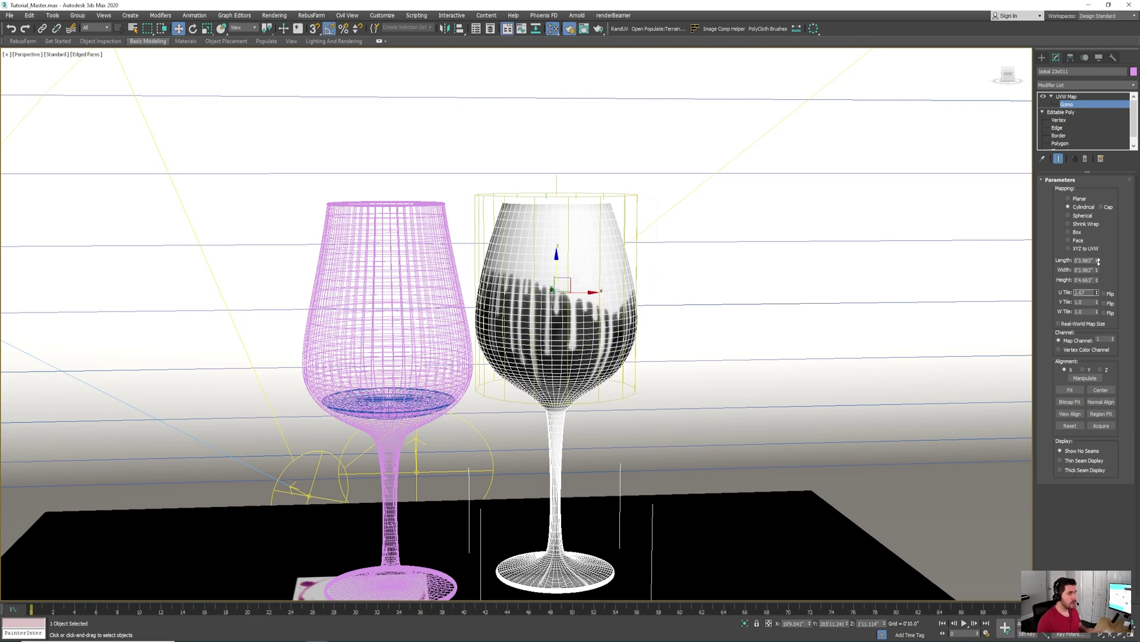
alt+middle_drag(802, 339, 719, 346)
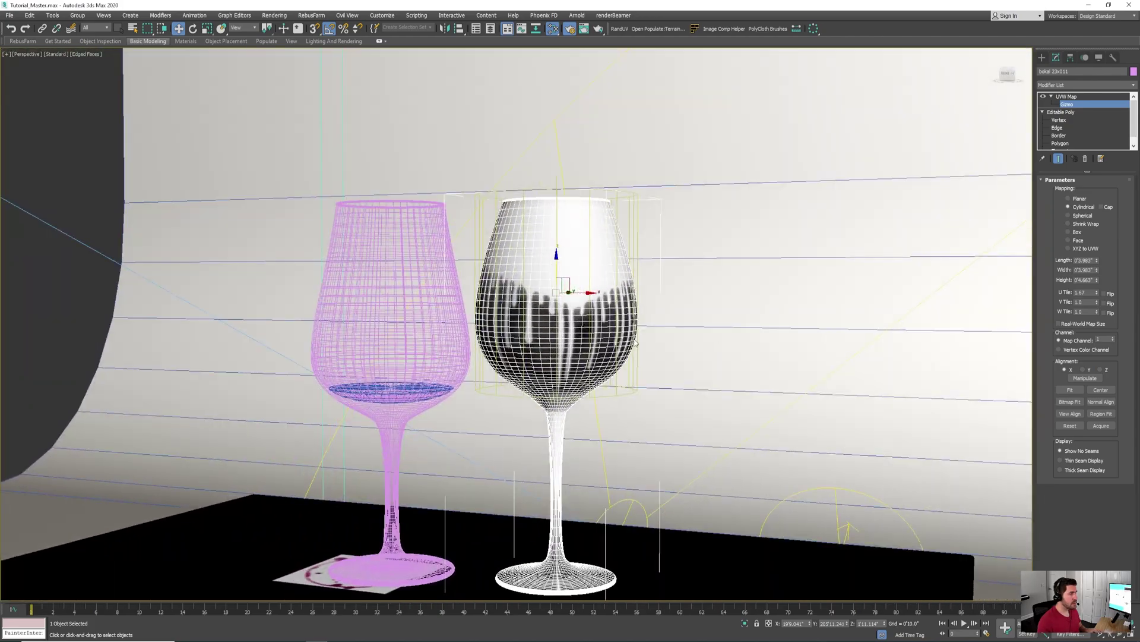
alt+middle_drag(635, 343, 644, 339)
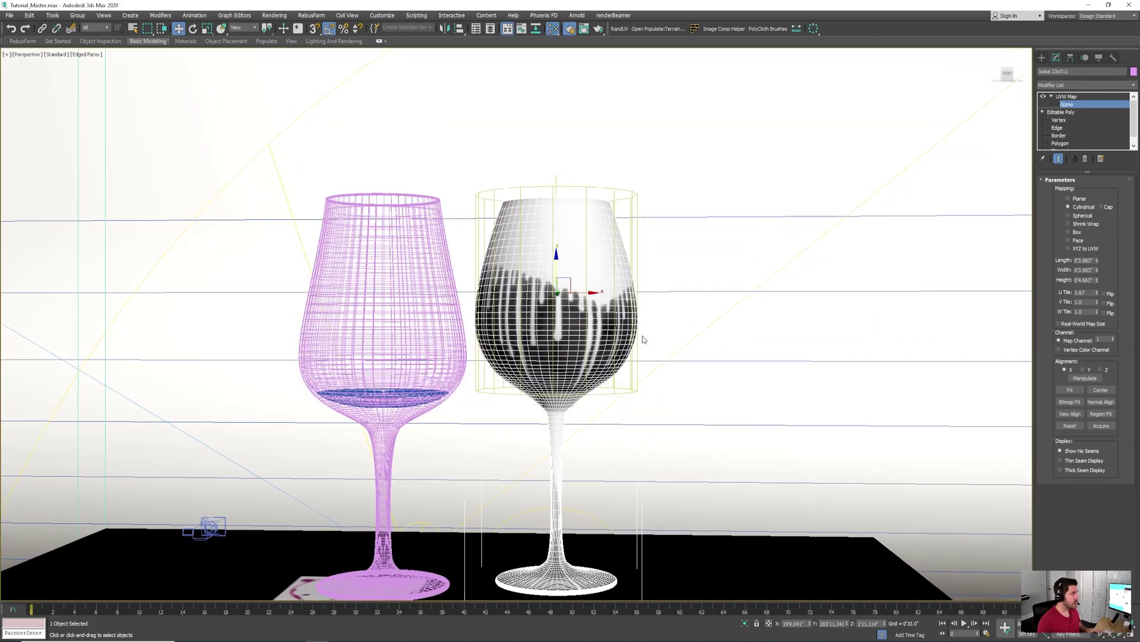
click(1081, 96)
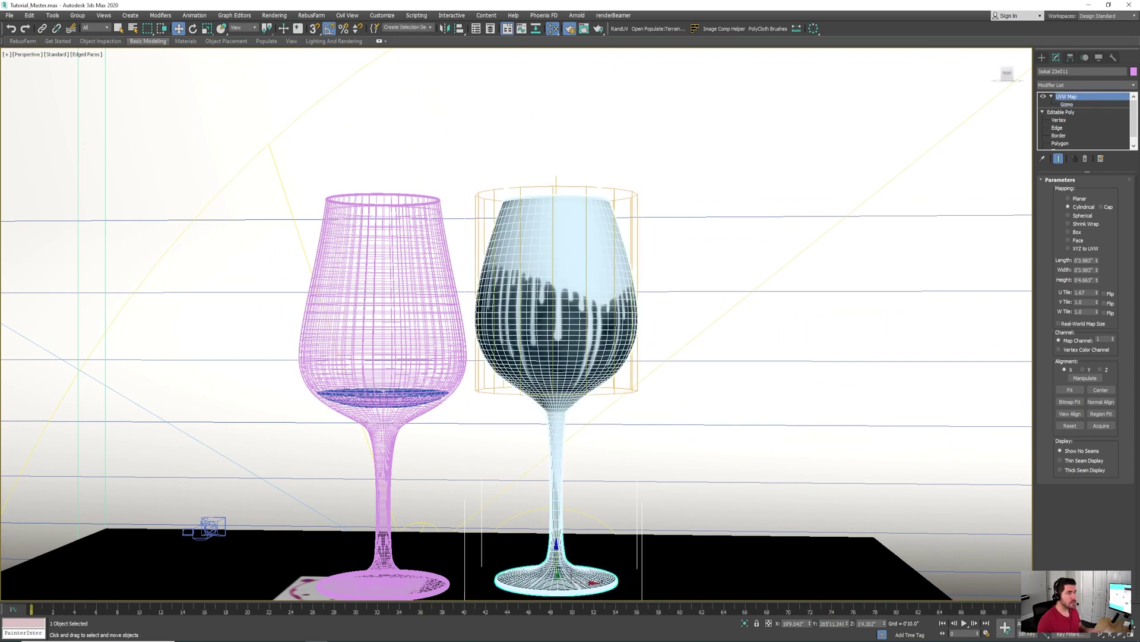
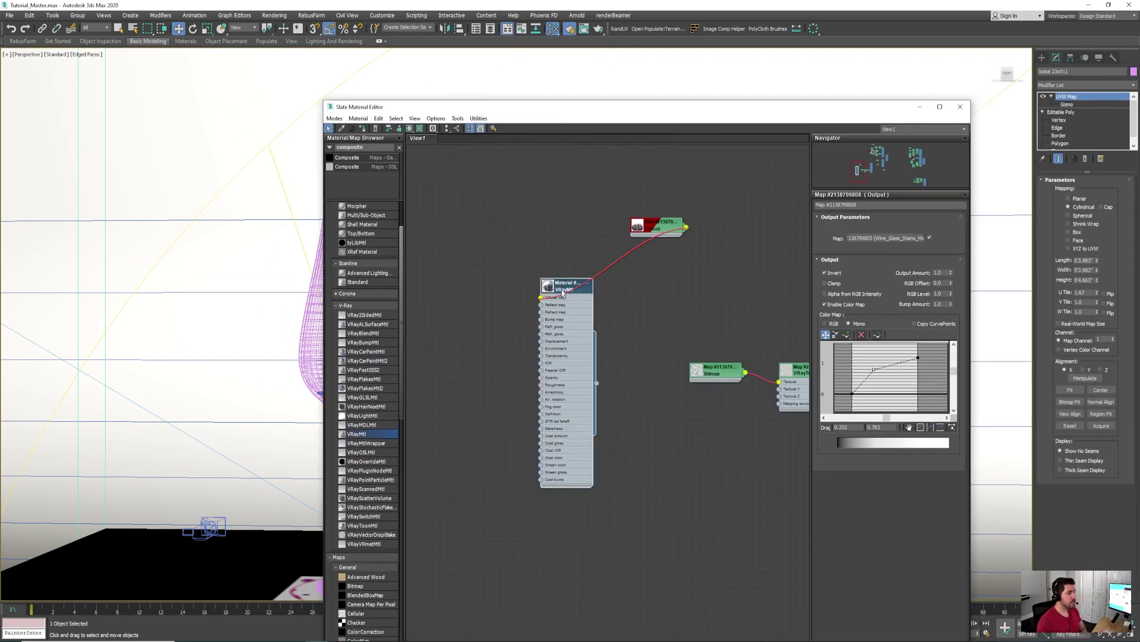
Detach the drips mask bitmap from the test VRayMtl and place it beside the right glass material's glossiness network
middle_drag(670, 301, 492, 313)
scroll(565, 324, down, 2)
middle_drag(573, 288, 517, 311)
drag(433, 275, 493, 300)
scroll(557, 312, up, 3)
scroll(538, 320, up, 2)
scroll(562, 320, down, 1)
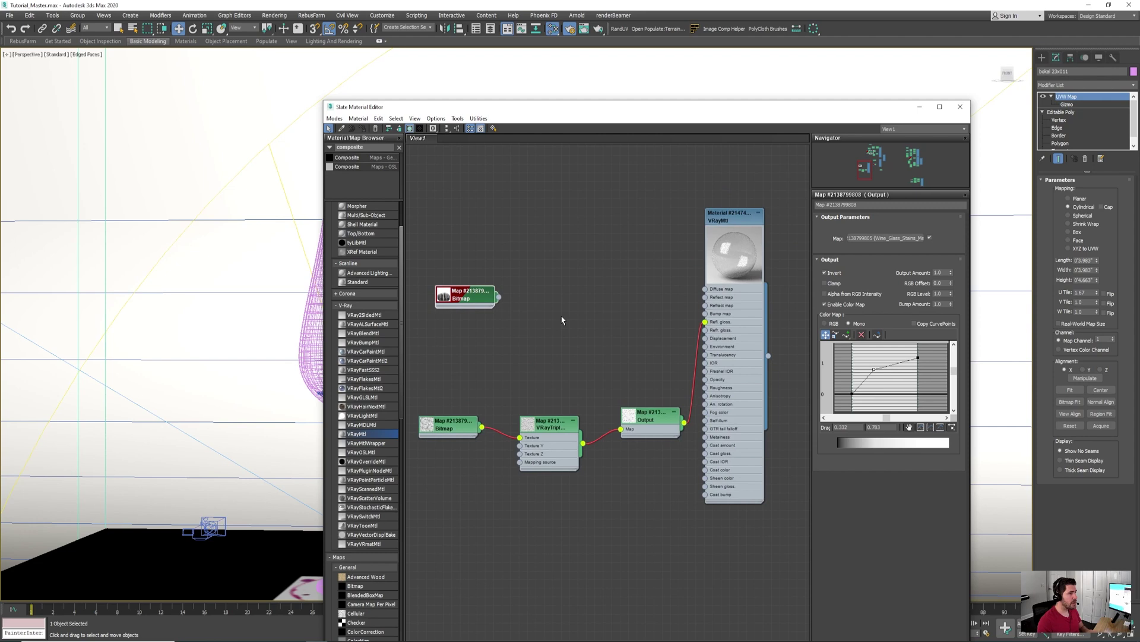
Add a VRayMultiSubTex map with 2 total IDs between the drips mask bitmap and the glass VRayMtl
drag(371, 148, 314, 124)
text(vraymul)
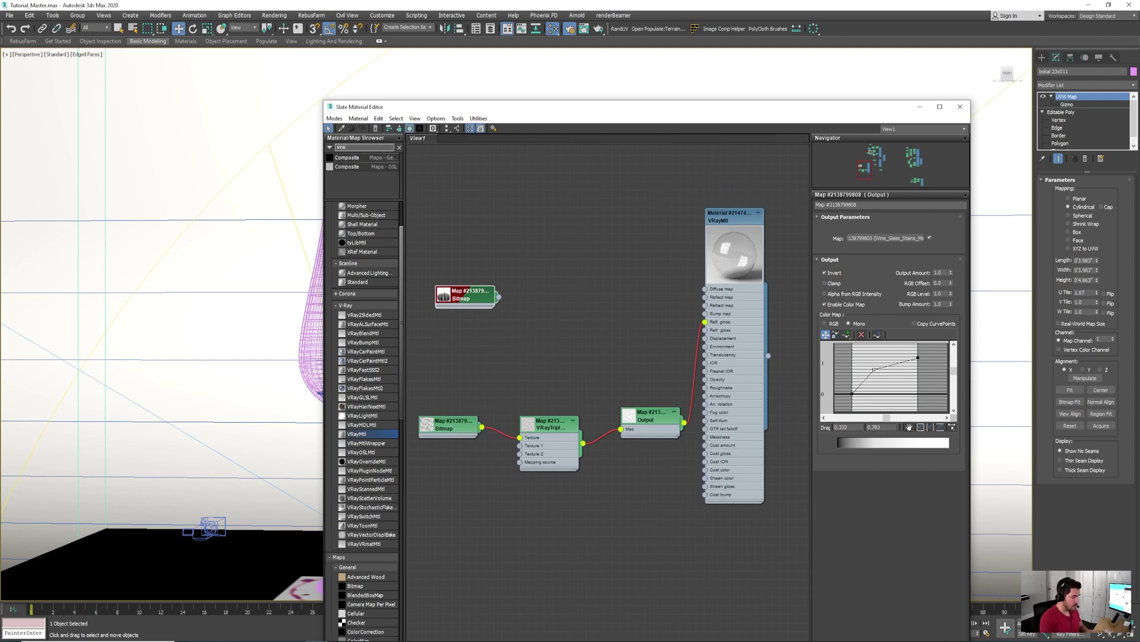
text(t)
key(BackSpace)
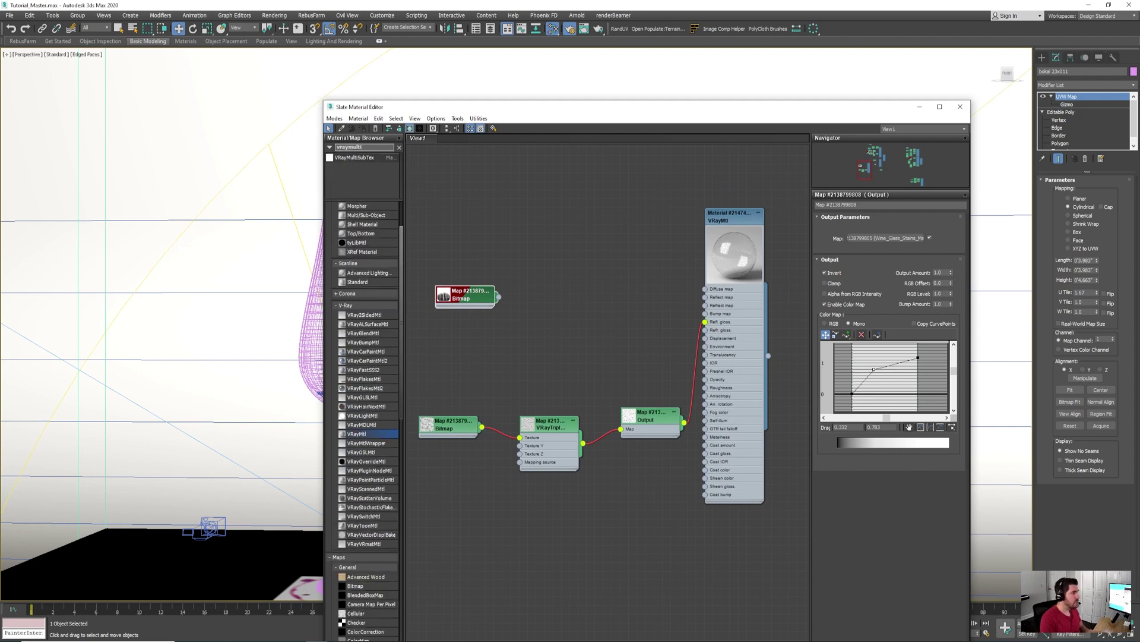
drag(355, 157, 599, 223)
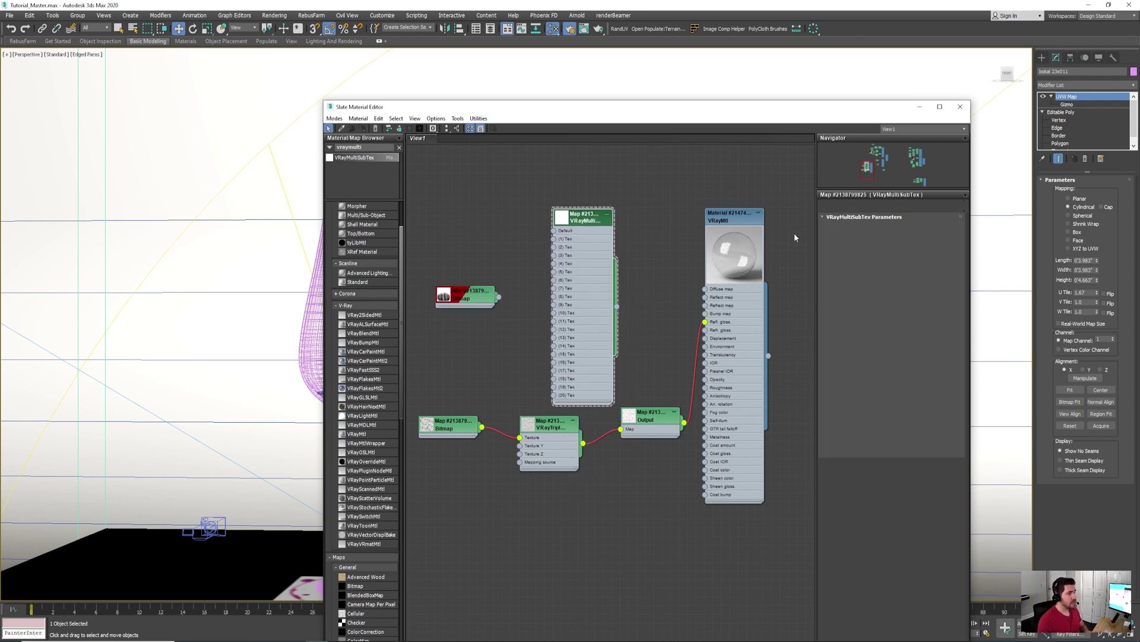
drag(865, 254, 799, 260)
text(2)
key(Return)
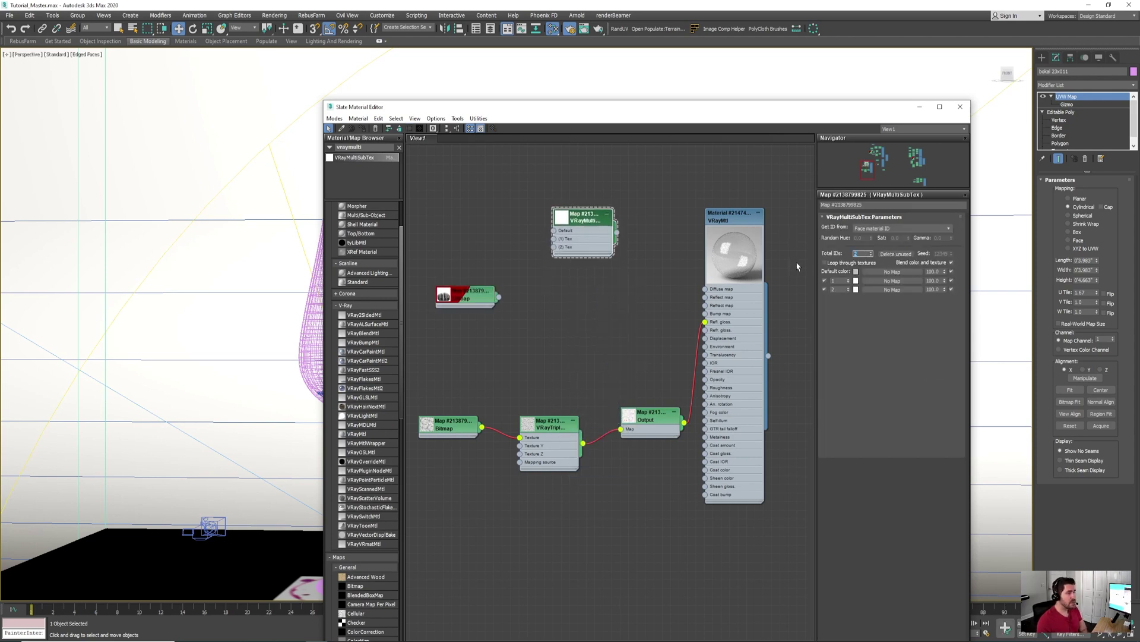
drag(591, 222, 591, 275)
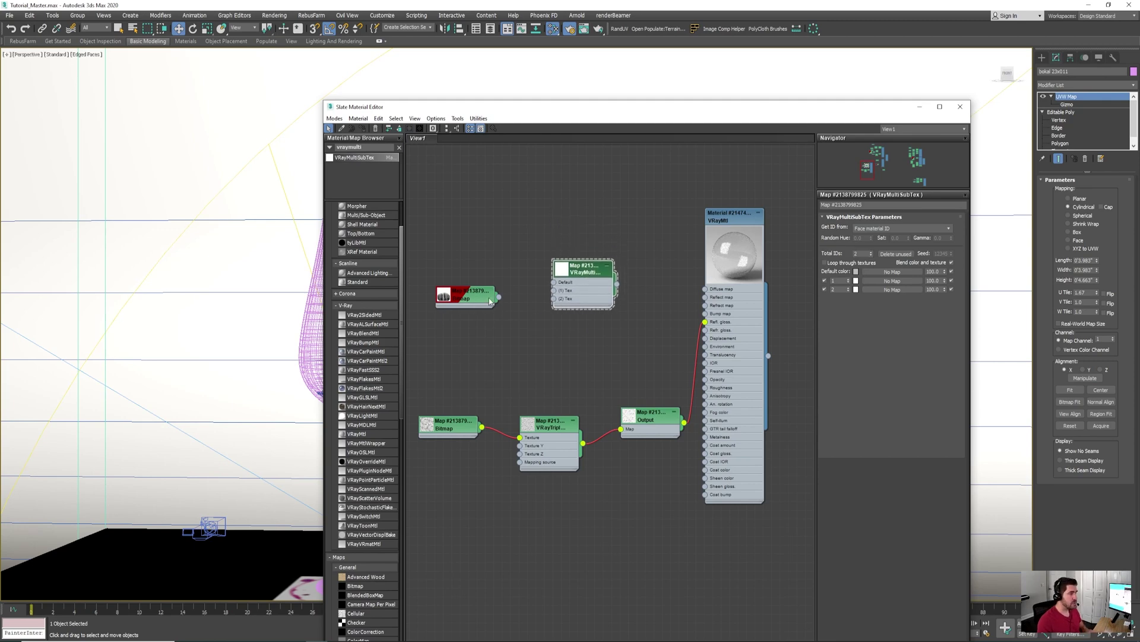
Check the drips mapping on the right glass and assign the glass VRayMtl with the glossiness maps back to it
drag(554, 107, 1139, 119)
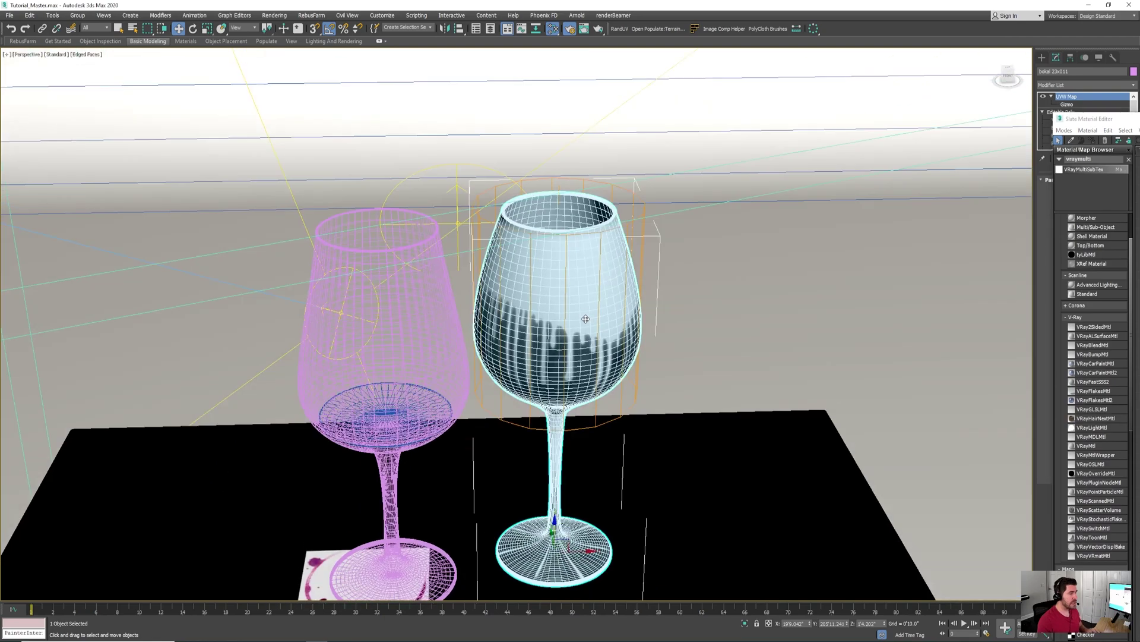
alt+middle_drag(585, 319, 574, 255)
drag(1139, 120, 736, 93)
click(1019, 221)
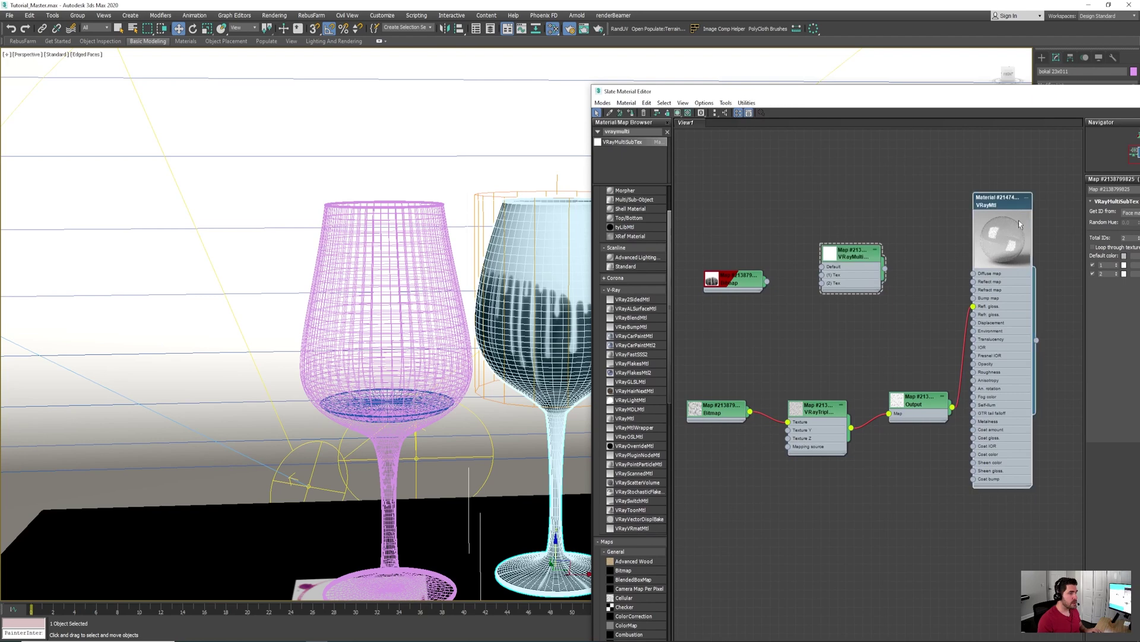
drag(1037, 340, 508, 300)
Add a VRayColor2Bump map beside the drips mask bitmap and feed the bitmap into its Map input
scroll(782, 288, up, 2)
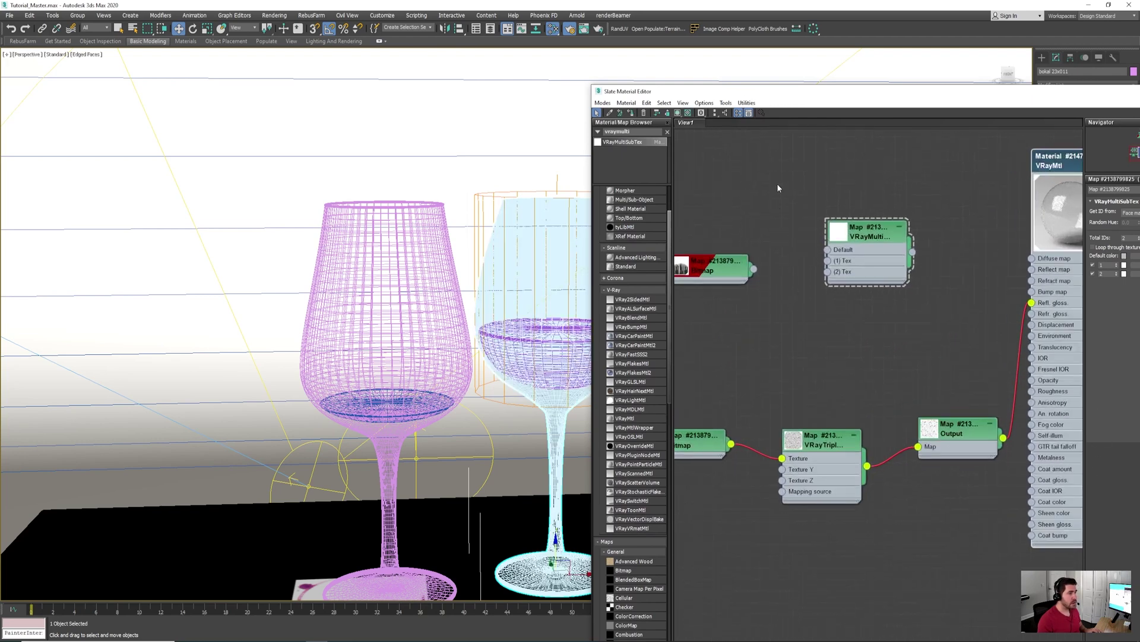
middle_drag(779, 188, 812, 197)
double_click(629, 131)
text(vraycolor2bump)
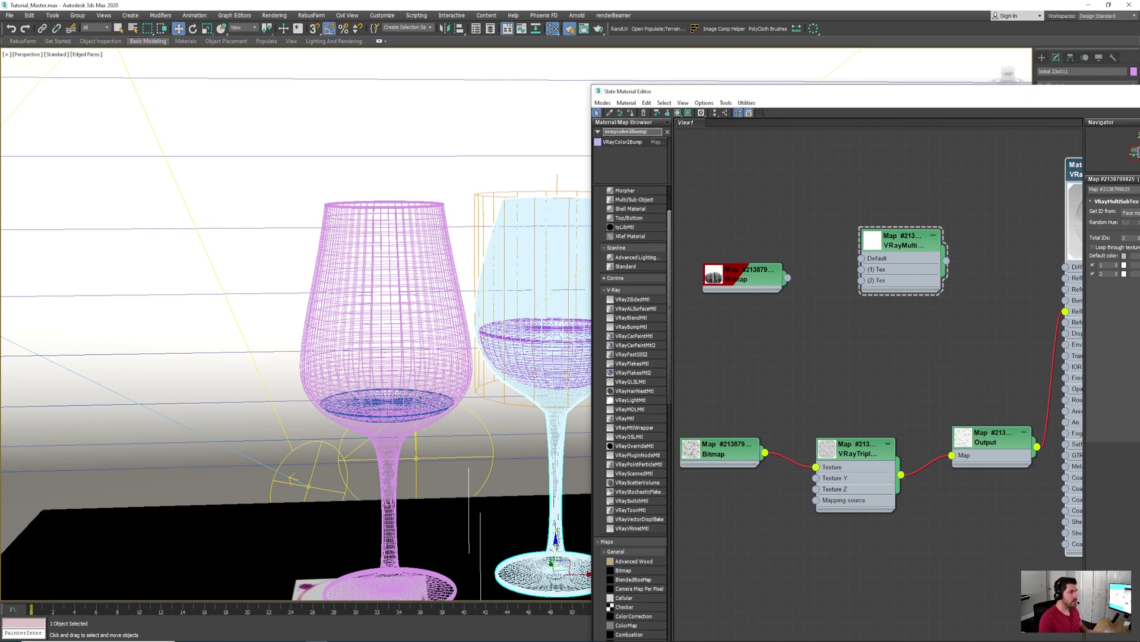
drag(627, 143, 737, 189)
middle_drag(808, 208, 855, 247)
scroll(855, 247, down, 1)
drag(815, 297, 747, 297)
drag(790, 224, 794, 321)
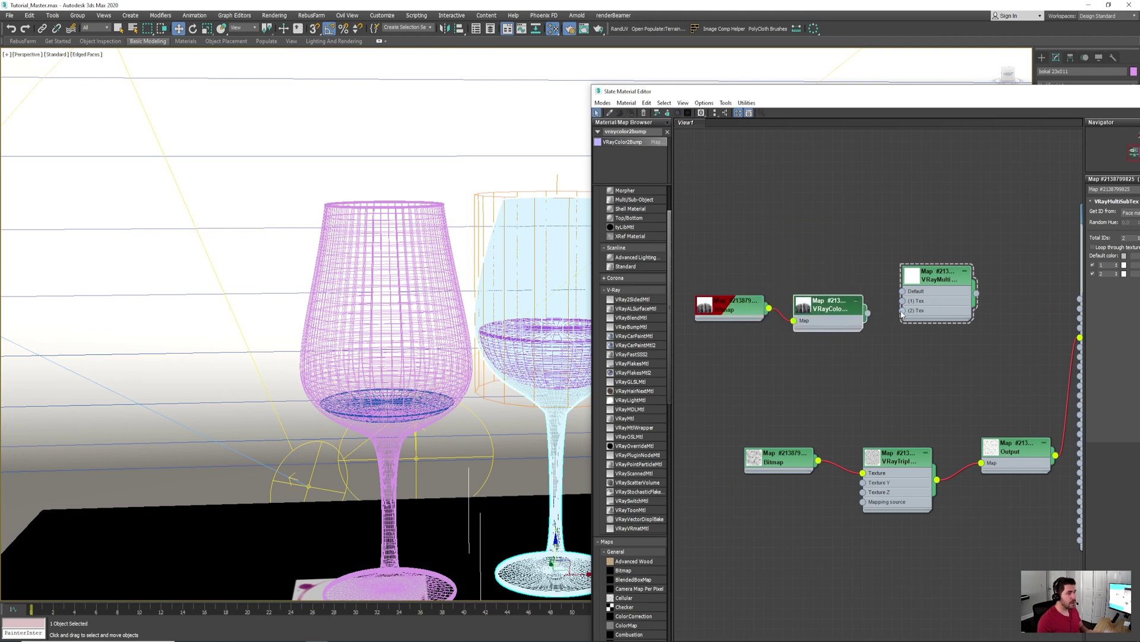
Connect the VRayColor2Bump map to Tex 2 of the VRayMultiSubTex, and the VRayMultiSubTex to the glass VRayMtl's Bump map
drag(868, 312, 903, 310)
scroll(928, 312, up, 1)
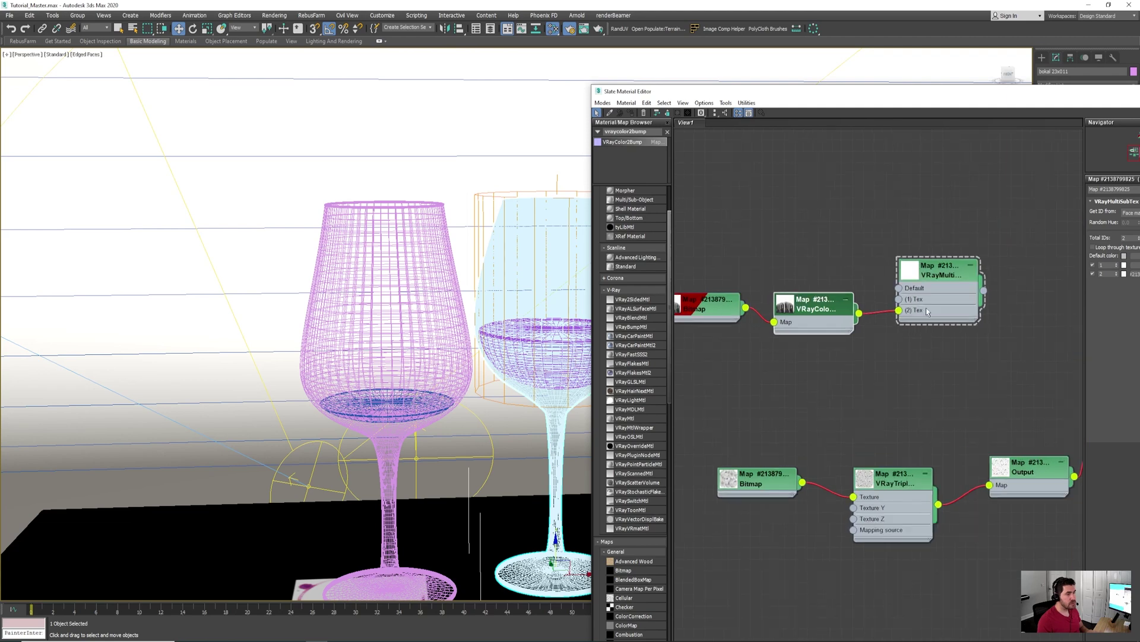
scroll(928, 312, up, 1)
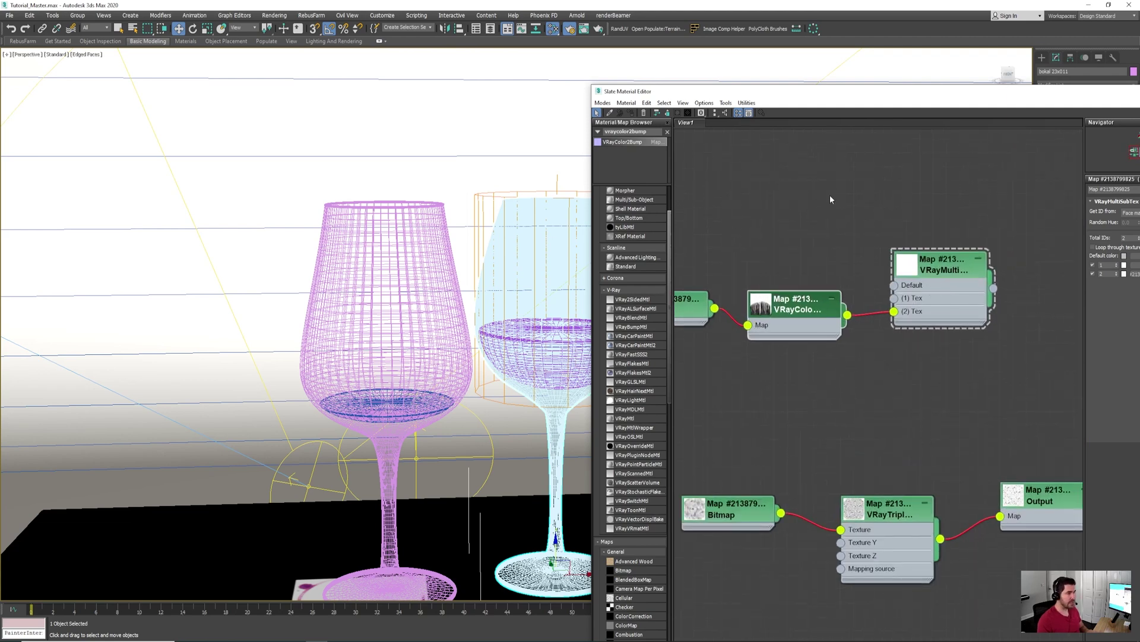
middle_drag(844, 244, 733, 224)
scroll(733, 226, down, 1)
drag(861, 264, 978, 304)
middle_drag(977, 306, 848, 267)
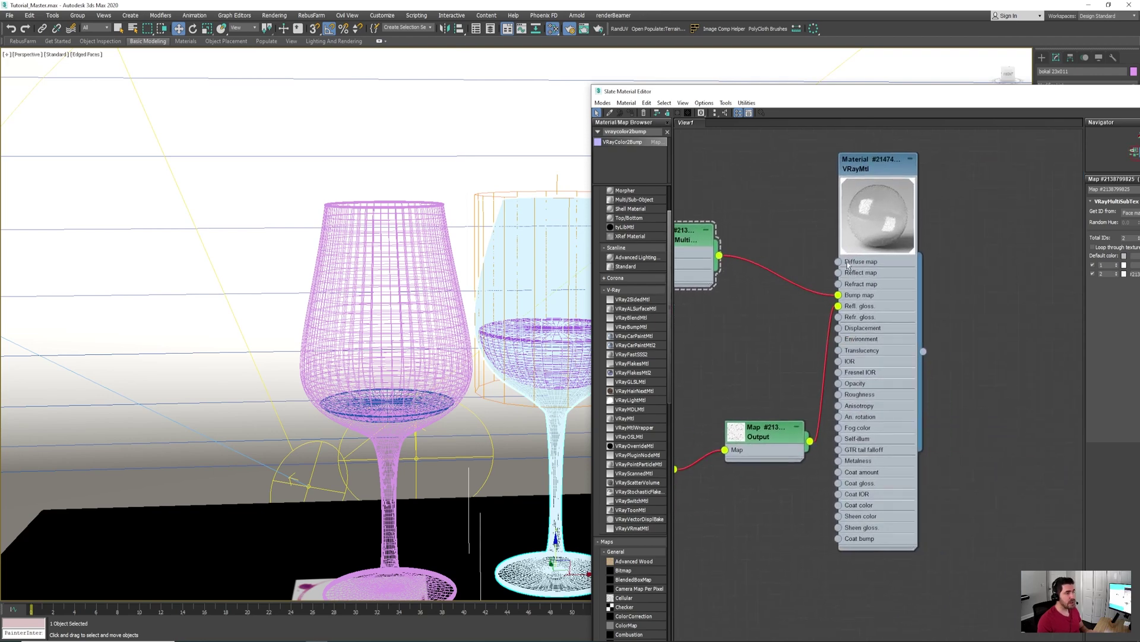
Check the glass VRayMtl's Bump amount and open the parameters of the VRayColor2Bump map feeding it
double_click(863, 167)
drag(896, 94, 704, 94)
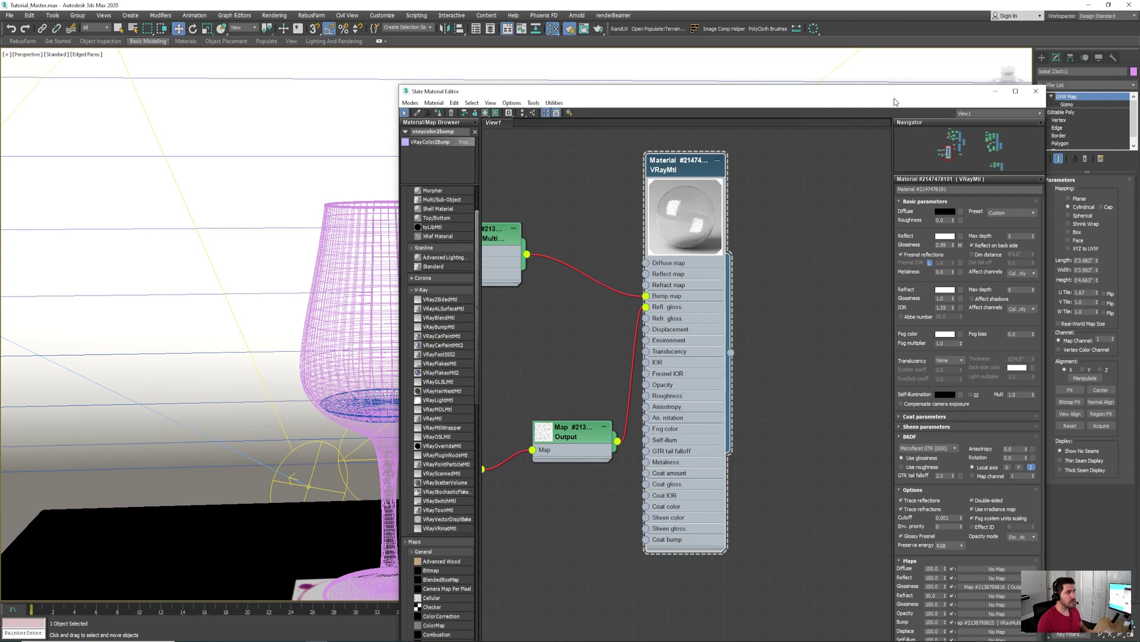
double_click(933, 621)
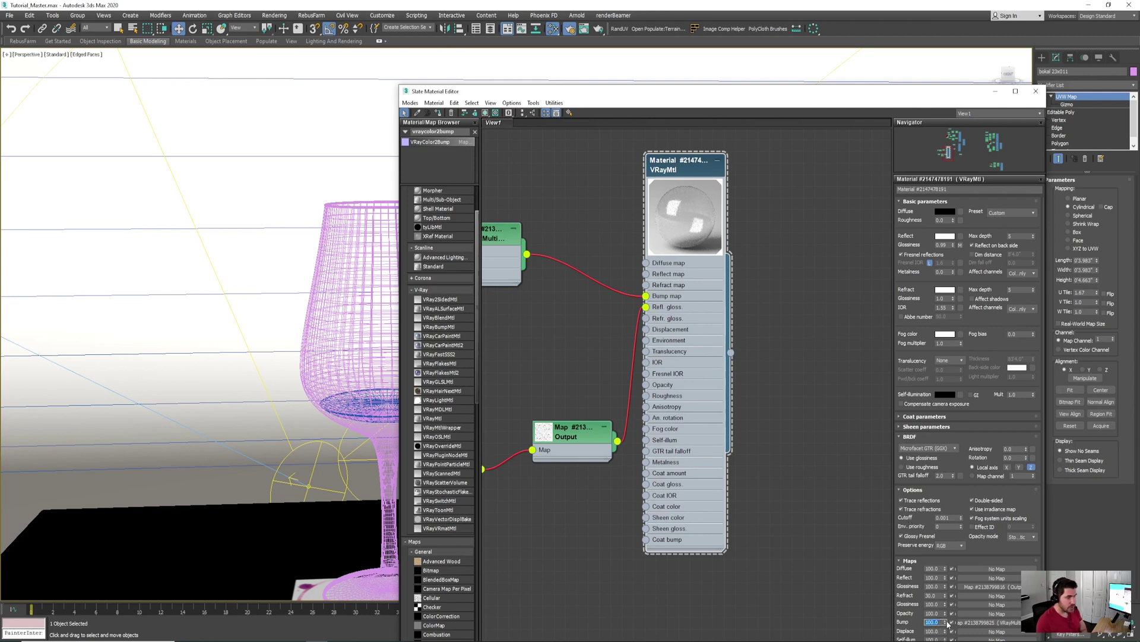
middle_drag(545, 344, 730, 369)
middle_drag(562, 307, 599, 302)
middle_drag(571, 246, 648, 245)
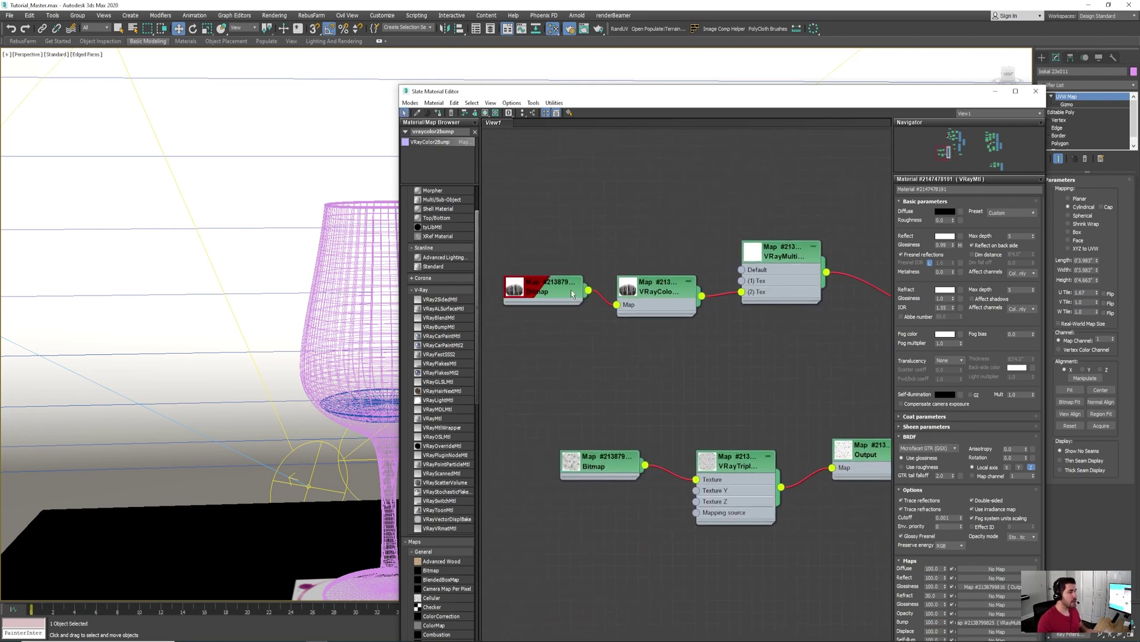
click(656, 296)
Start an interactive render of the region around the right glass's bowl in the V-Ray Frame Buffer
drag(716, 93, 964, 96)
middle_drag(523, 321, 473, 296)
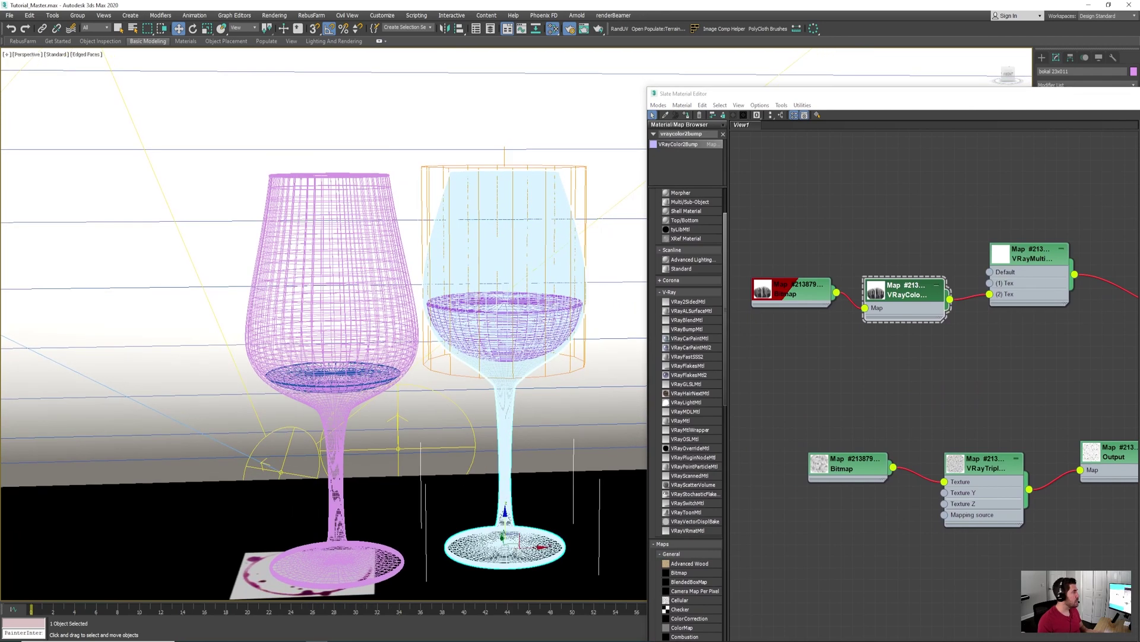
drag(0, 52, 304, 29)
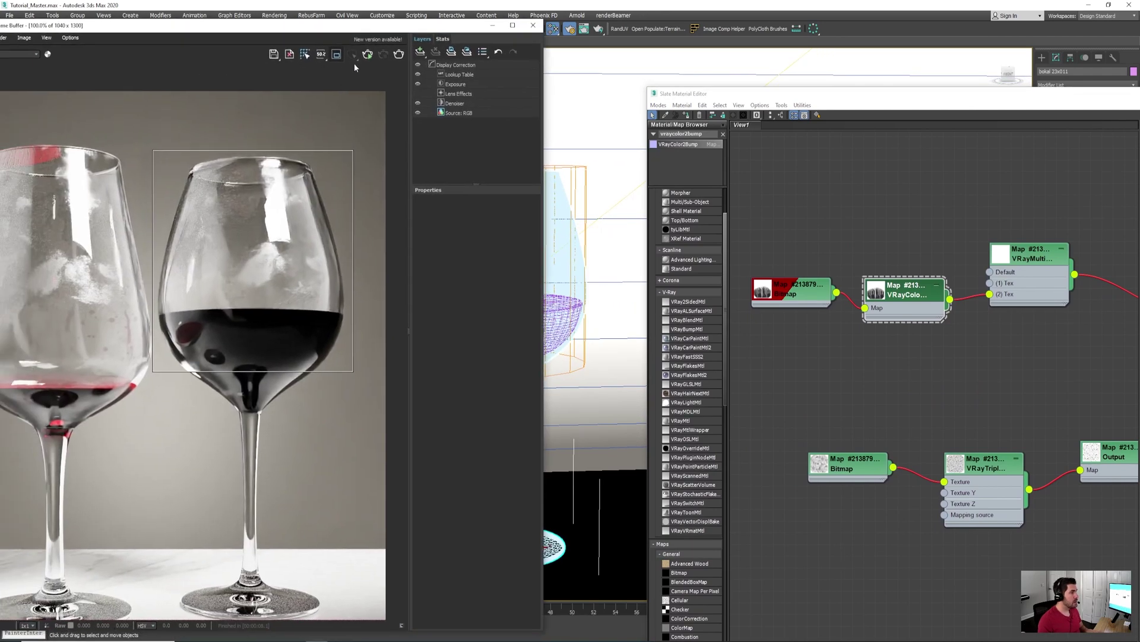
click(381, 55)
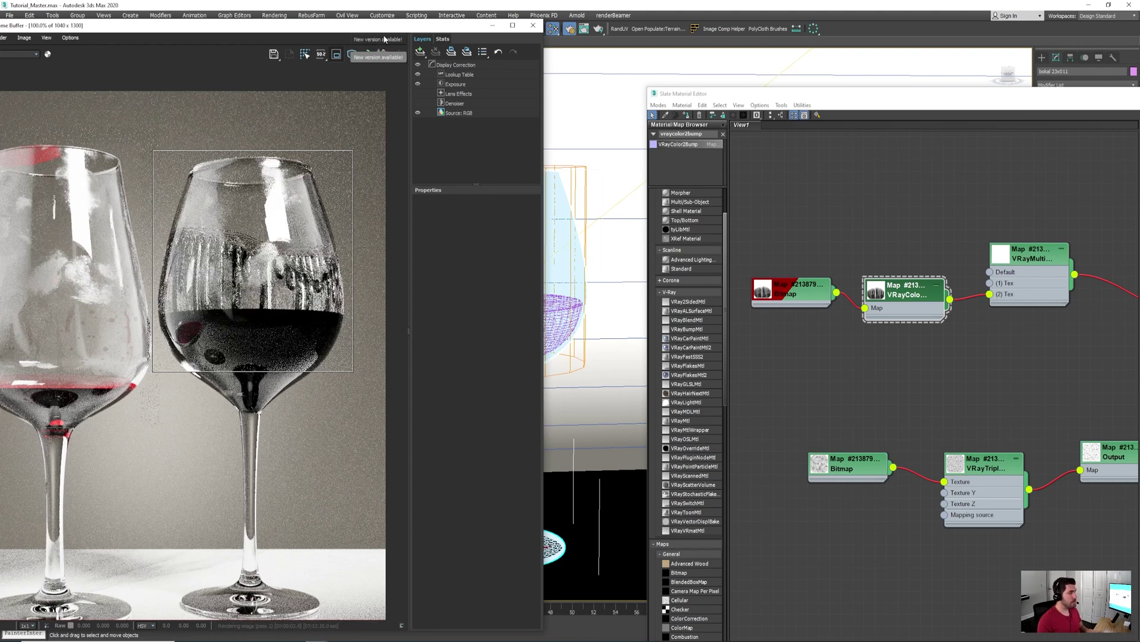
Try VRayColor2Bump Height values of 0.001" and 0.01" against the live render and settle on 0.005"
drag(943, 92, 716, 44)
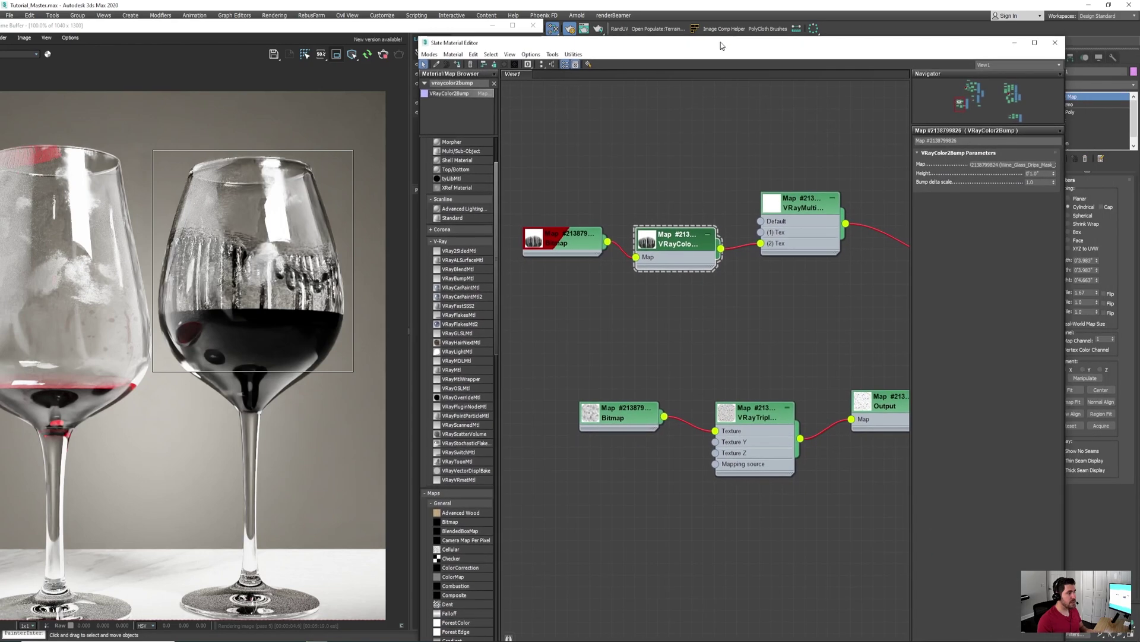
scroll(746, 337, down, 2)
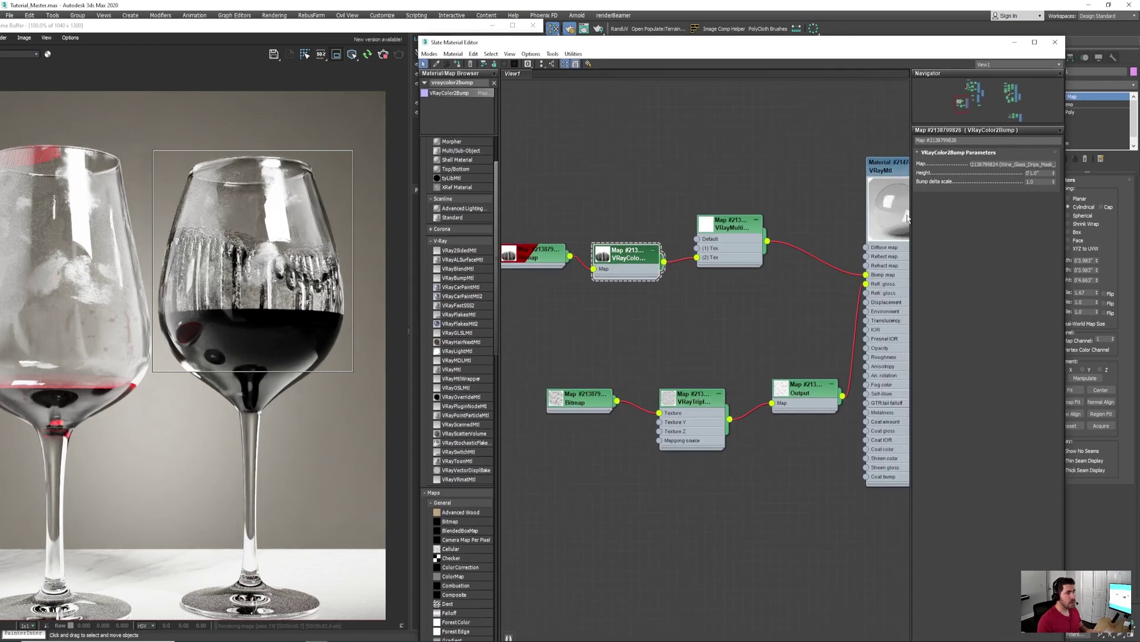
drag(1042, 173, 978, 171)
text(.)
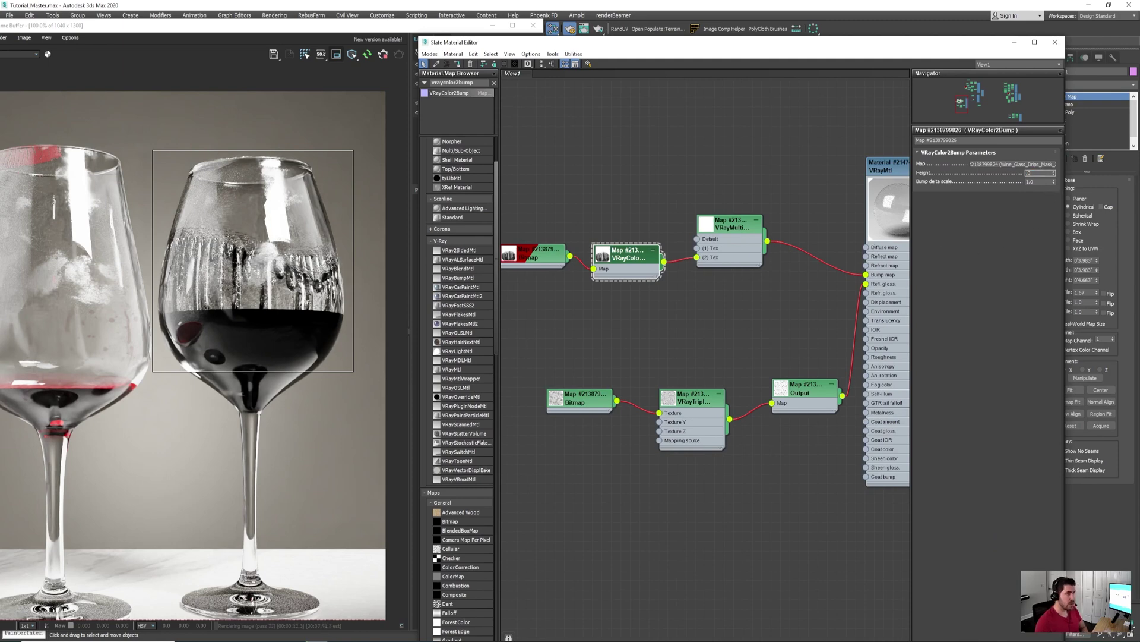
text(.001)
key(Return)
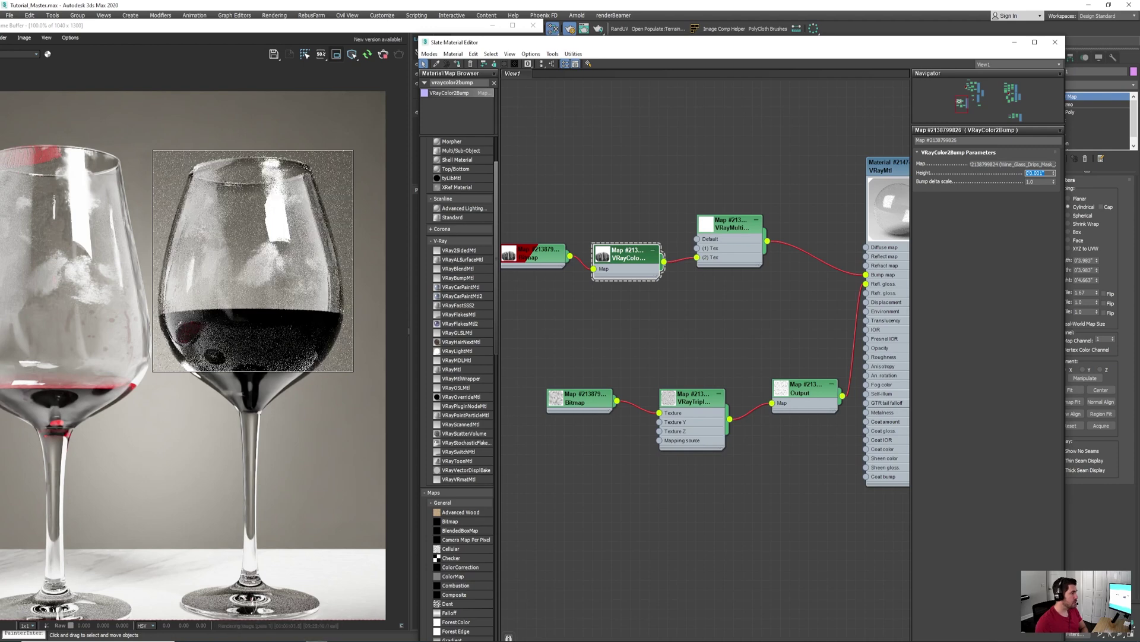
text(.01)
key(Return)
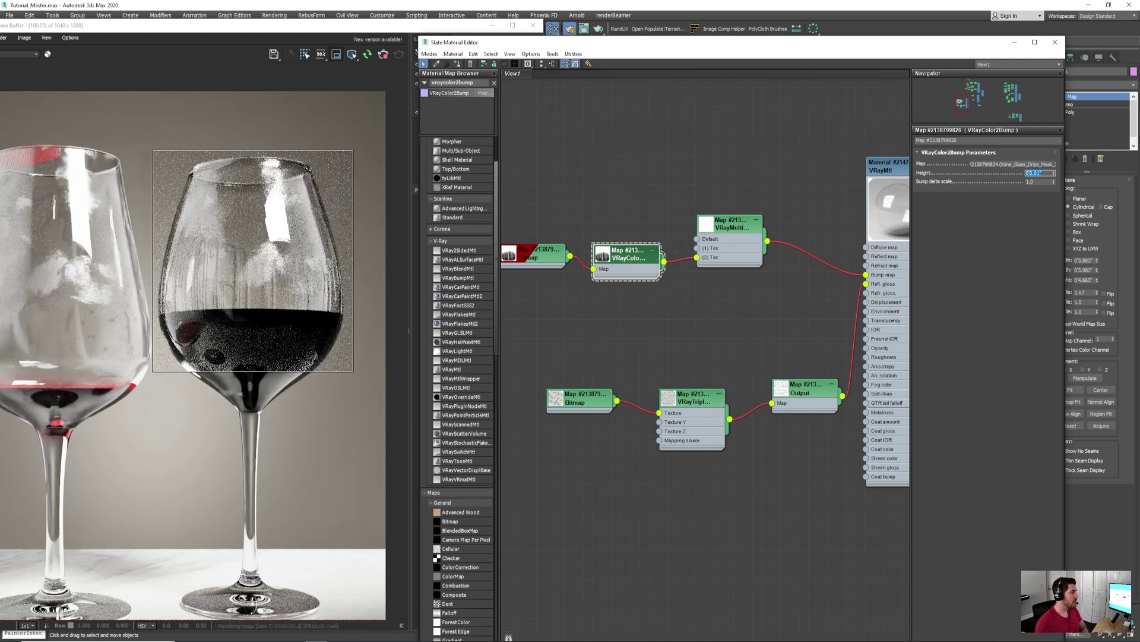
text(.0)
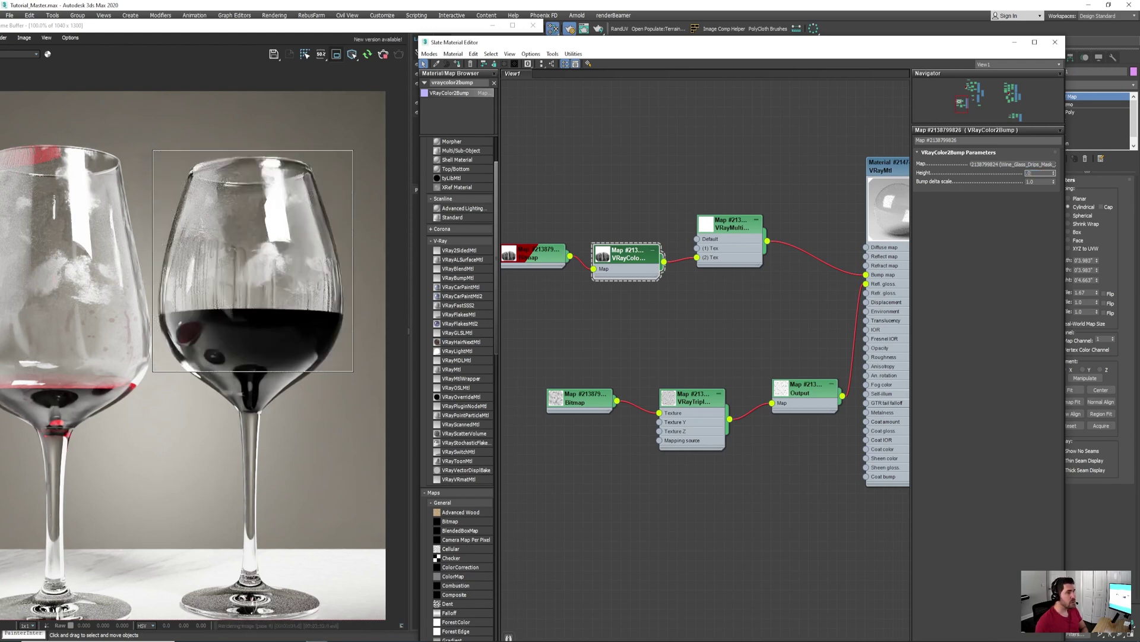
text(.005)
key(Return)
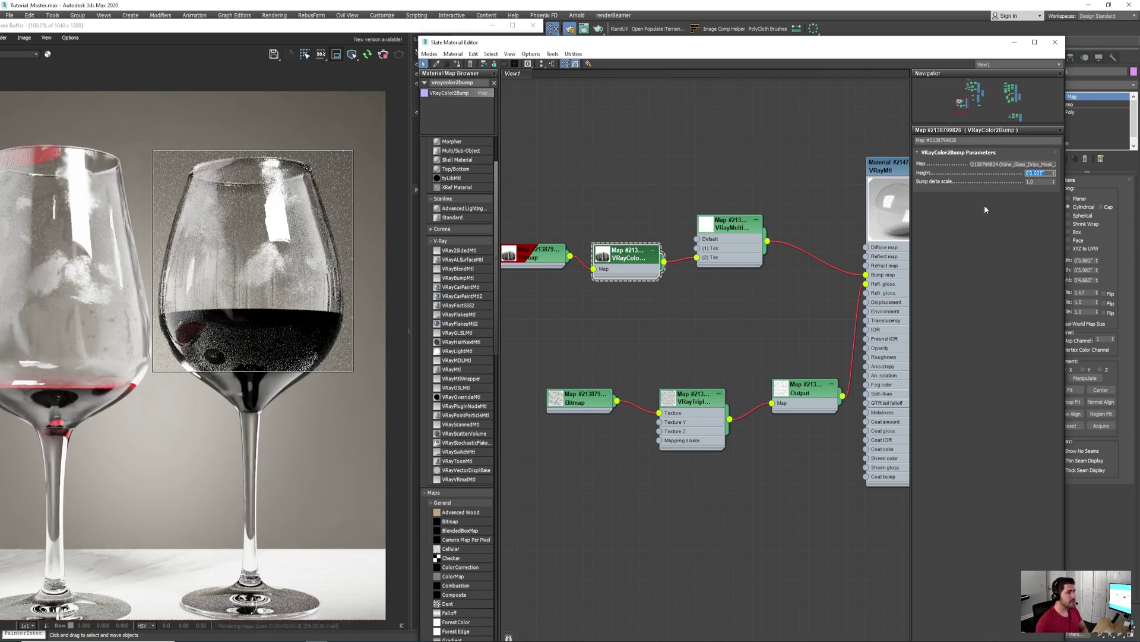
Set the Blur of the Wine_Glass_Drips_Mask_2.jpg bitmap to 3
double_click(536, 254)
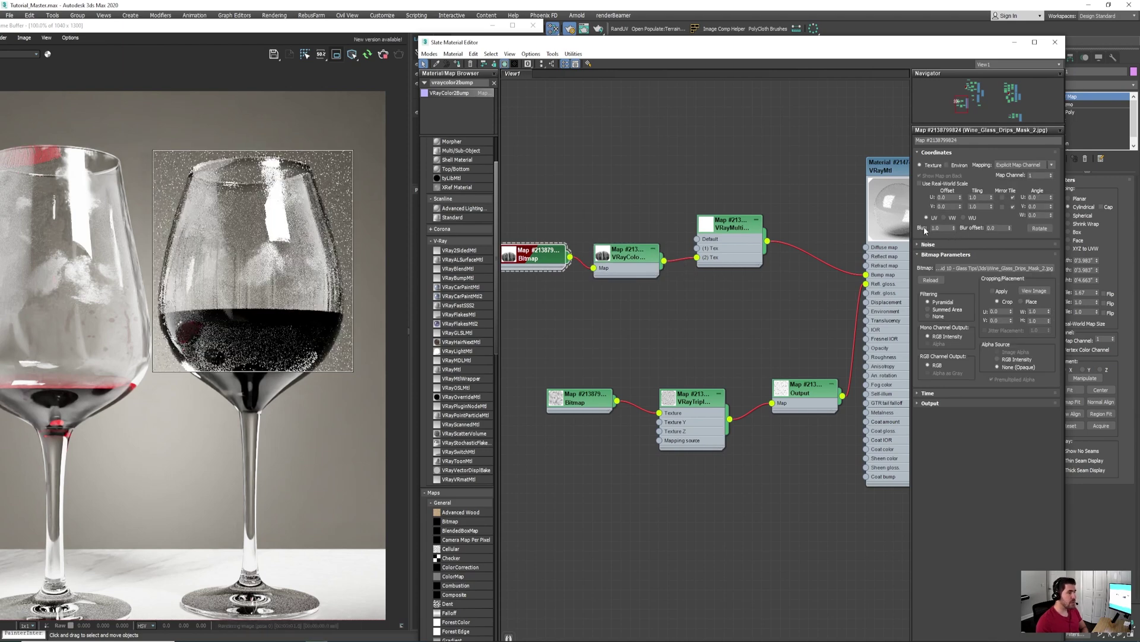
double_click(951, 227)
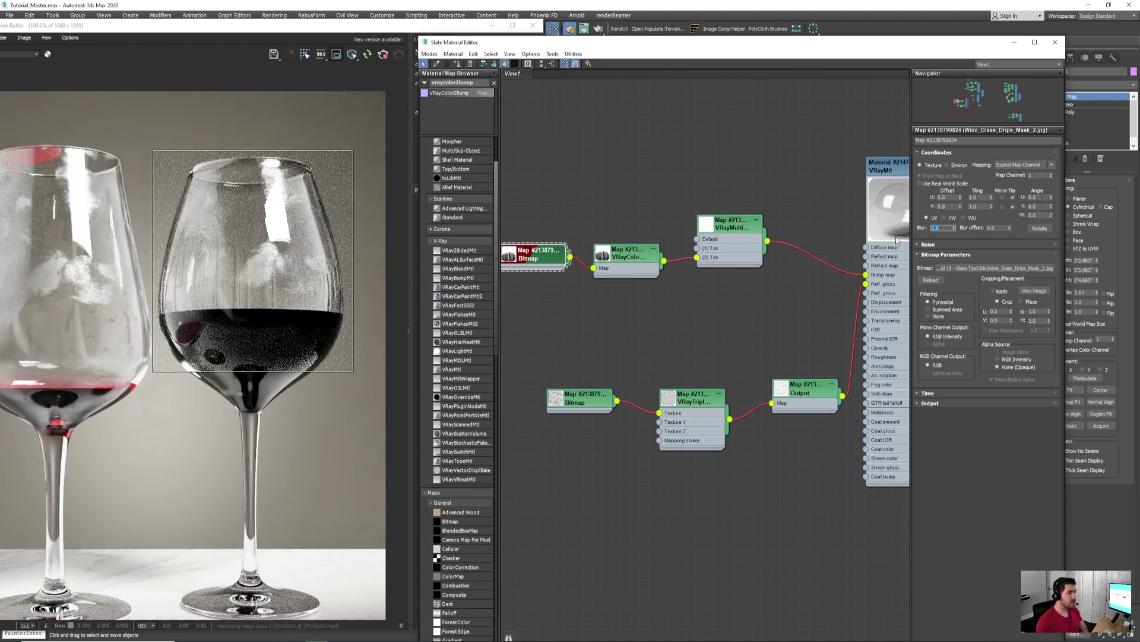
text(3)
key(Return)
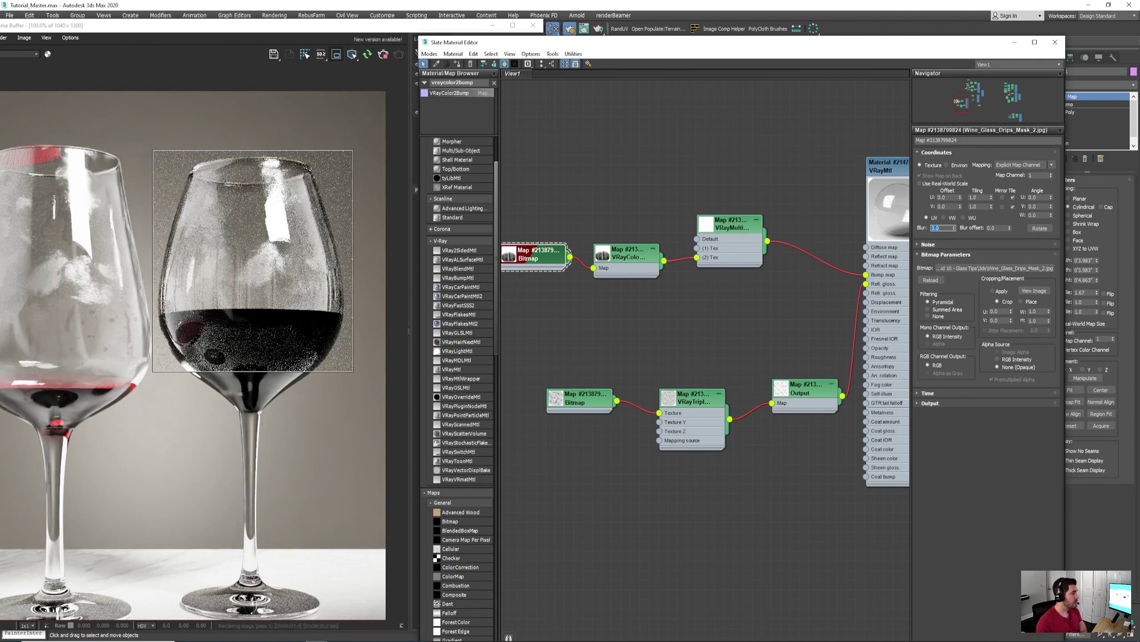
Turn off region rendering in the V-Ray Frame Buffer and render the full image of both glasses
drag(643, 45, 1139, 85)
drag(451, 25, 693, 16)
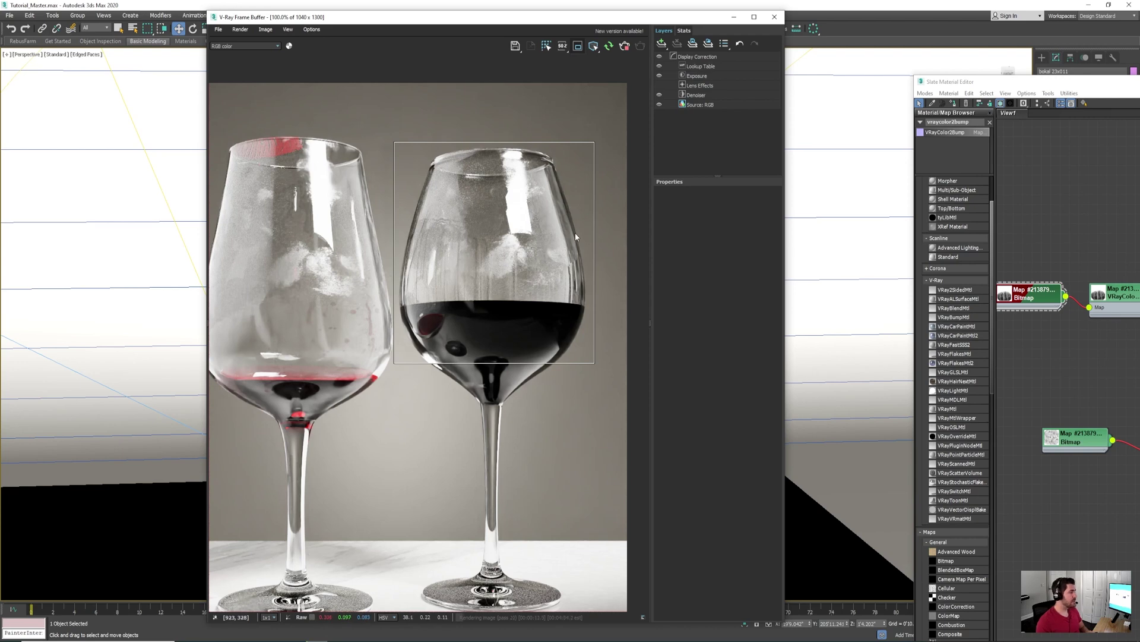
scroll(577, 229, down, 2)
click(576, 48)
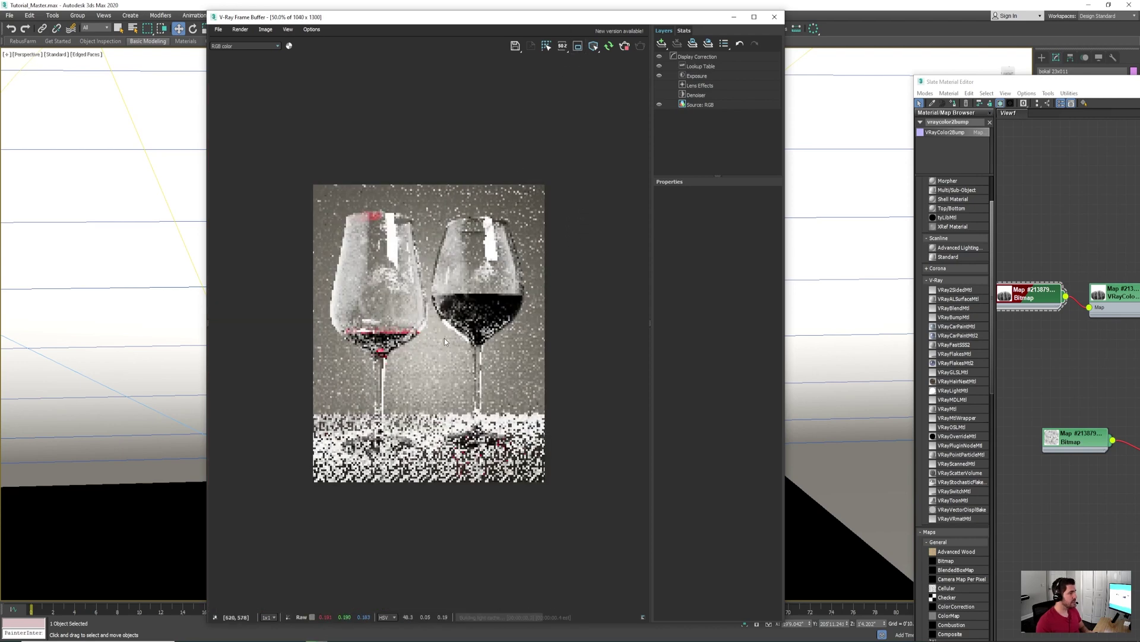
scroll(444, 337, up, 2)
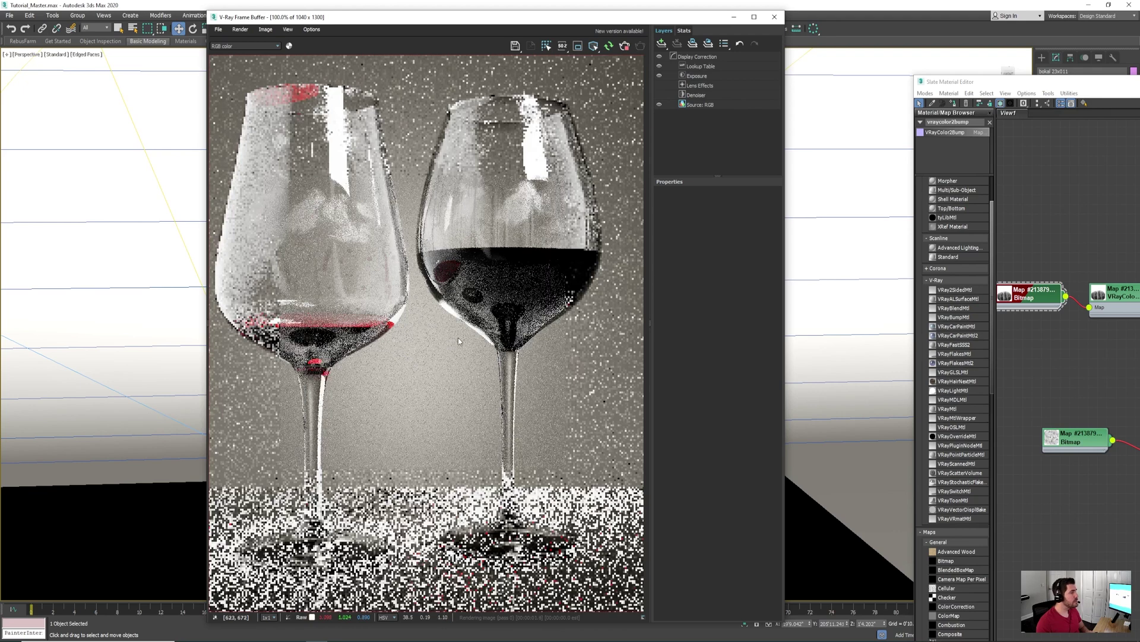